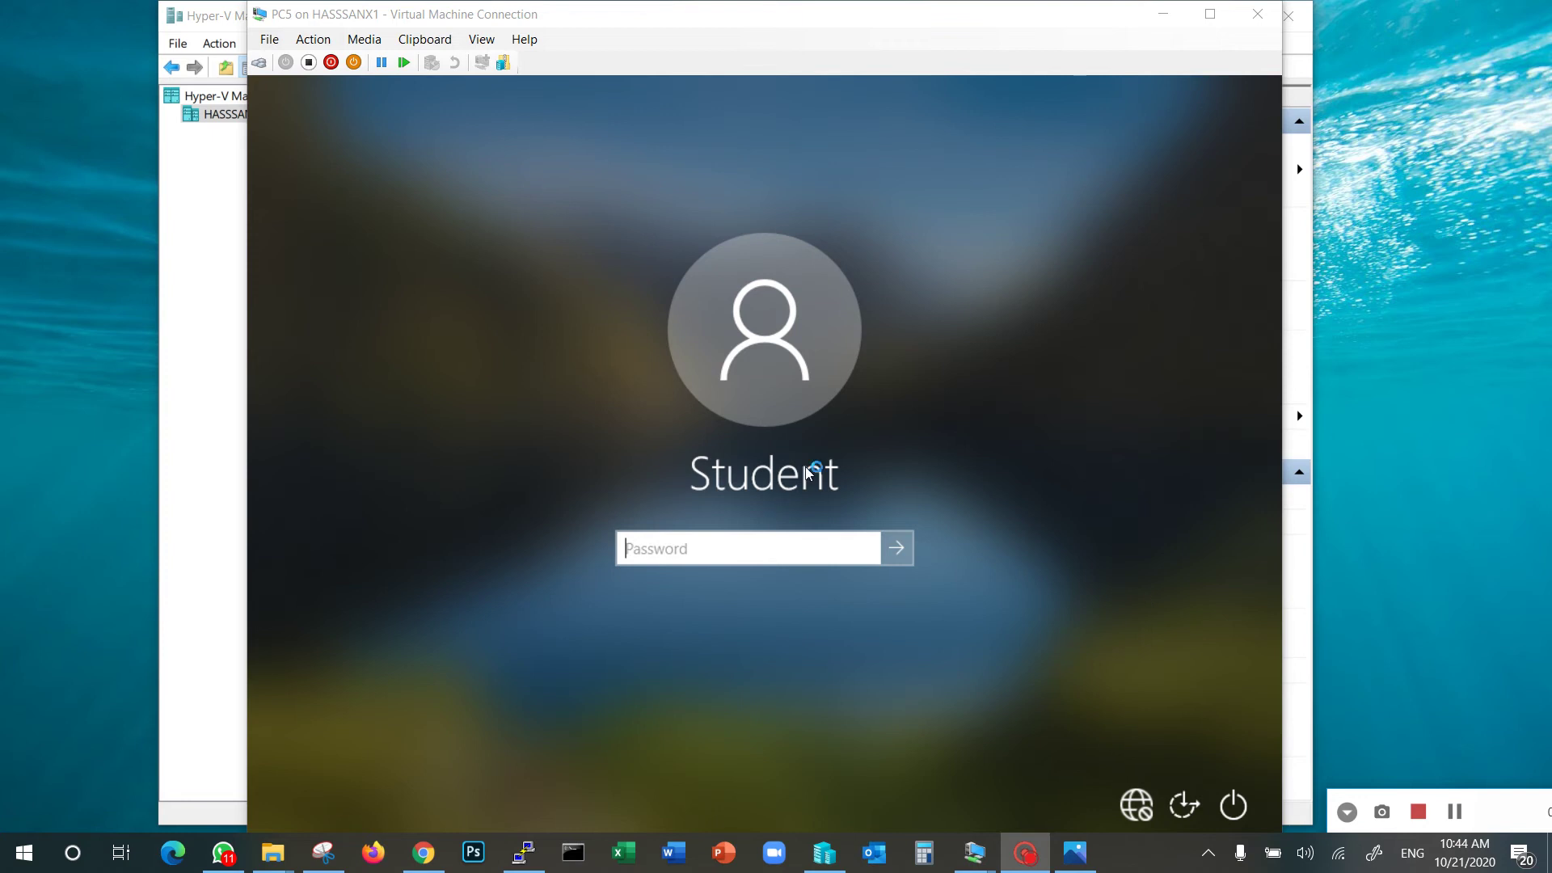
# Sign in to the PC5 virtual machine with the account password
pyautogui.click(781, 539)
pyautogui.write('Pa$$w0rd')
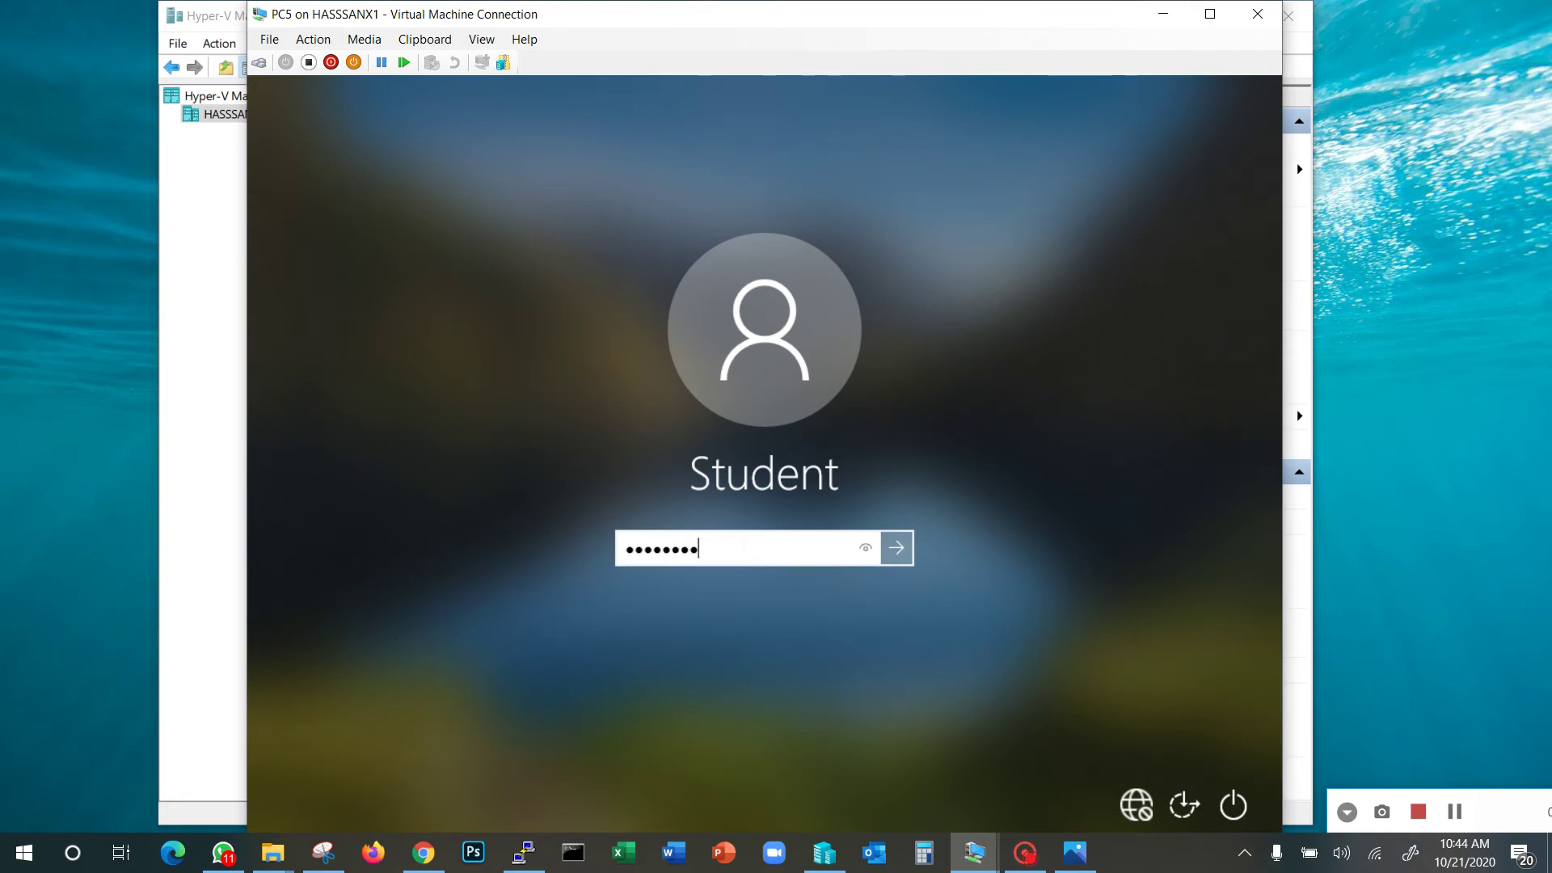
pyautogui.press('Return')
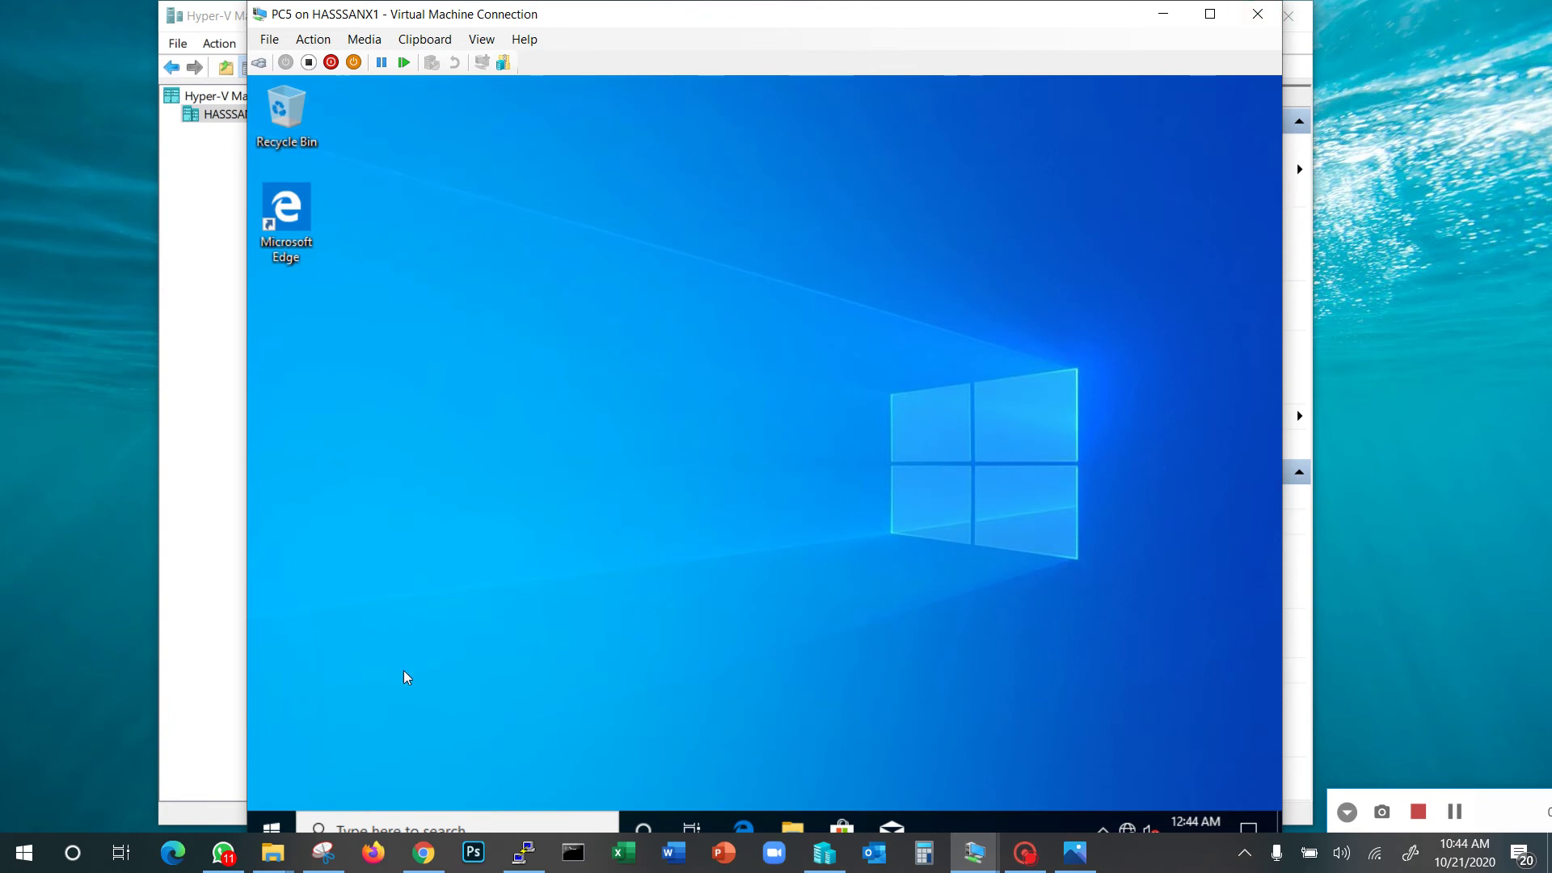
# Open Computer Management for This PC and check its System properties showing WORKGROUP
pyautogui.click(788, 833)
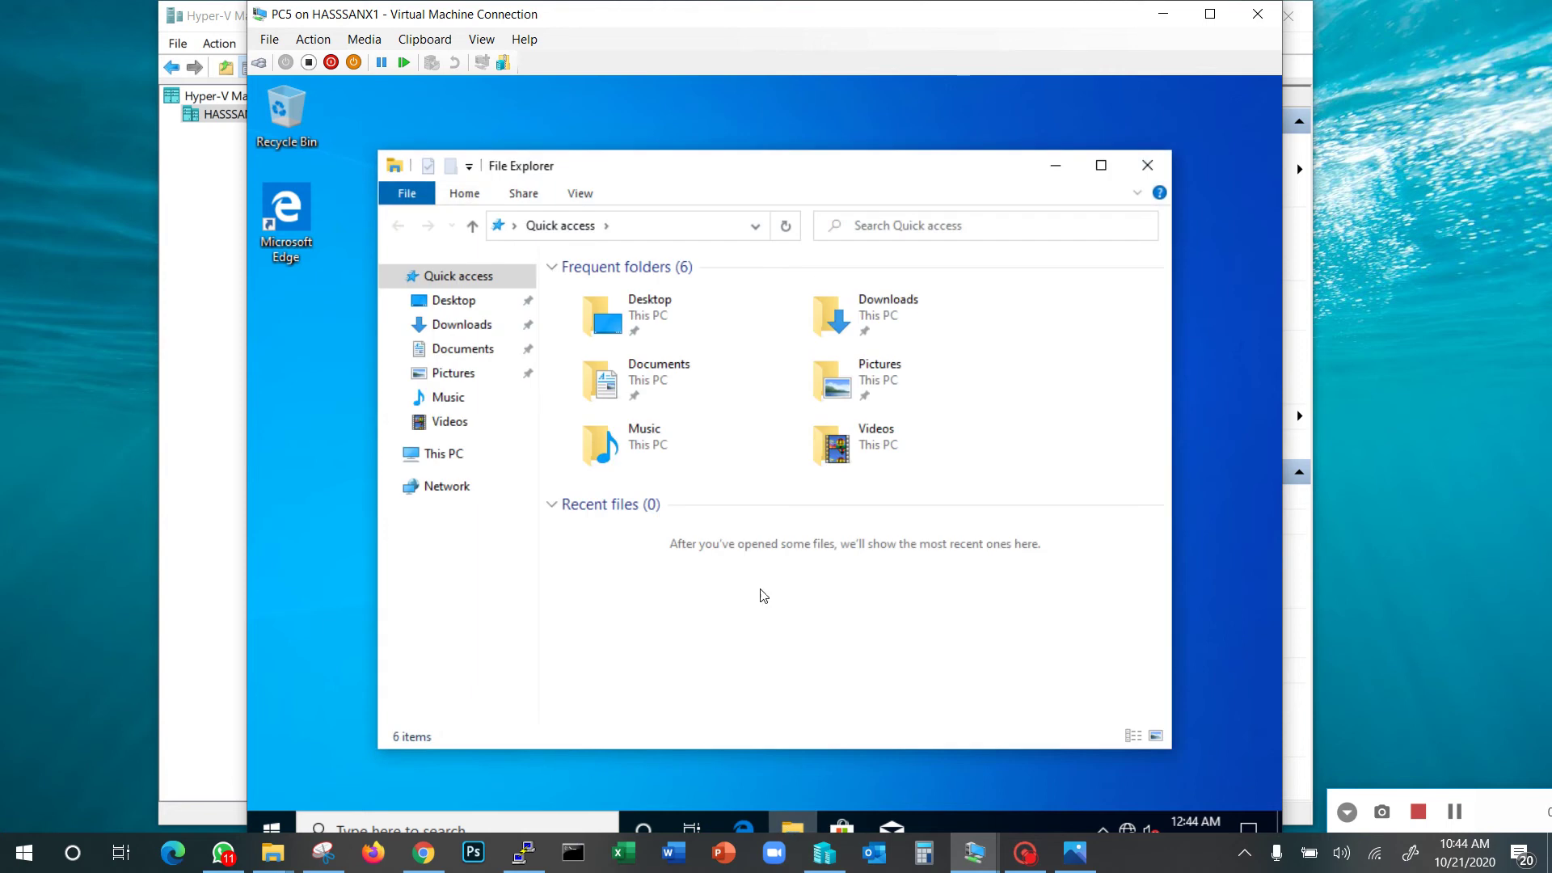
pyautogui.click(439, 457)
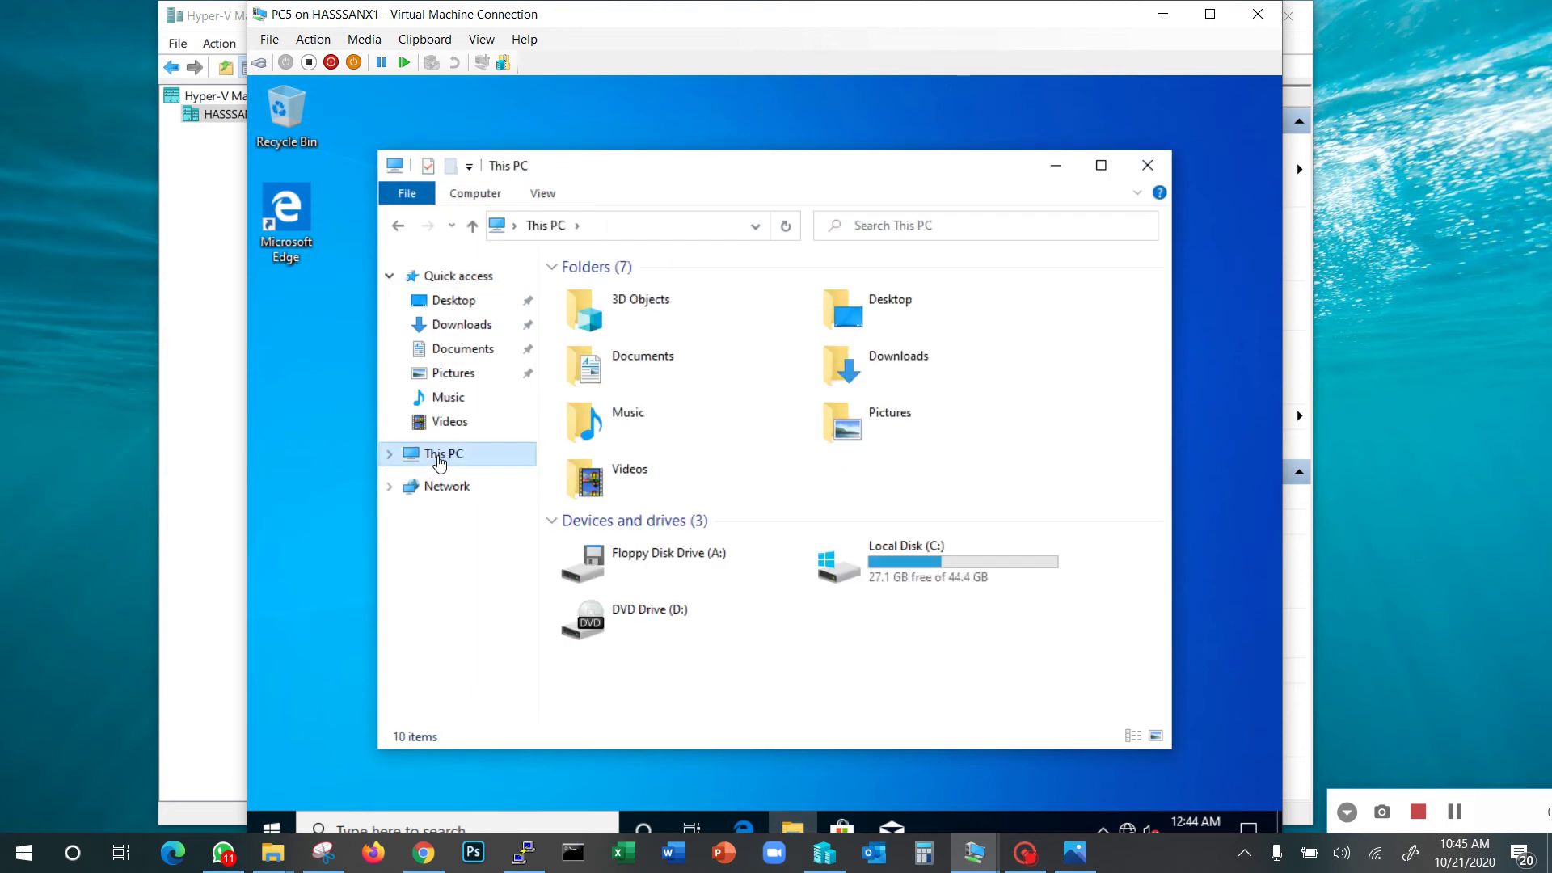
pyautogui.rightClick(439, 460)
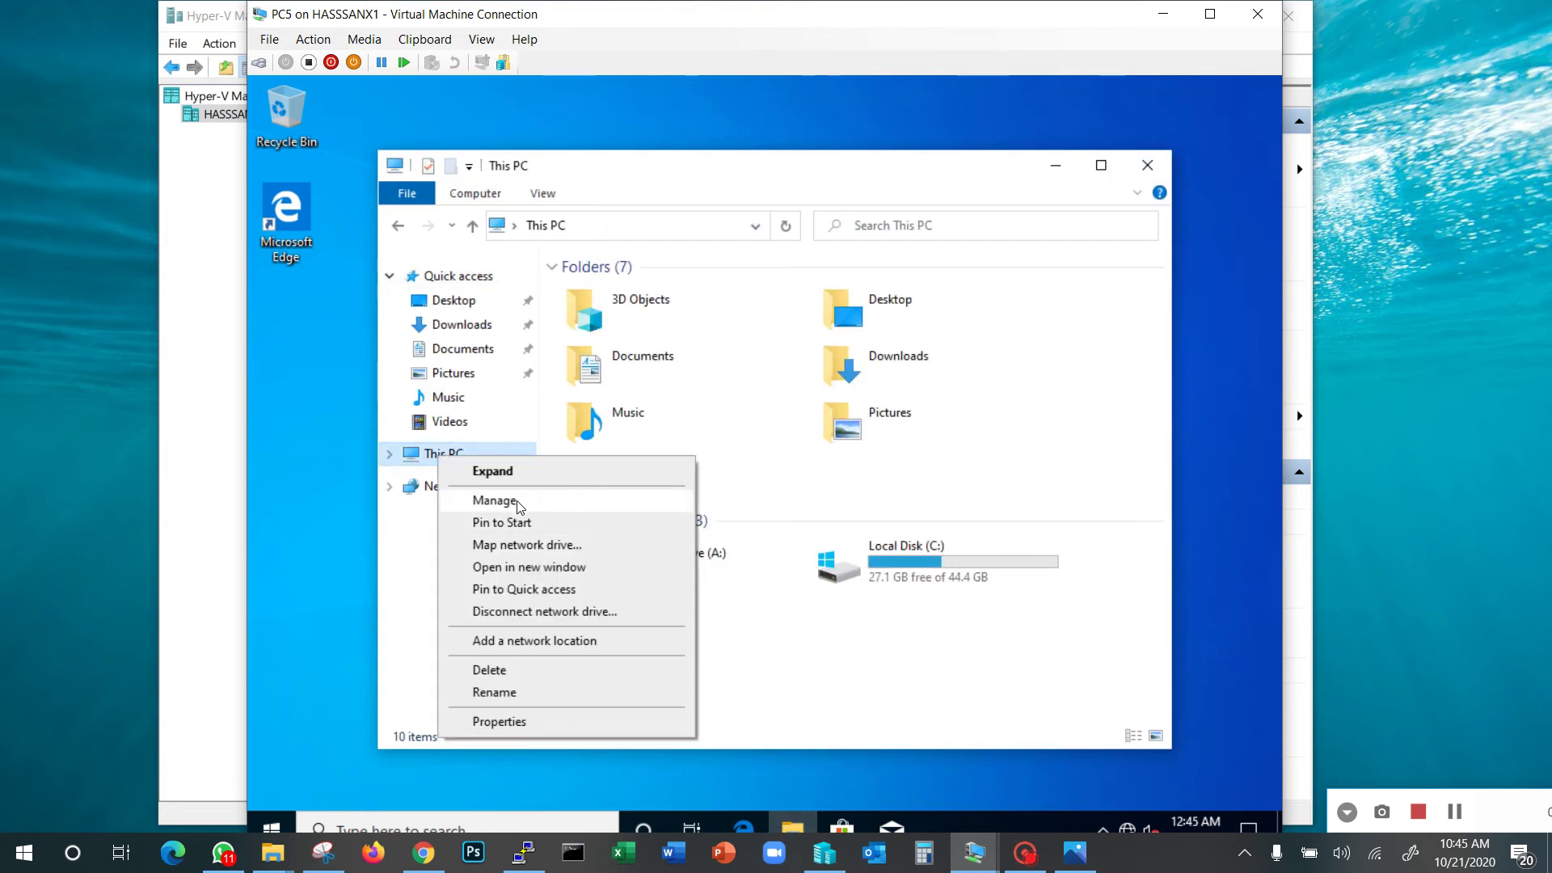
pyautogui.click(494, 500)
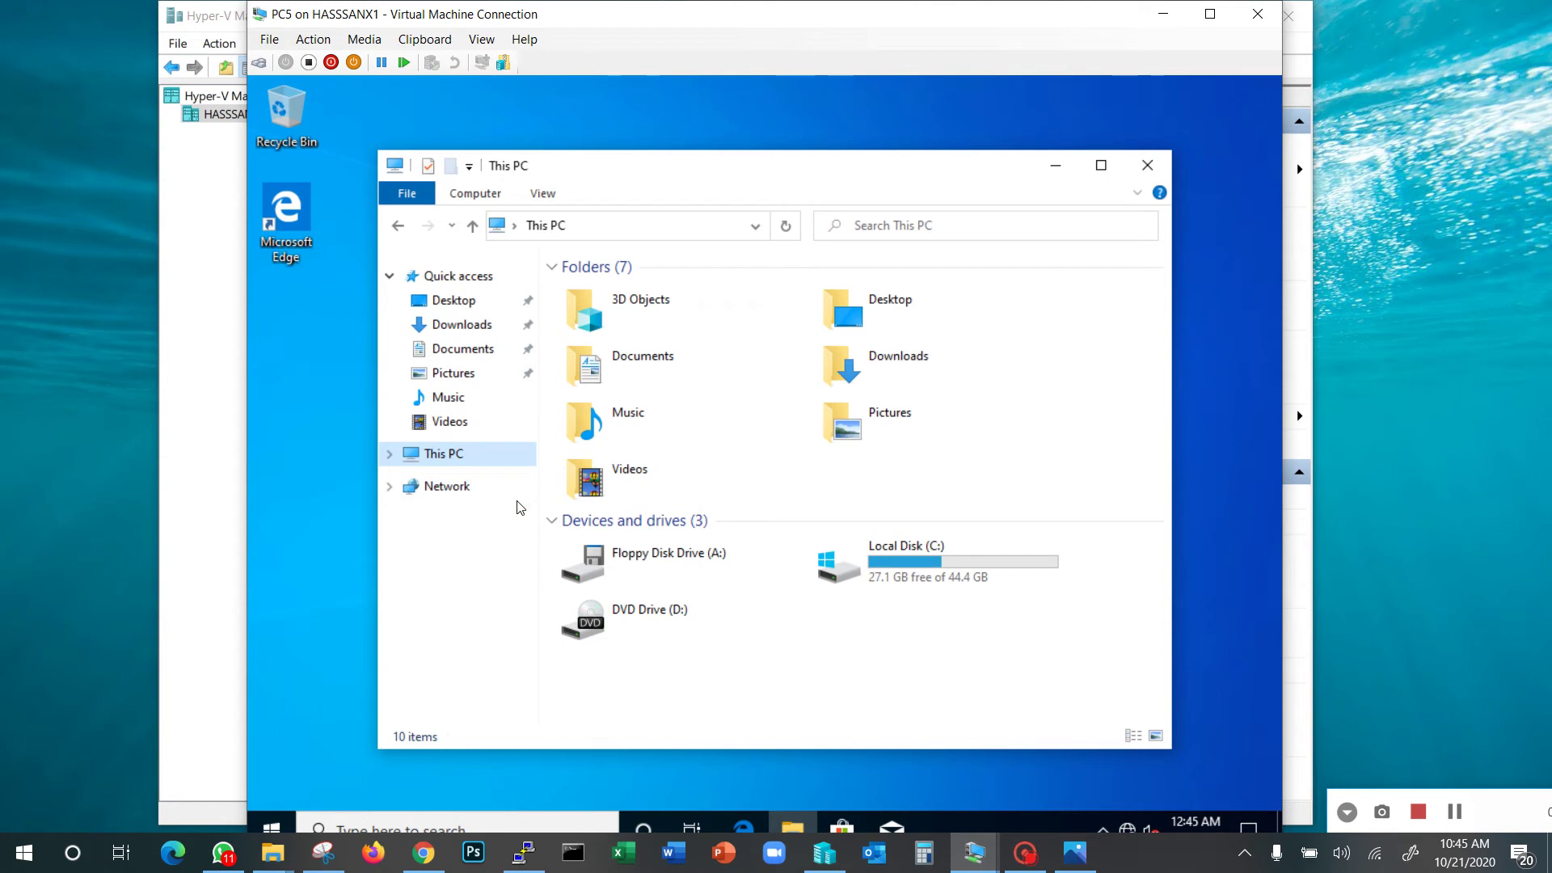
pyautogui.rightClick(453, 453)
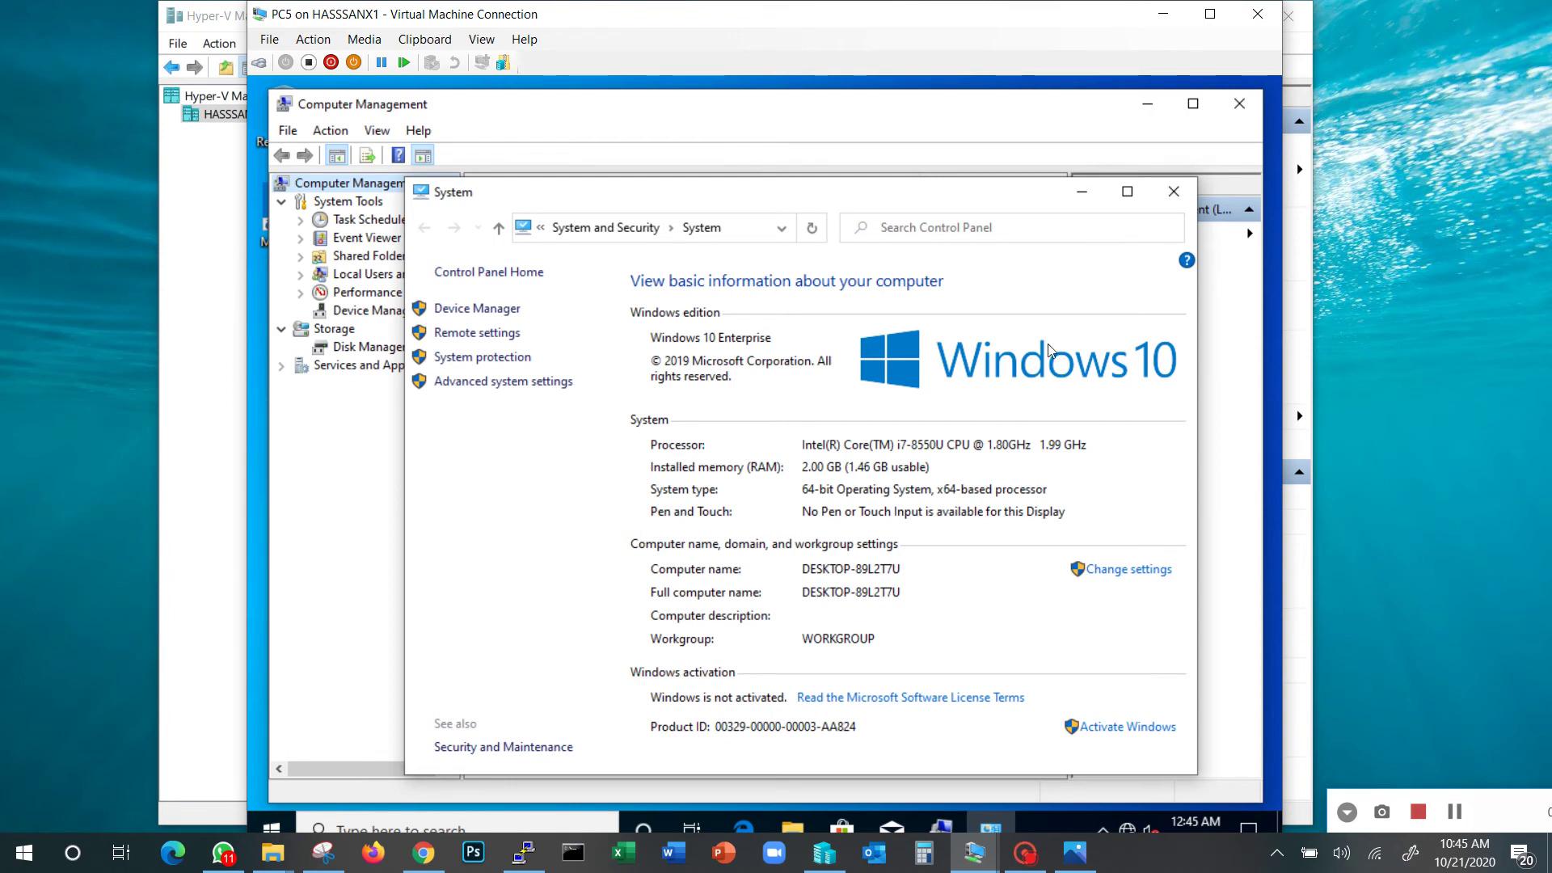
pyautogui.click(1173, 191)
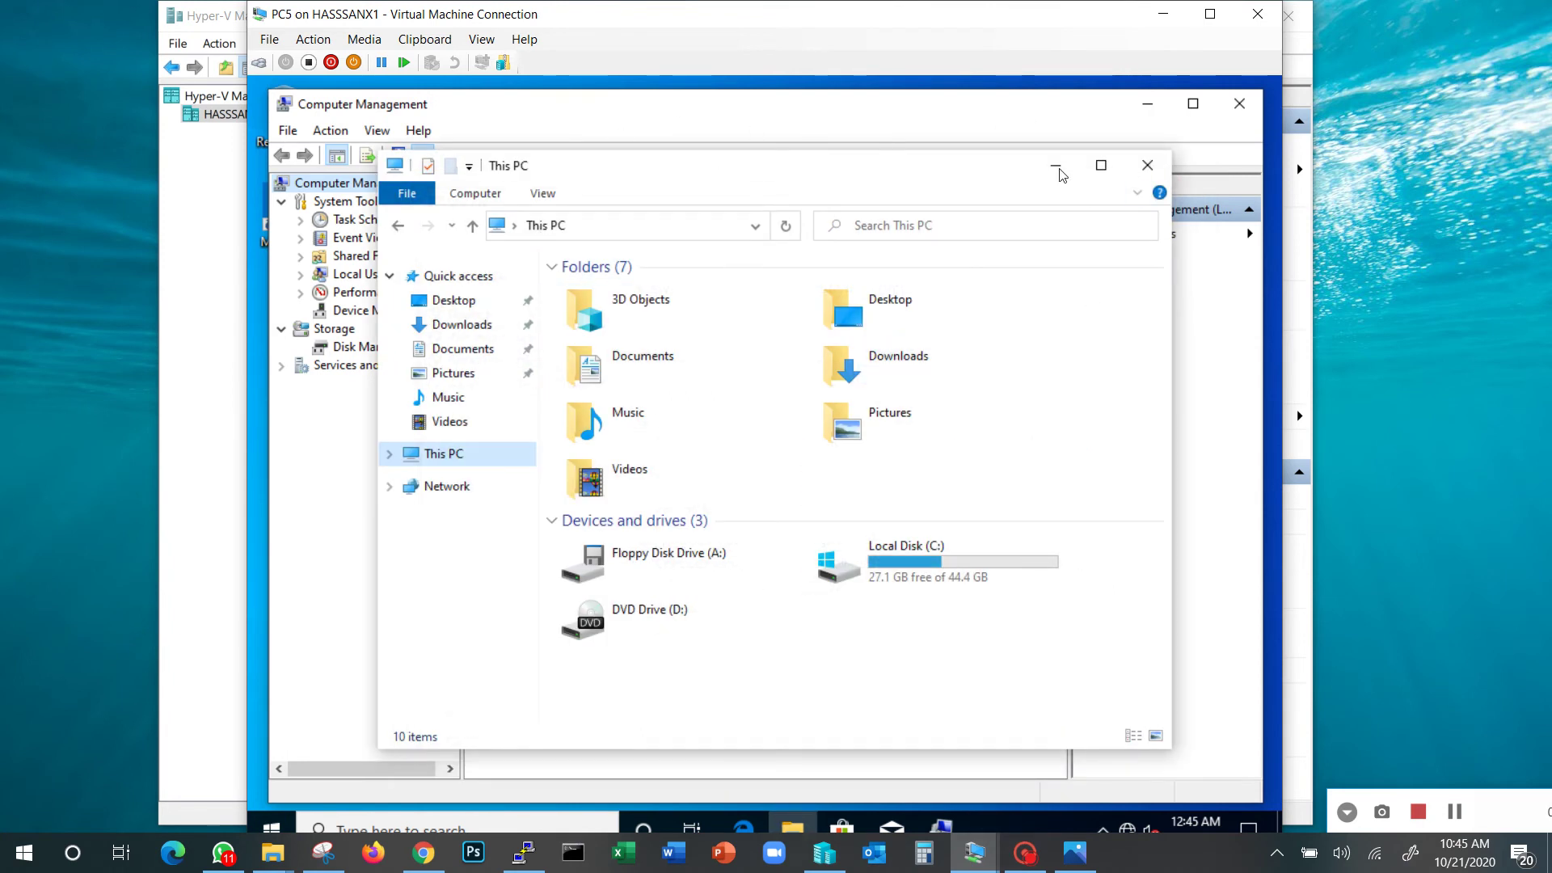
# List the local users with a widened Name column: Administrator, DefaultAccount, Guest, WDAGUtilityAccount, Student
pyautogui.click(1464, 811)
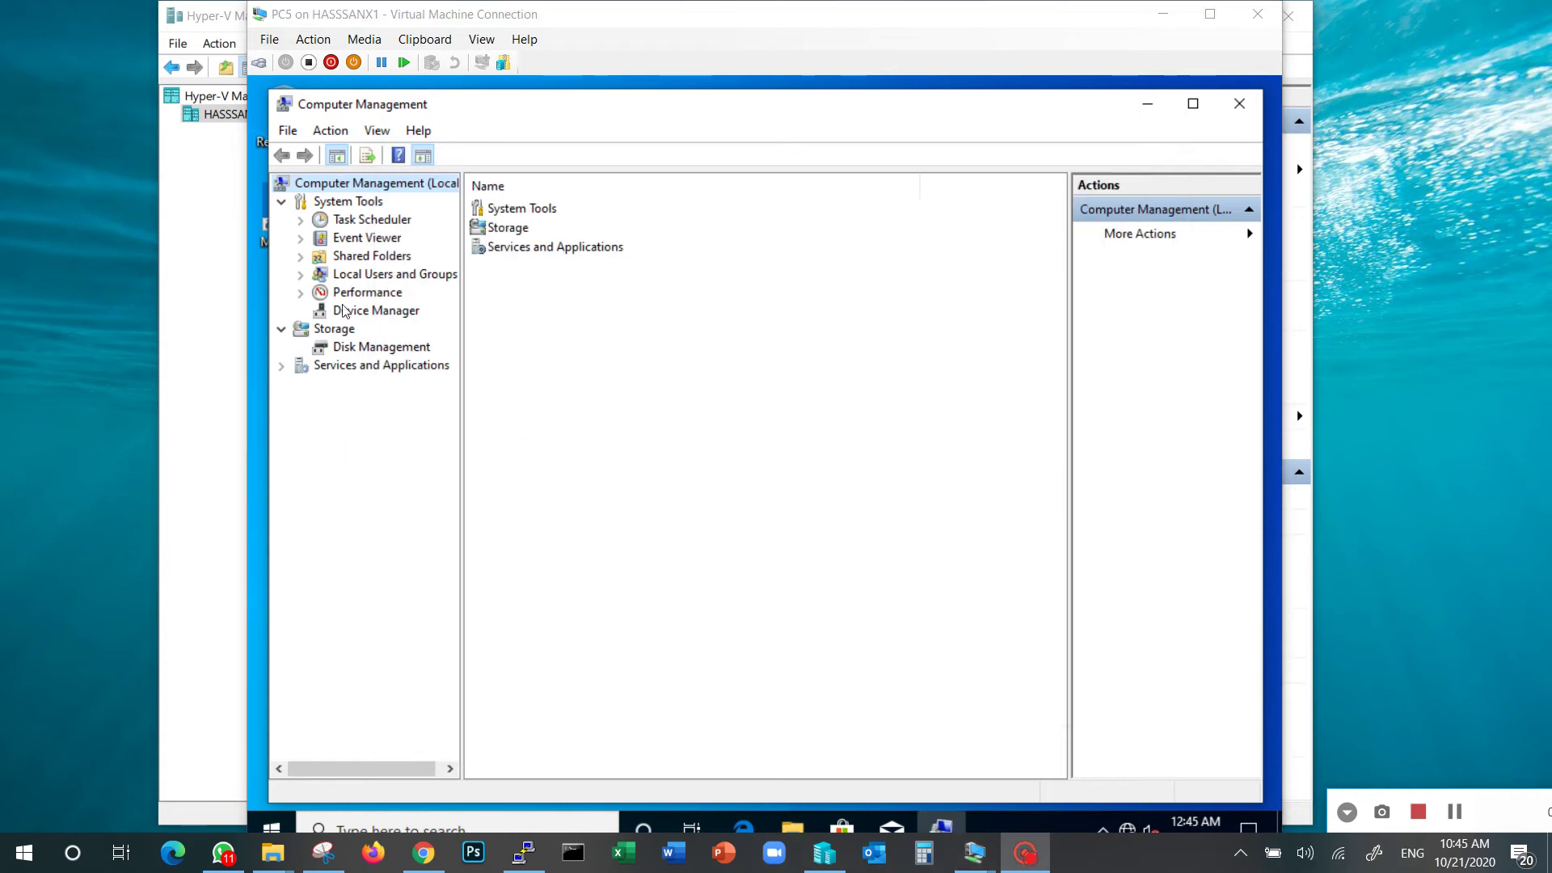
pyautogui.click(429, 278)
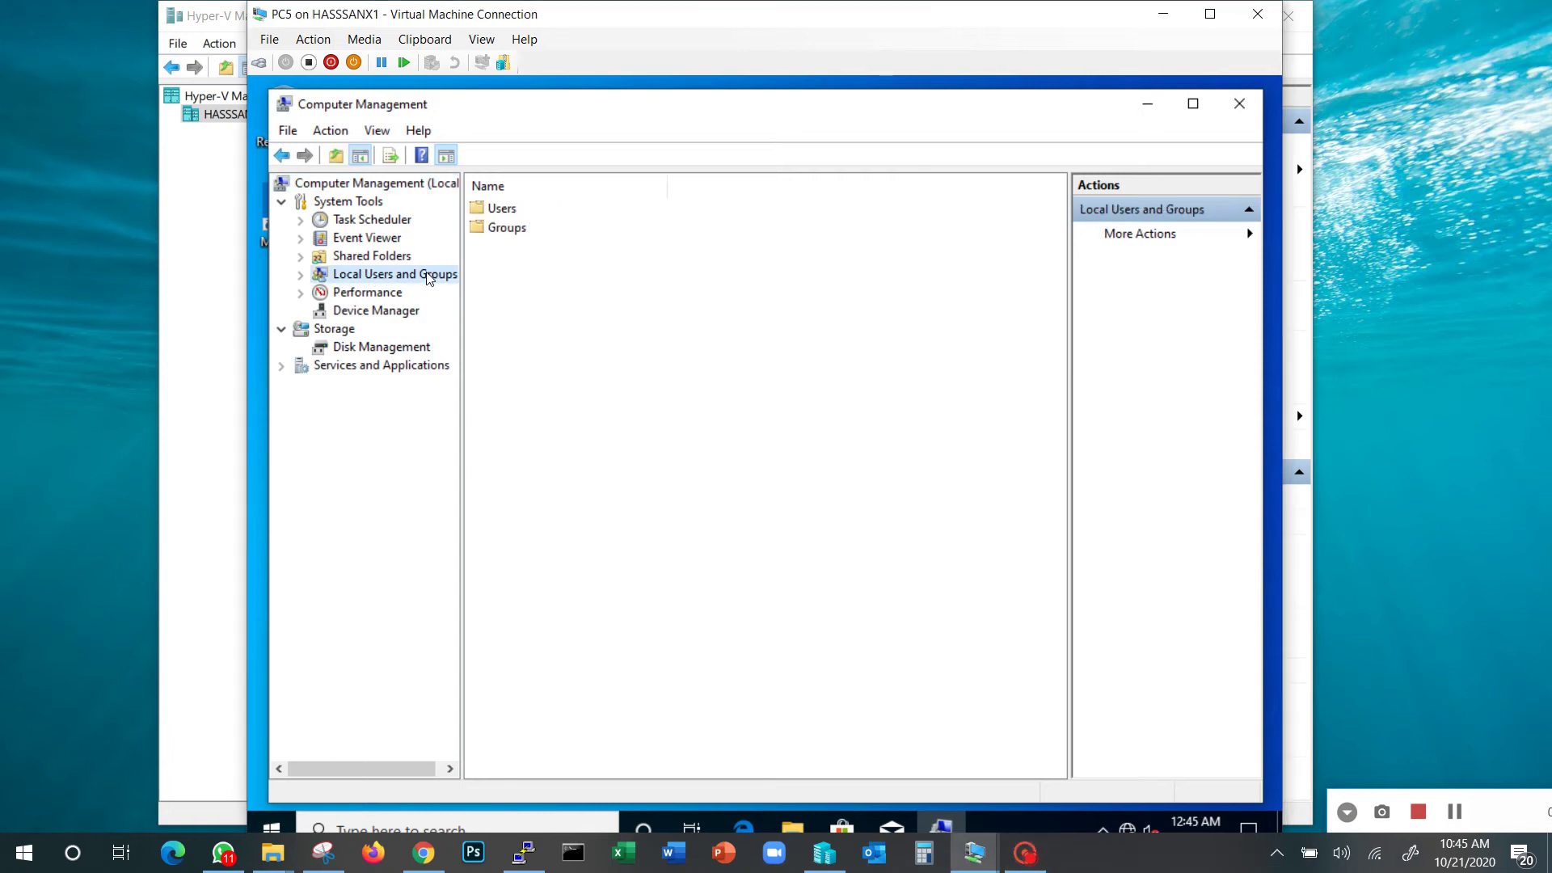
pyautogui.click(300, 275)
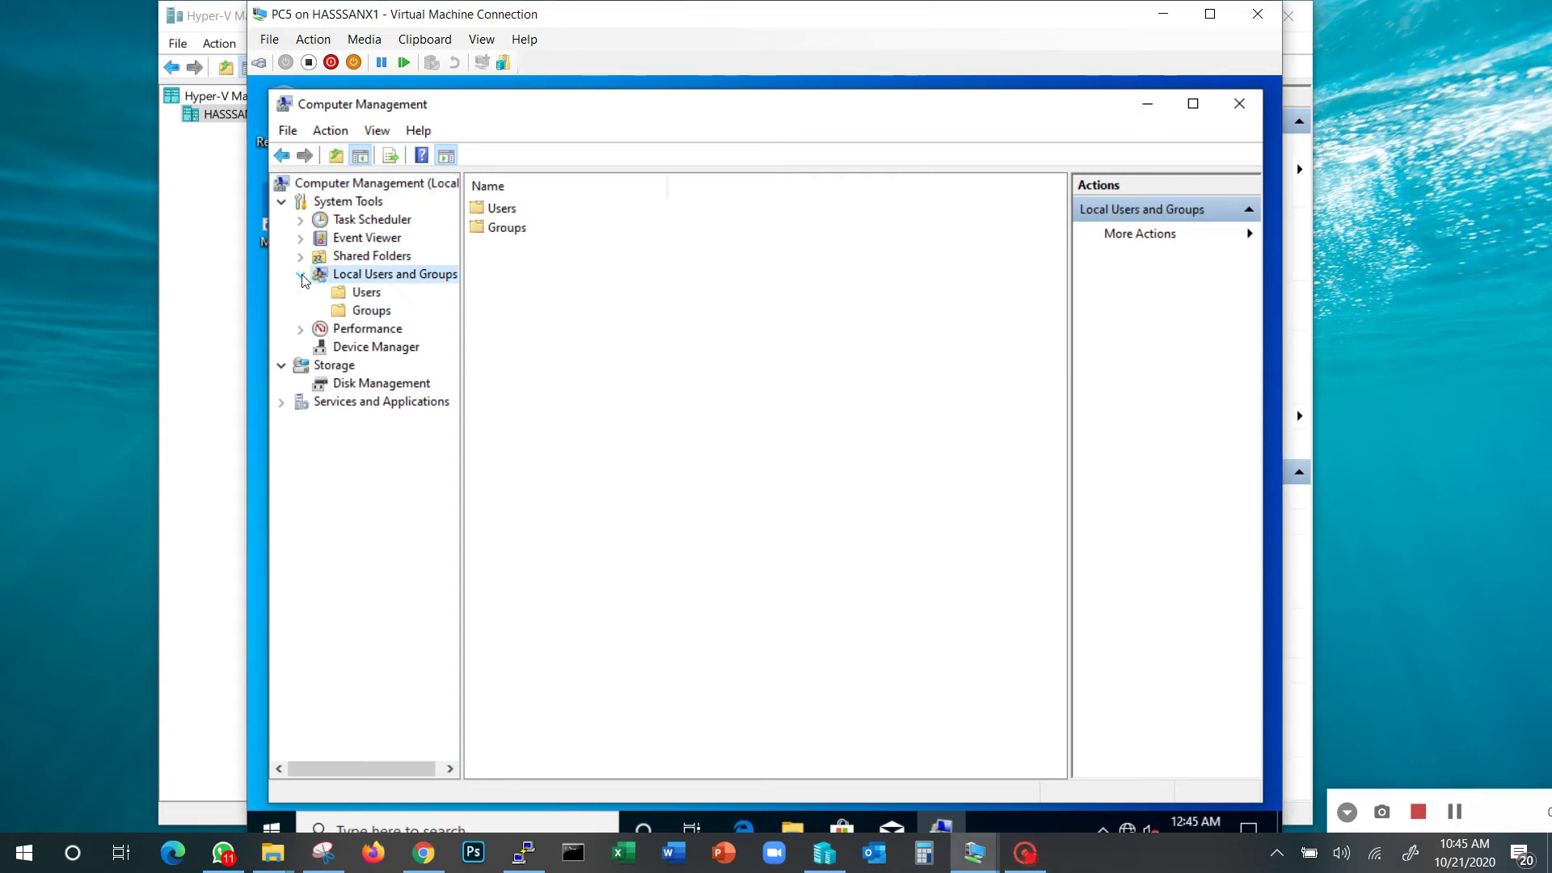
pyautogui.click(362, 293)
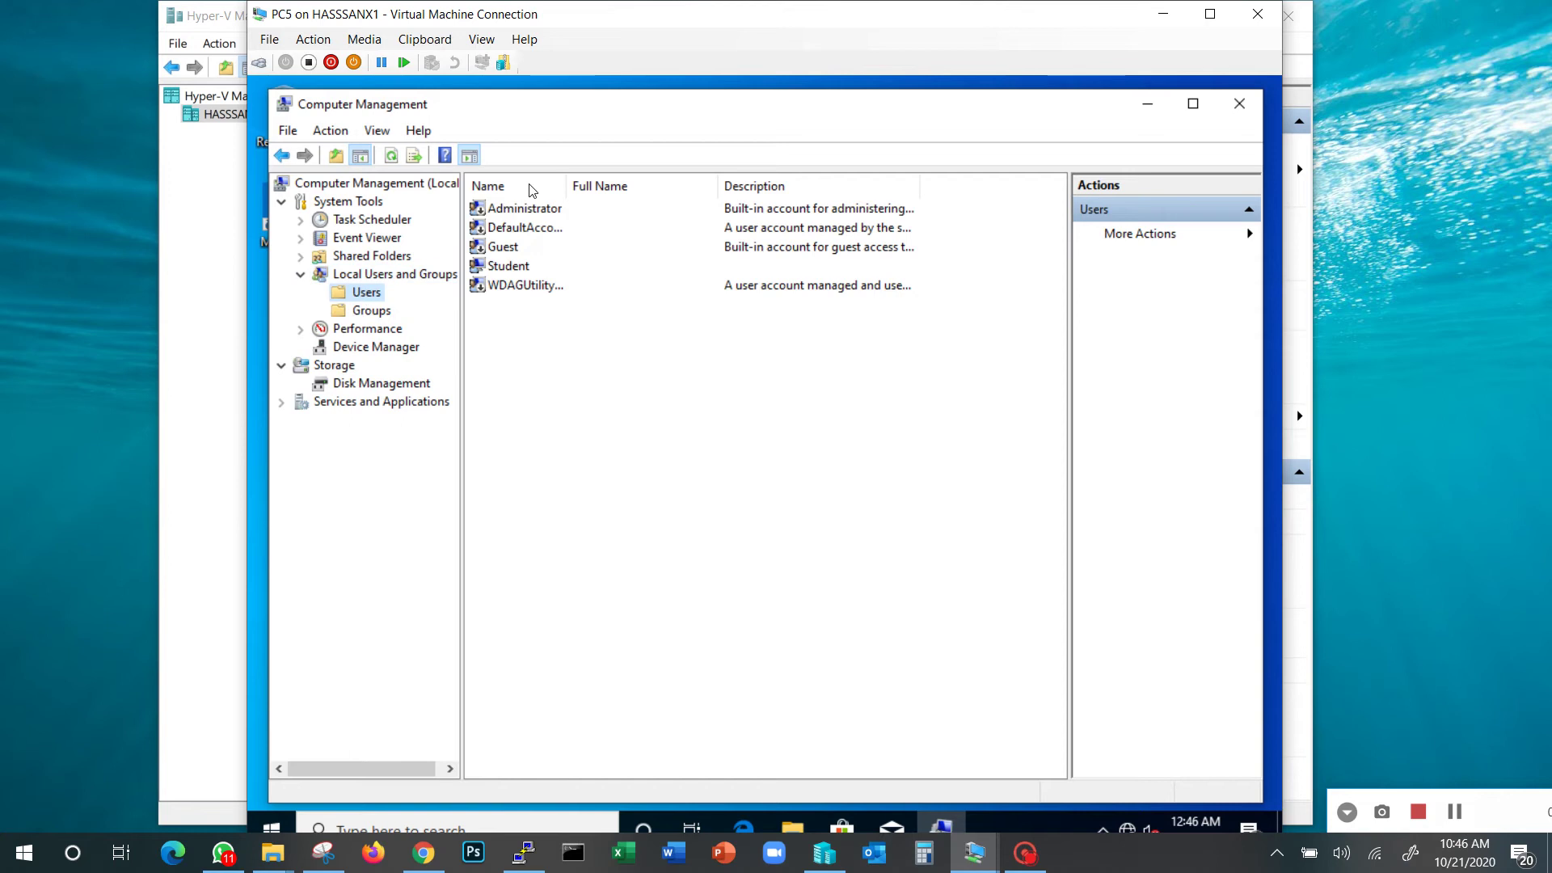
pyautogui.moveTo(564, 178); pyautogui.dragTo(677, 177)
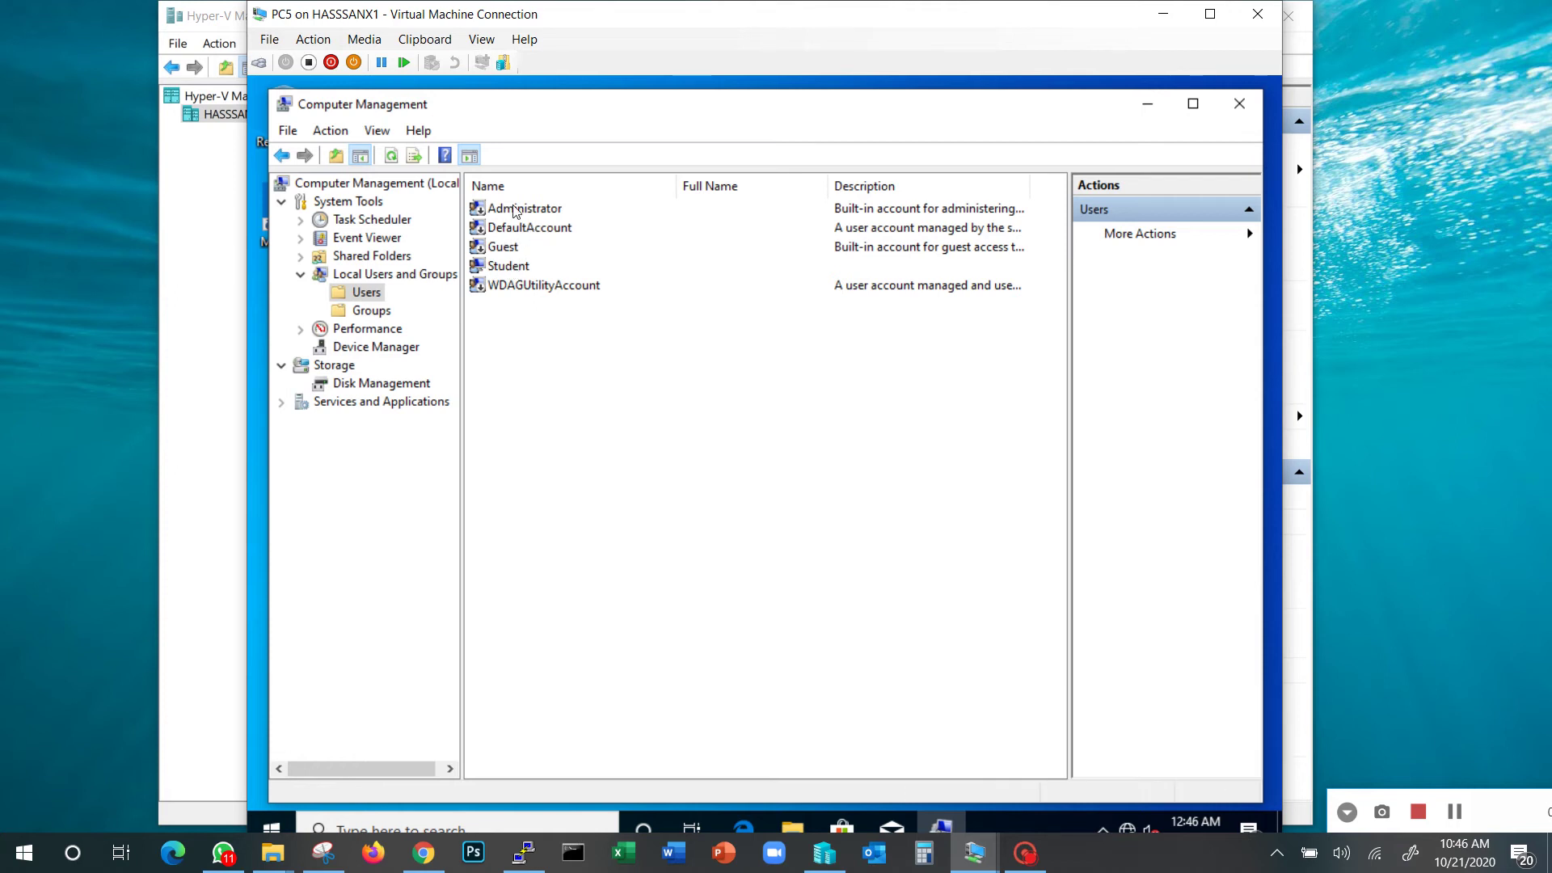
pyautogui.click(514, 212)
pyautogui.click(509, 227)
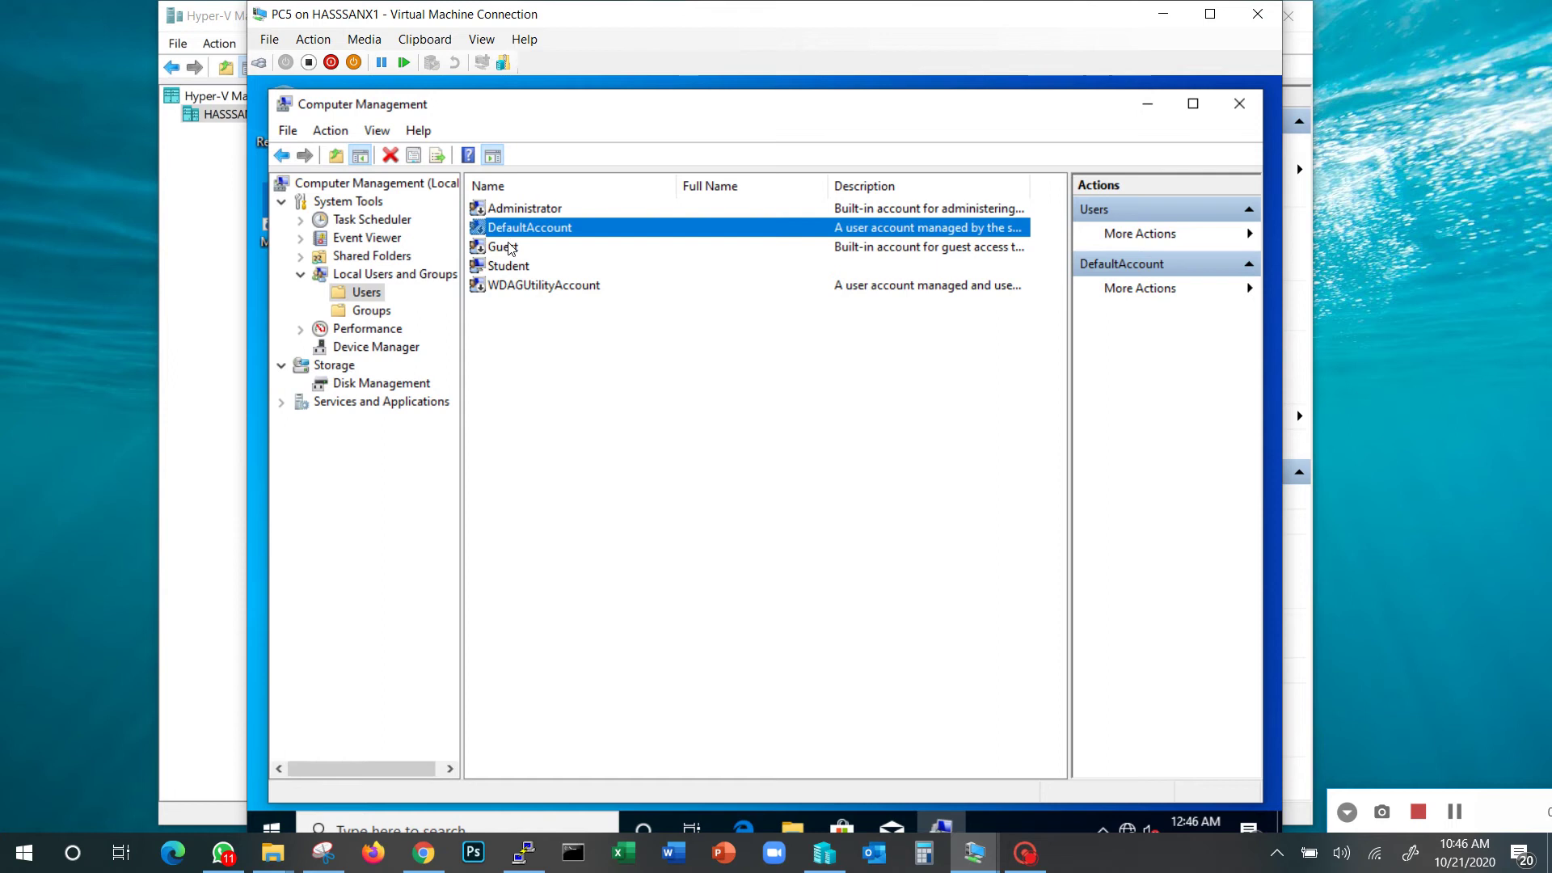
pyautogui.click(507, 247)
pyautogui.click(505, 291)
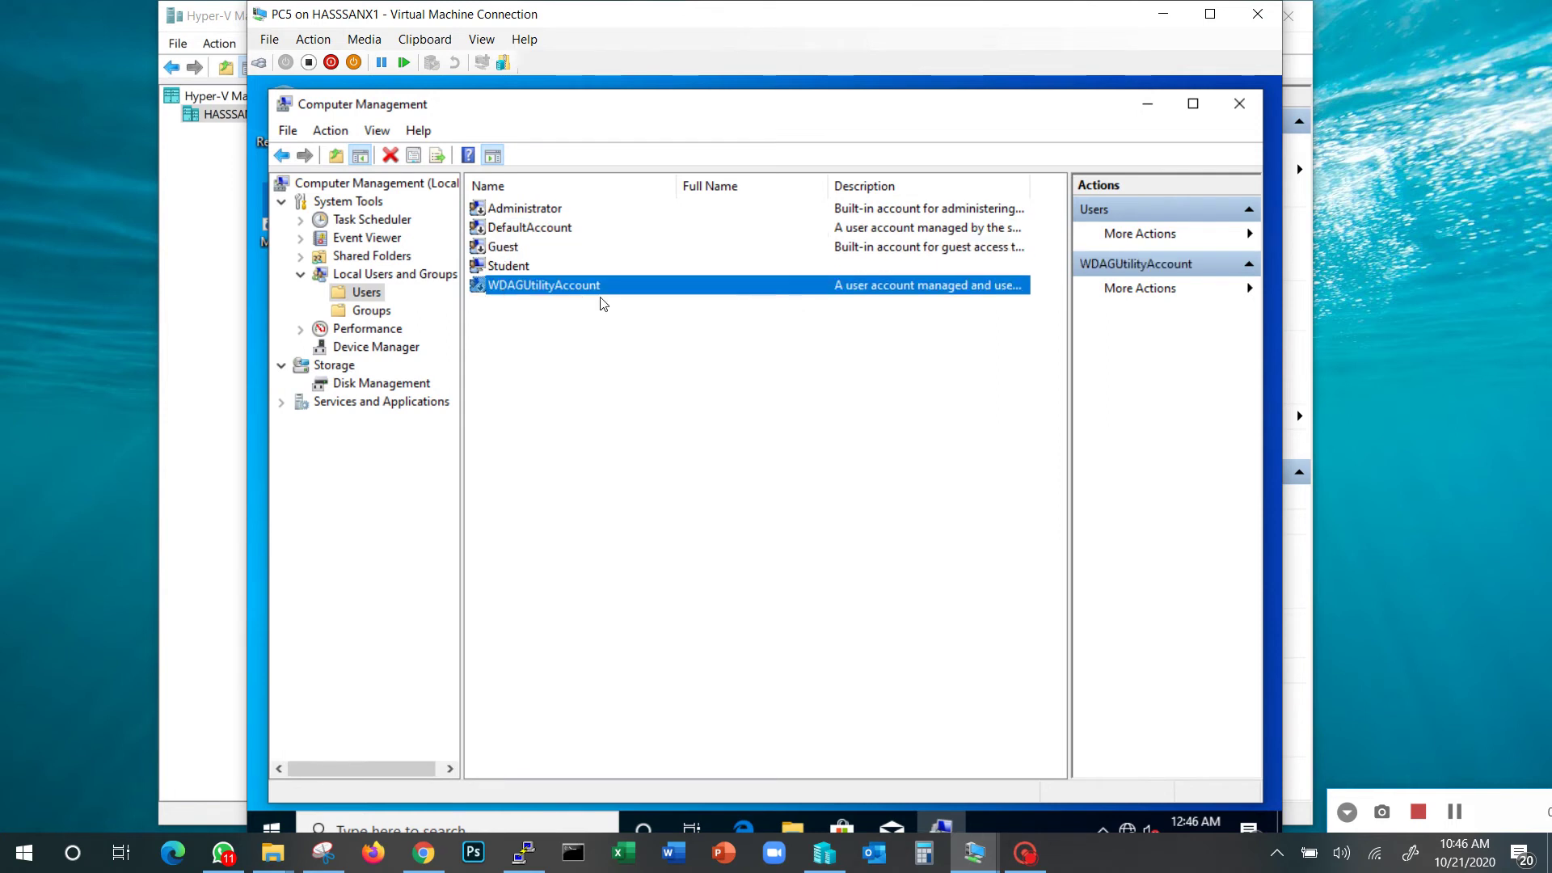
pyautogui.click(506, 267)
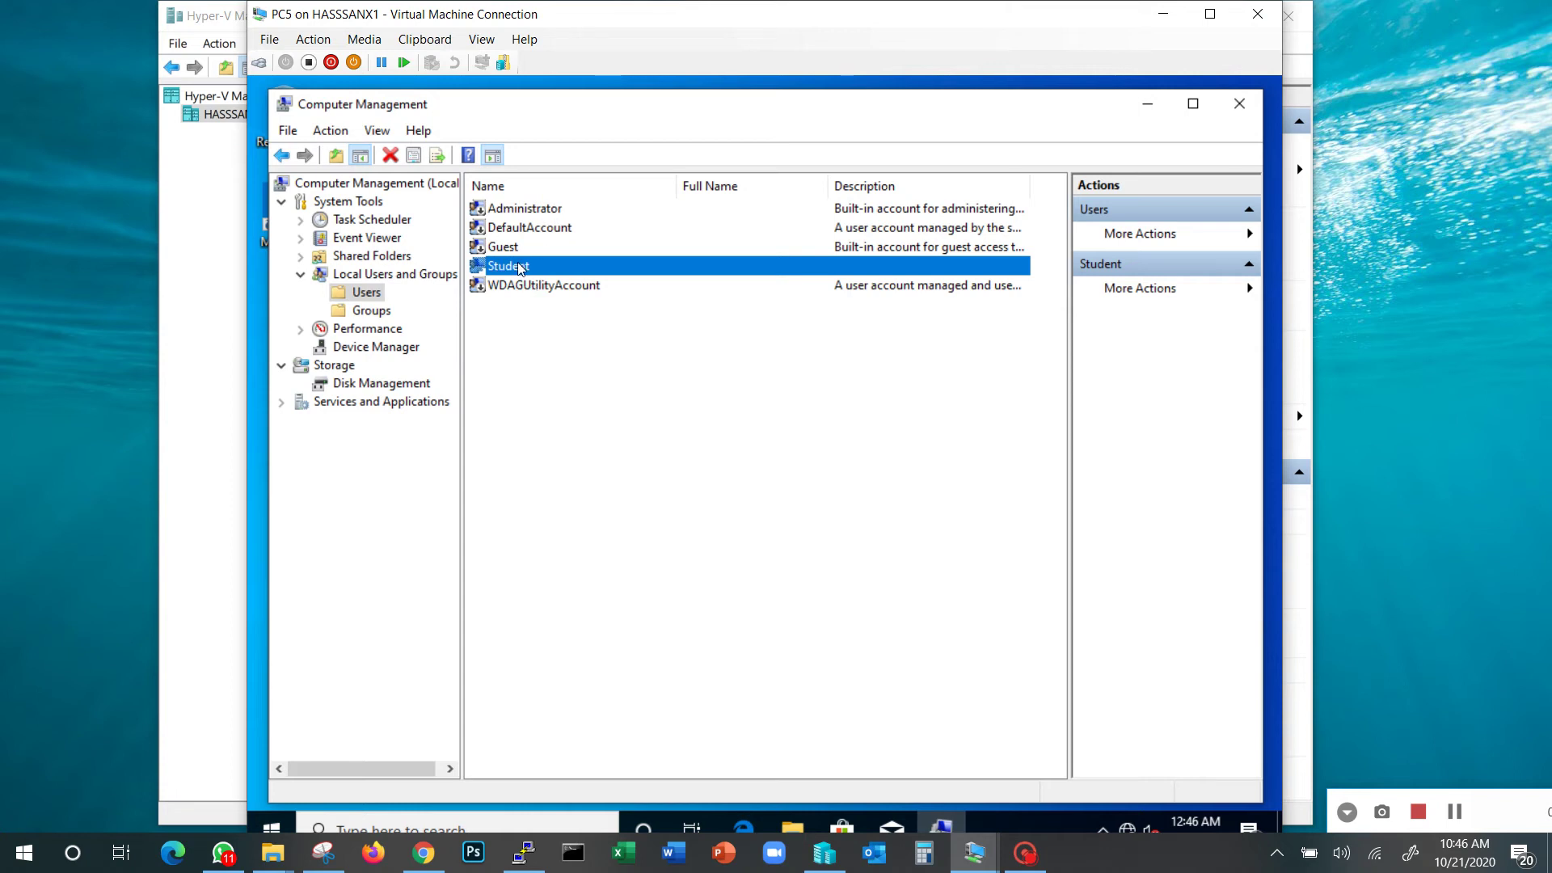
# Create a new local user with a password, clearing 'User must change password at next logon'
pyautogui.rightClick(503, 348)
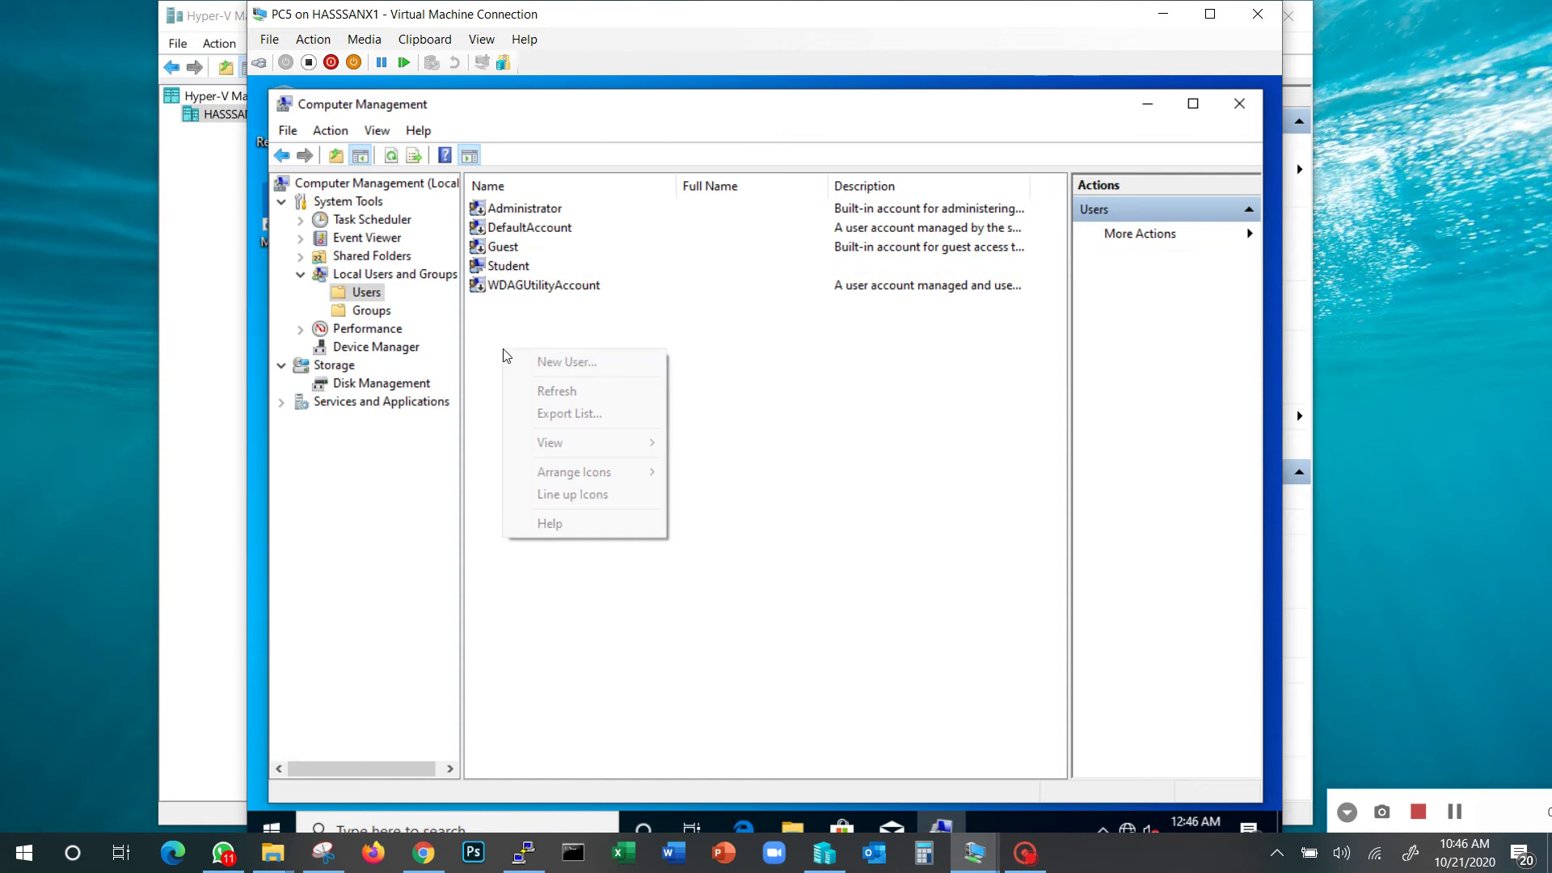
pyautogui.click(549, 361)
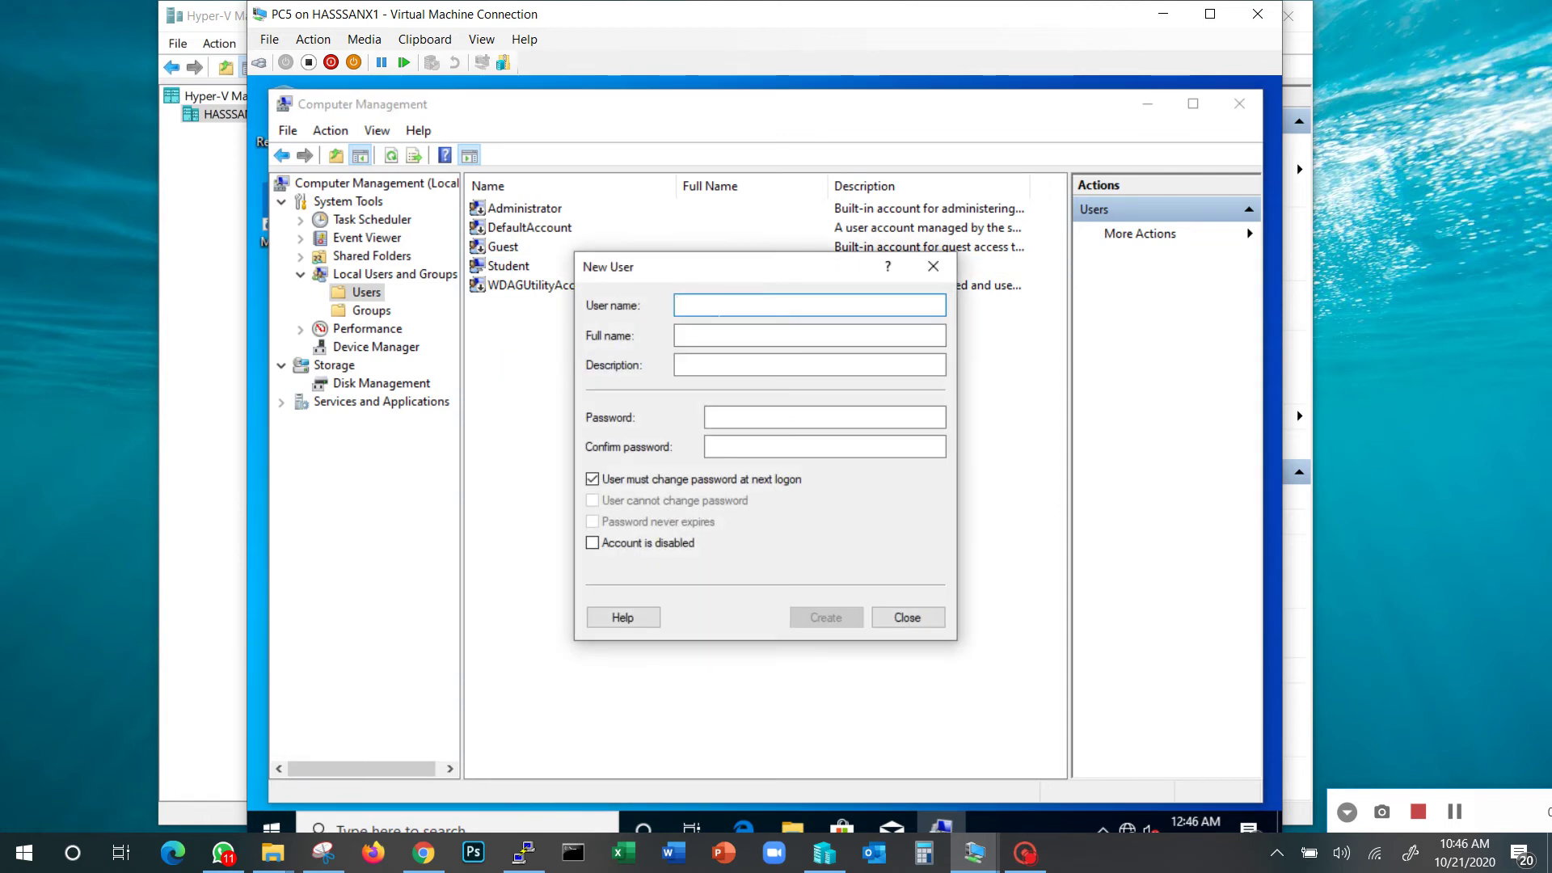
pyautogui.write('Mahmoud')
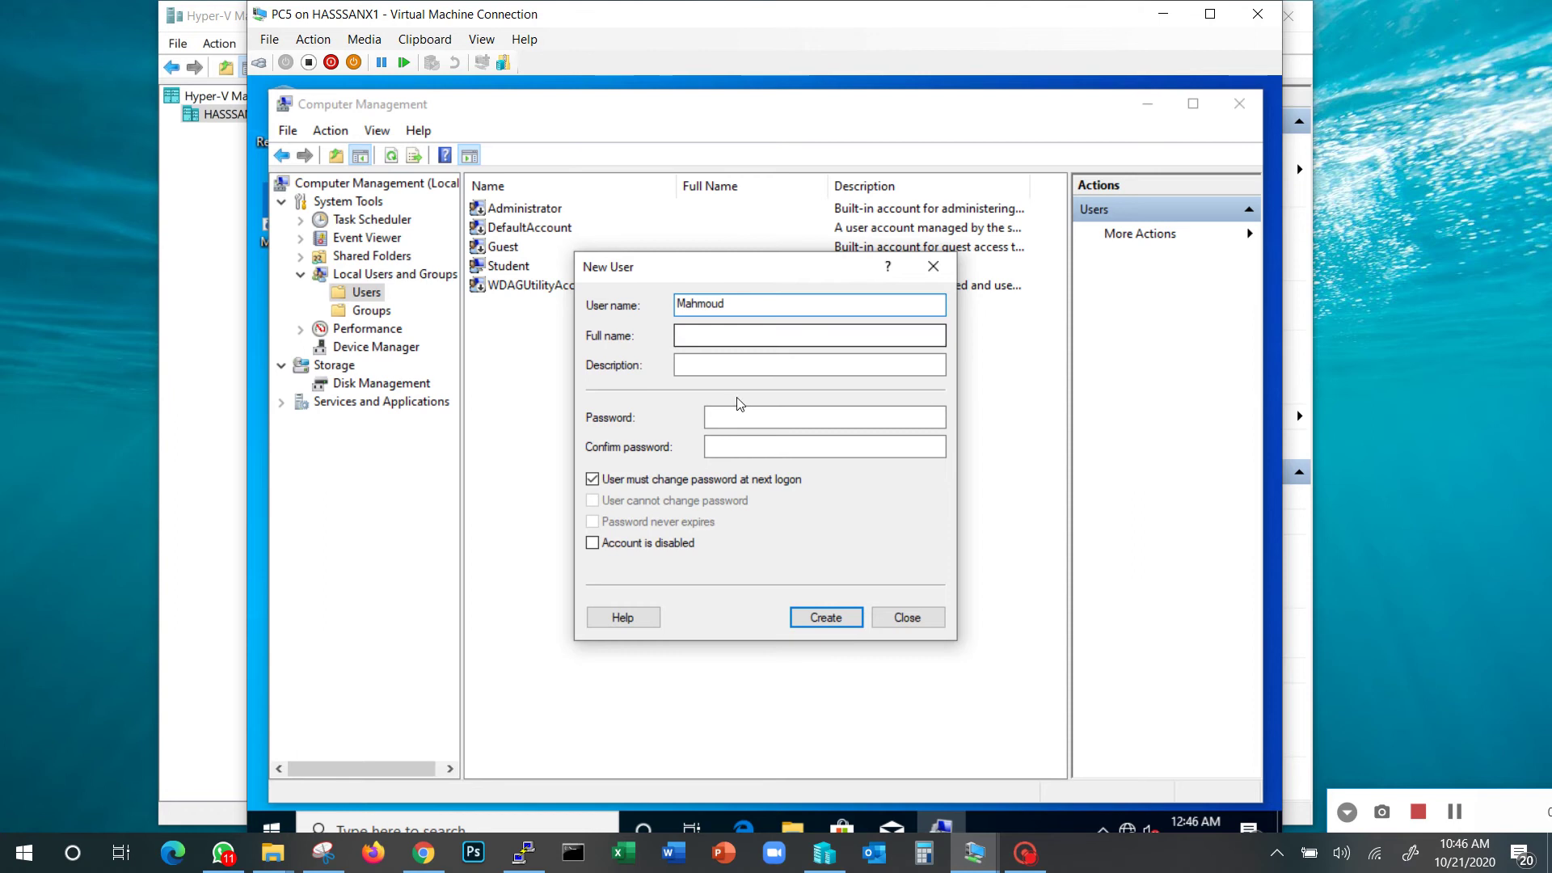
pyautogui.press('Tab')
pyautogui.press('Tab')
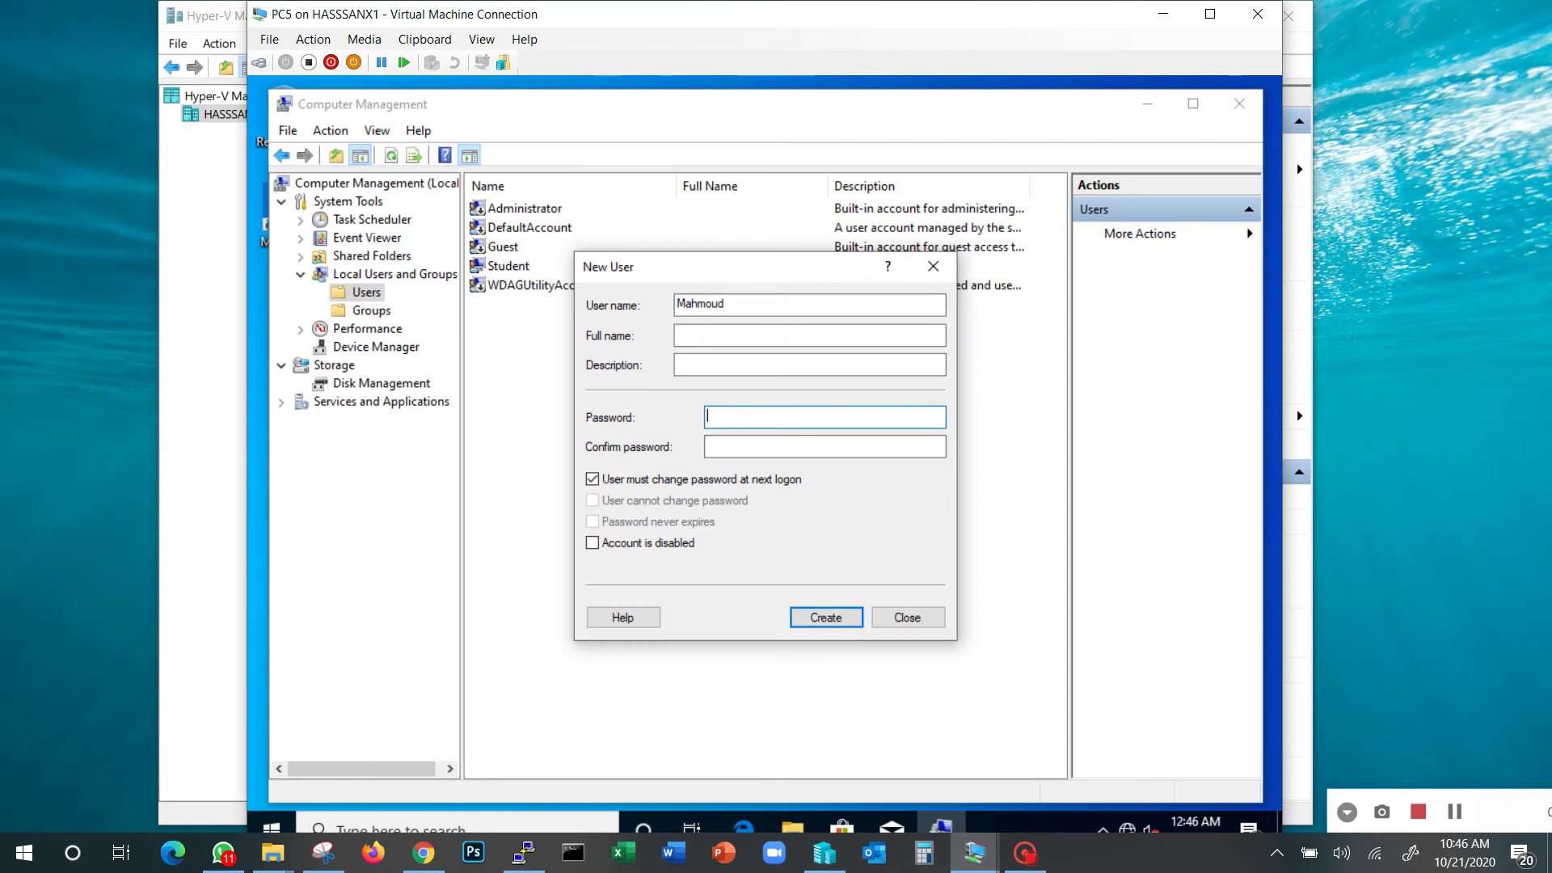
pyautogui.write('•••••••••')
pyautogui.press('Tab')
pyautogui.write('•••••••••')
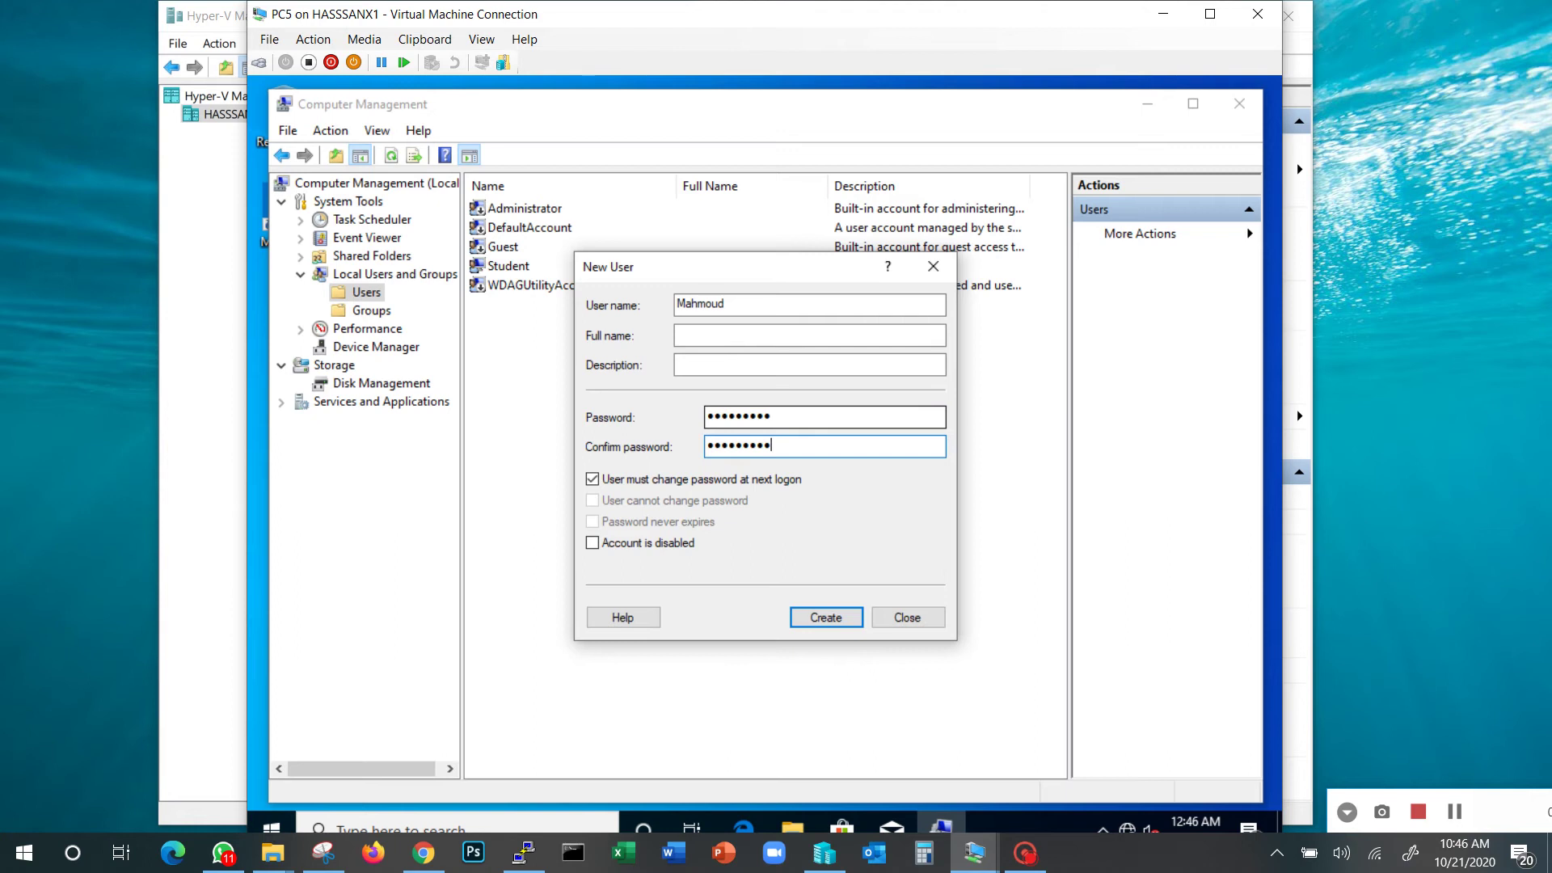
pyautogui.click(592, 480)
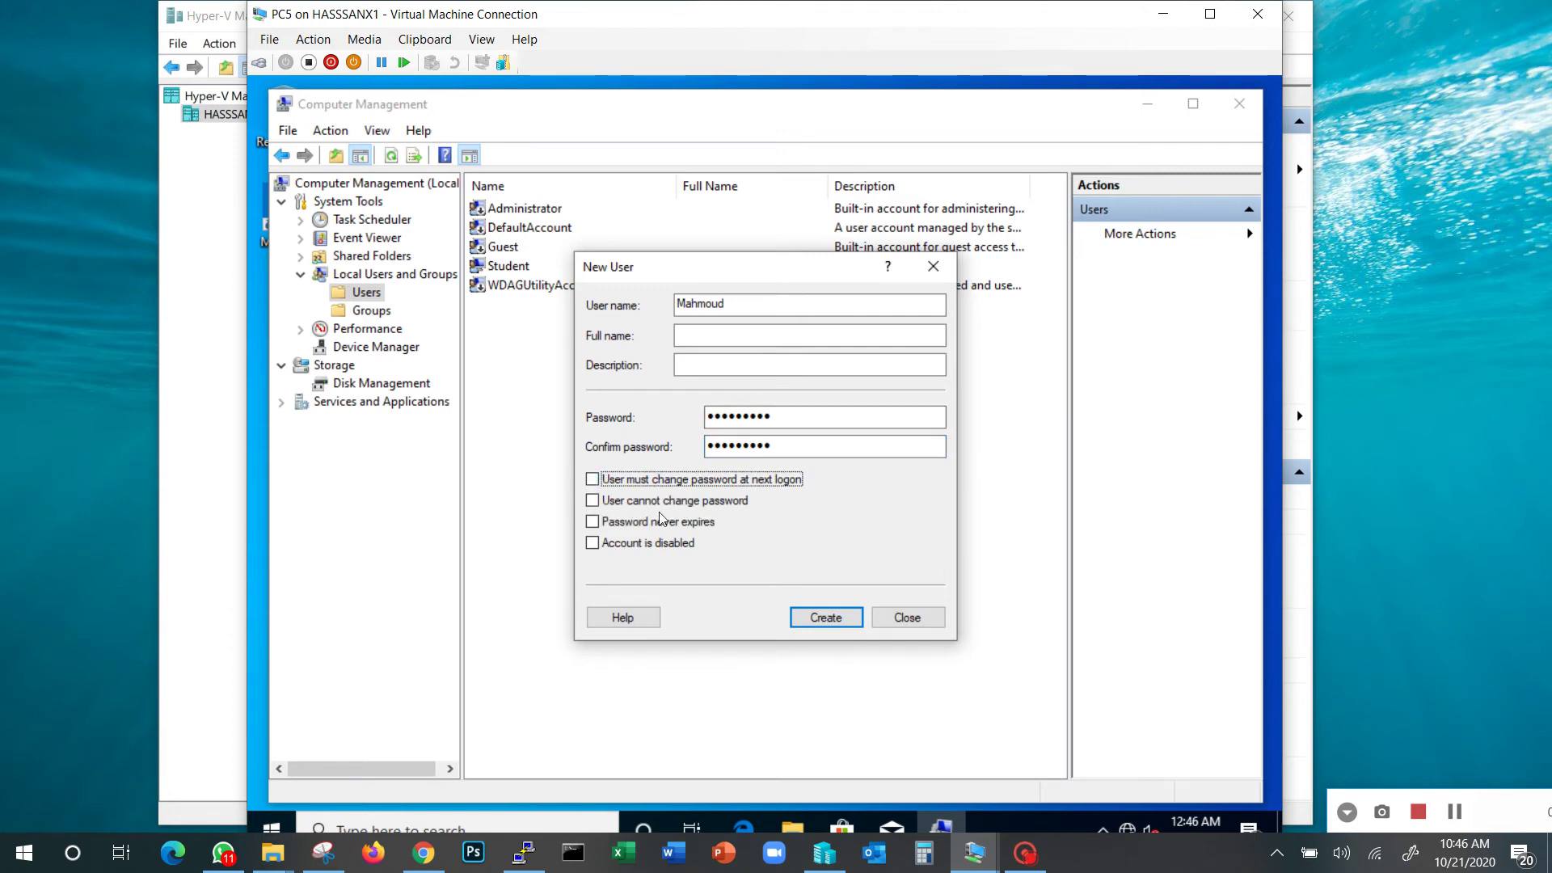
pyautogui.click(829, 618)
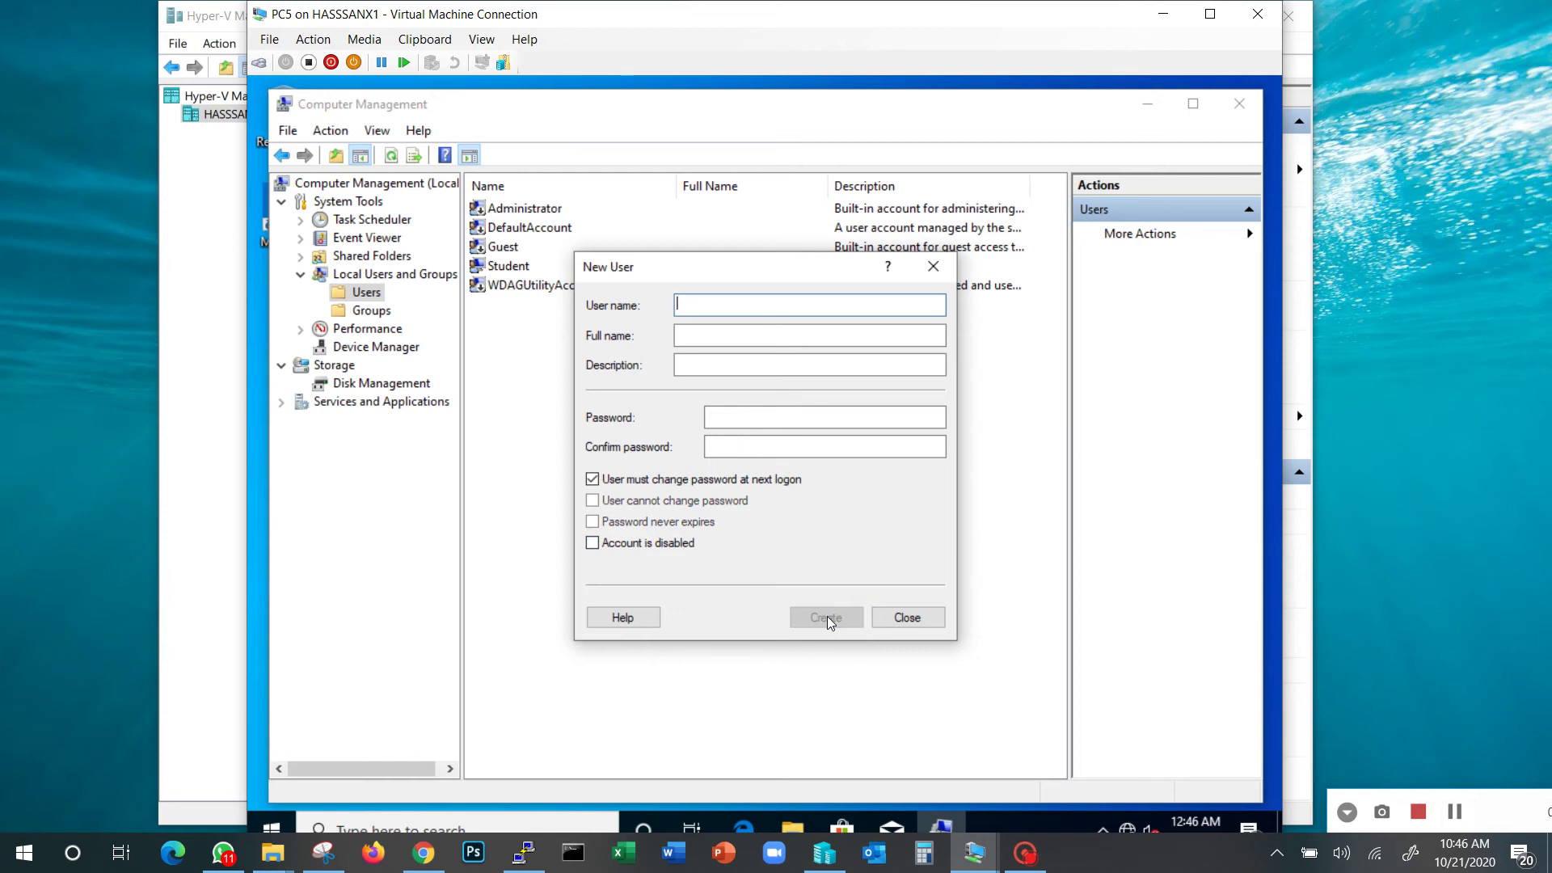
pyautogui.click(904, 619)
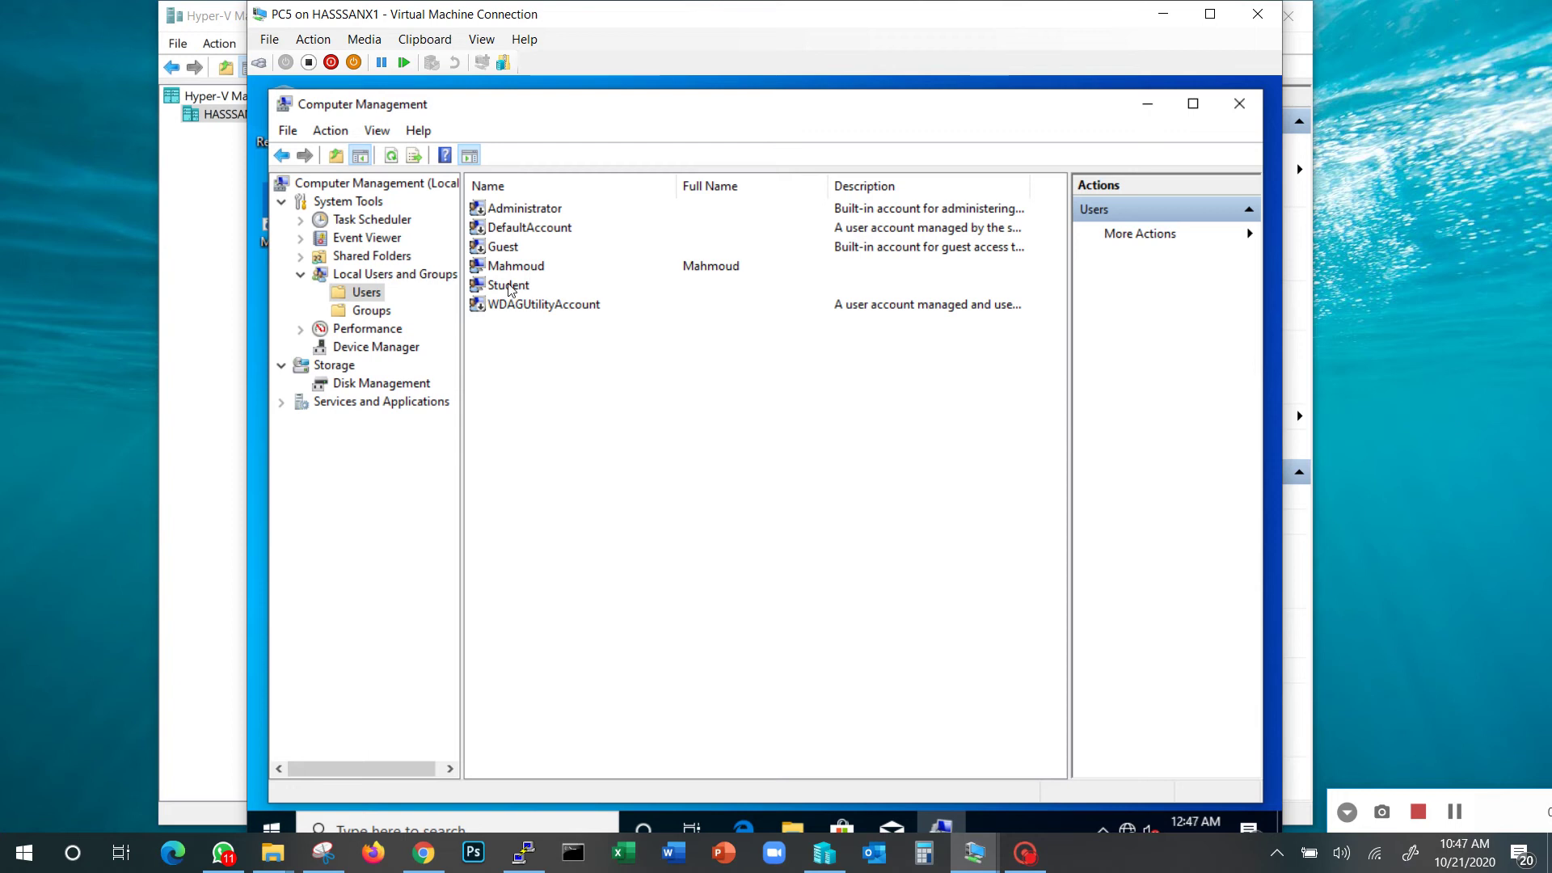
# Review the Student and newly created accounts in the Users list
pyautogui.click(509, 287)
pyautogui.click(524, 272)
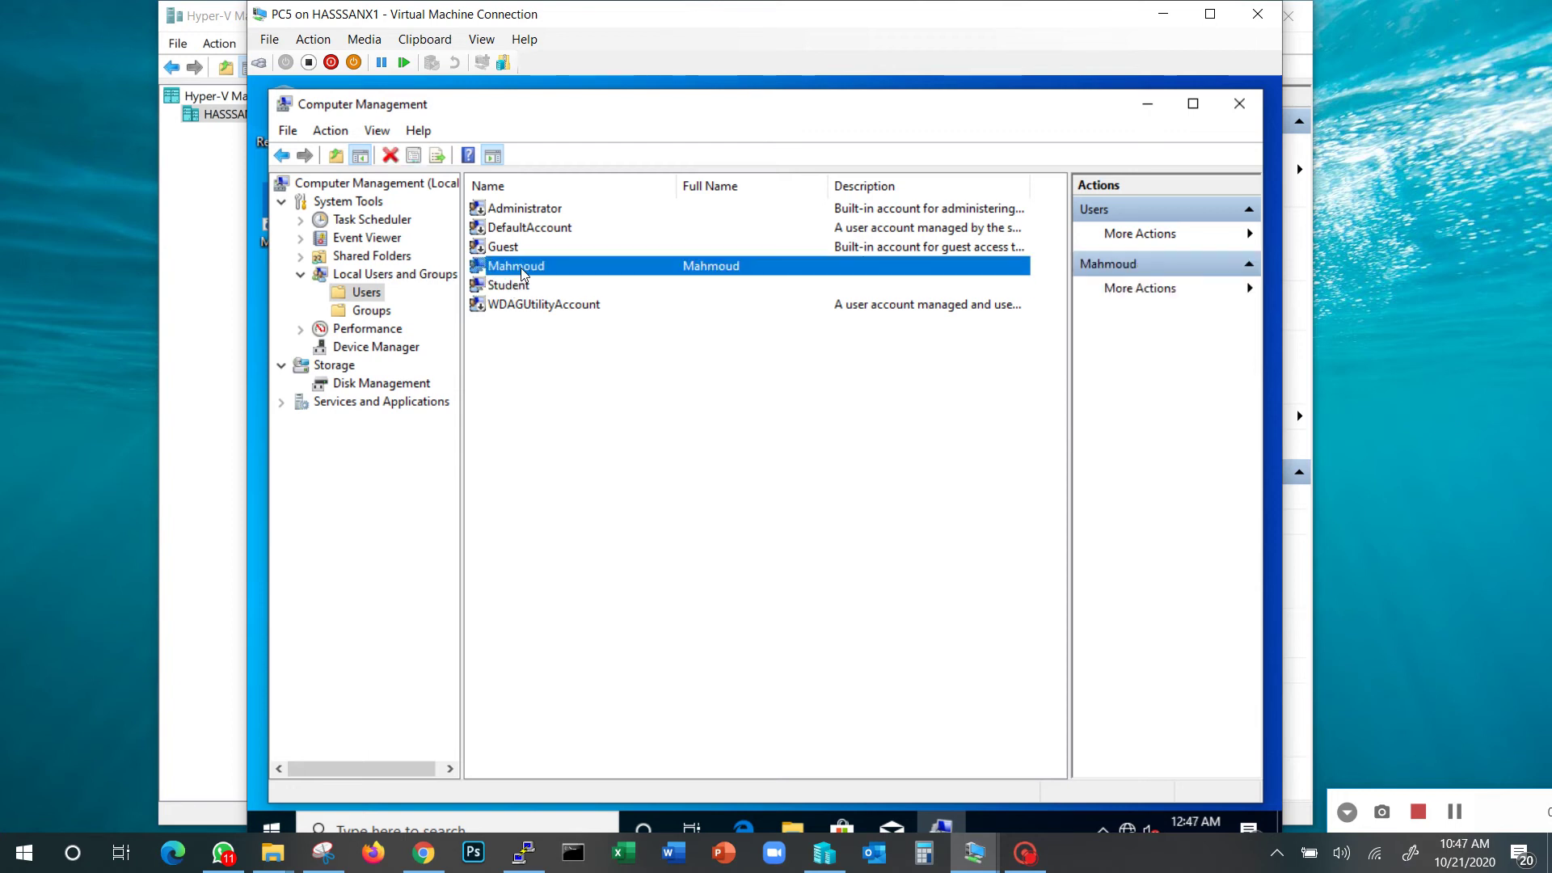
pyautogui.click(514, 291)
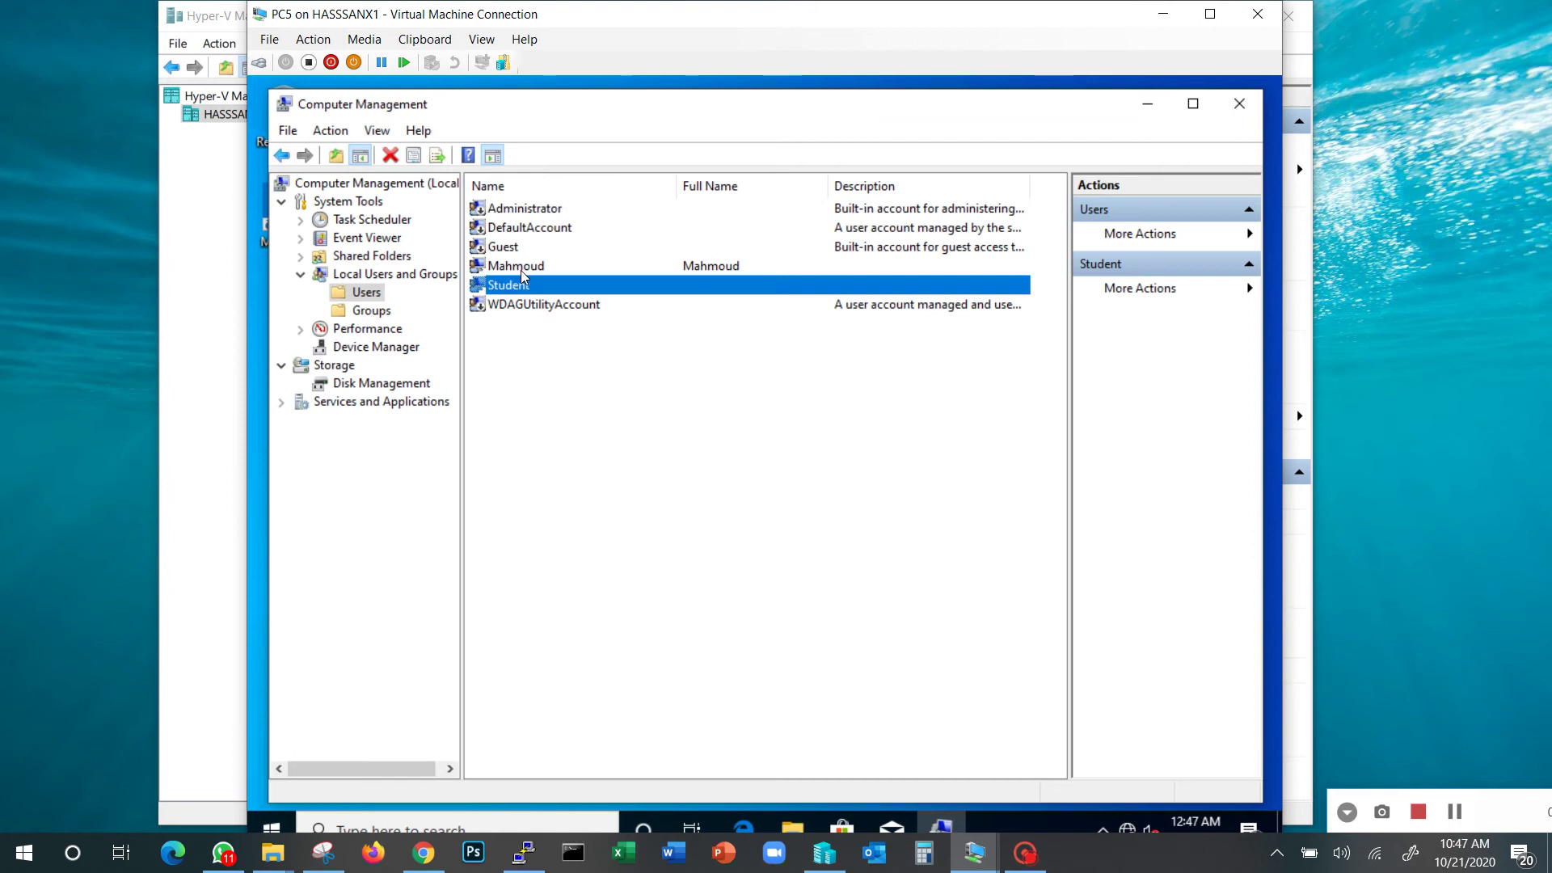
# Show local Groups with a widened Name column, checking Administrators and Users, then return to Users
pyautogui.click(371, 313)
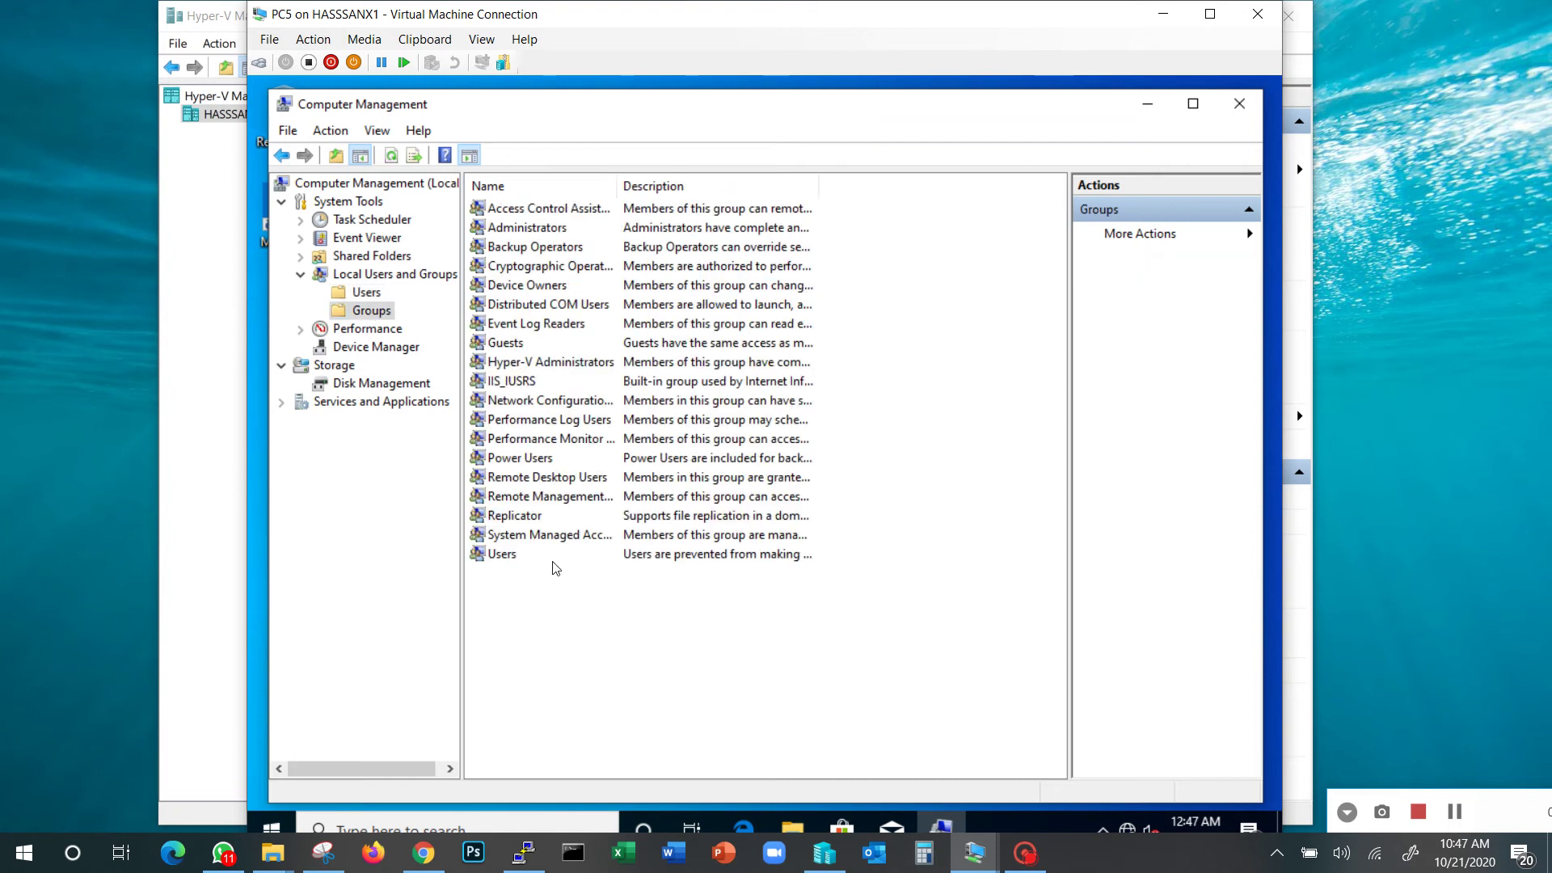
pyautogui.moveTo(615, 186); pyautogui.dragTo(777, 186)
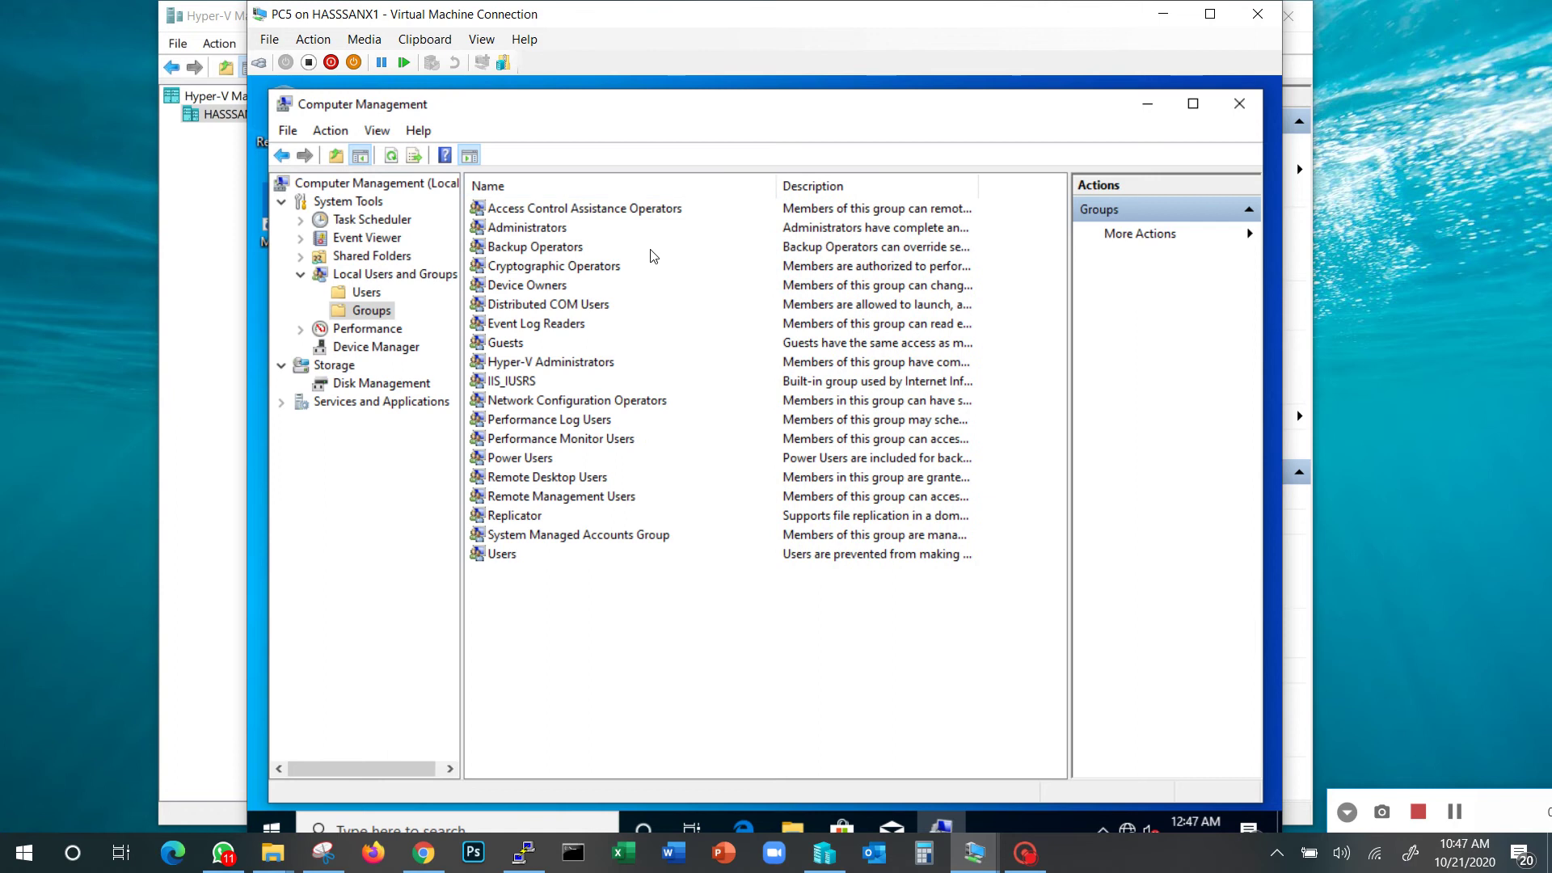
pyautogui.click(552, 230)
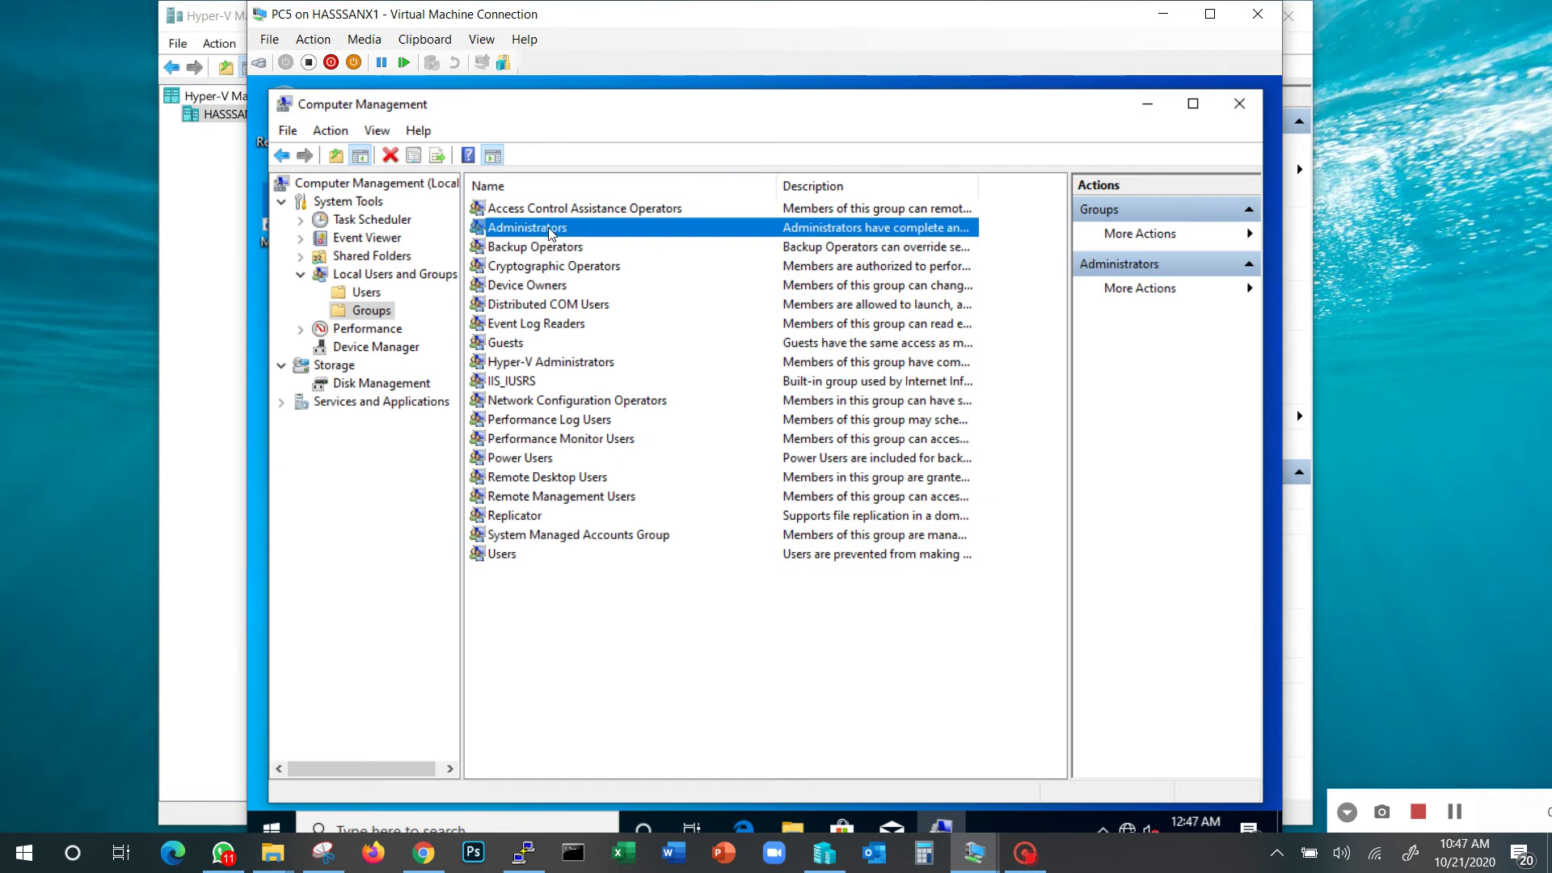
pyautogui.click(518, 566)
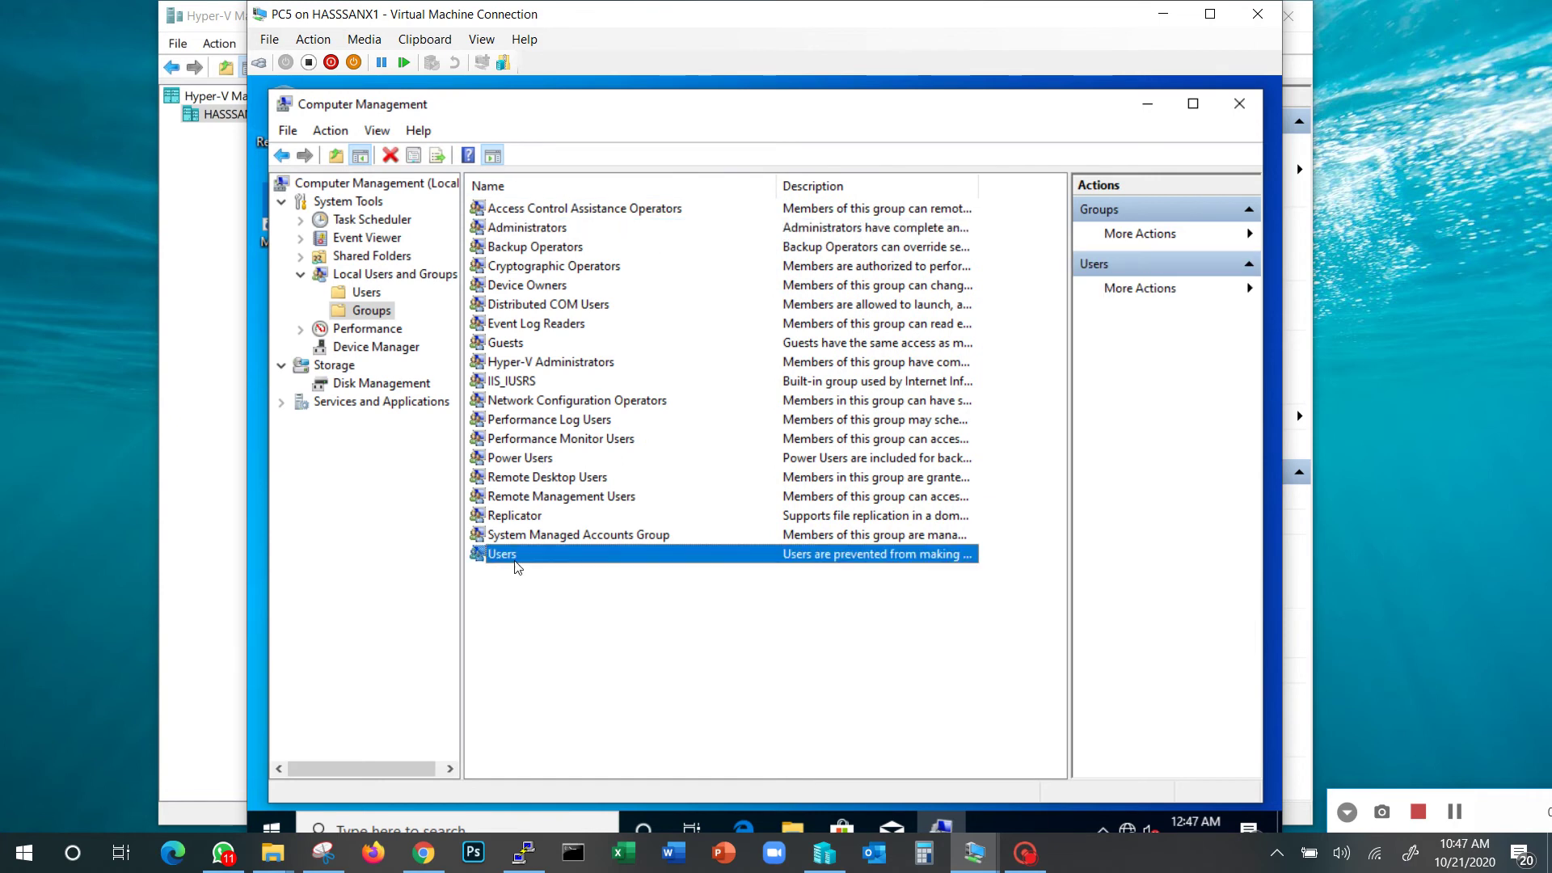
pyautogui.click(531, 229)
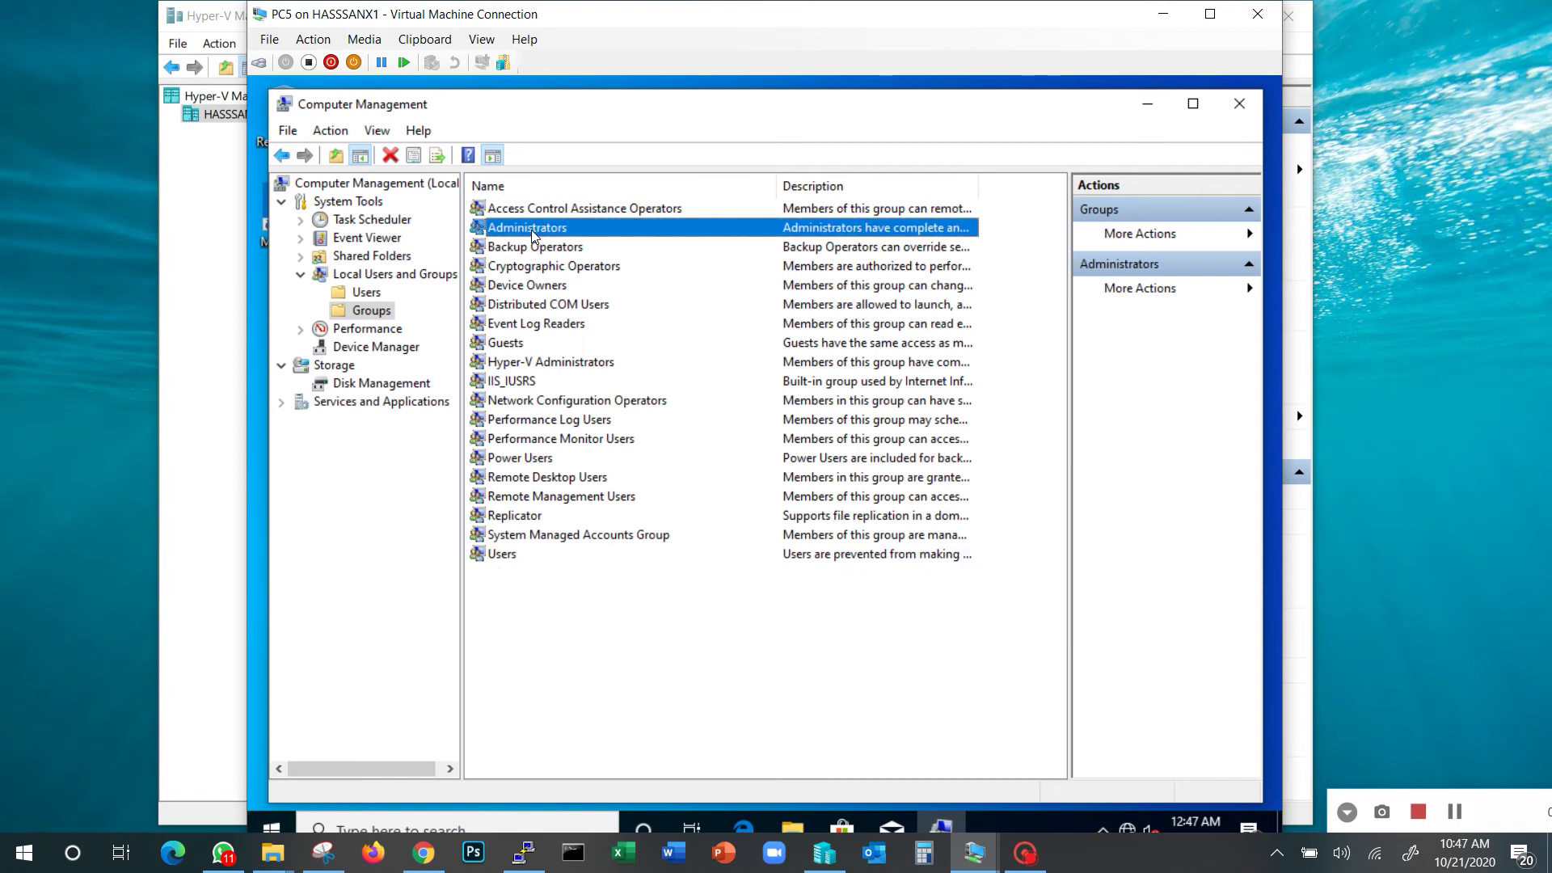
pyautogui.click(379, 295)
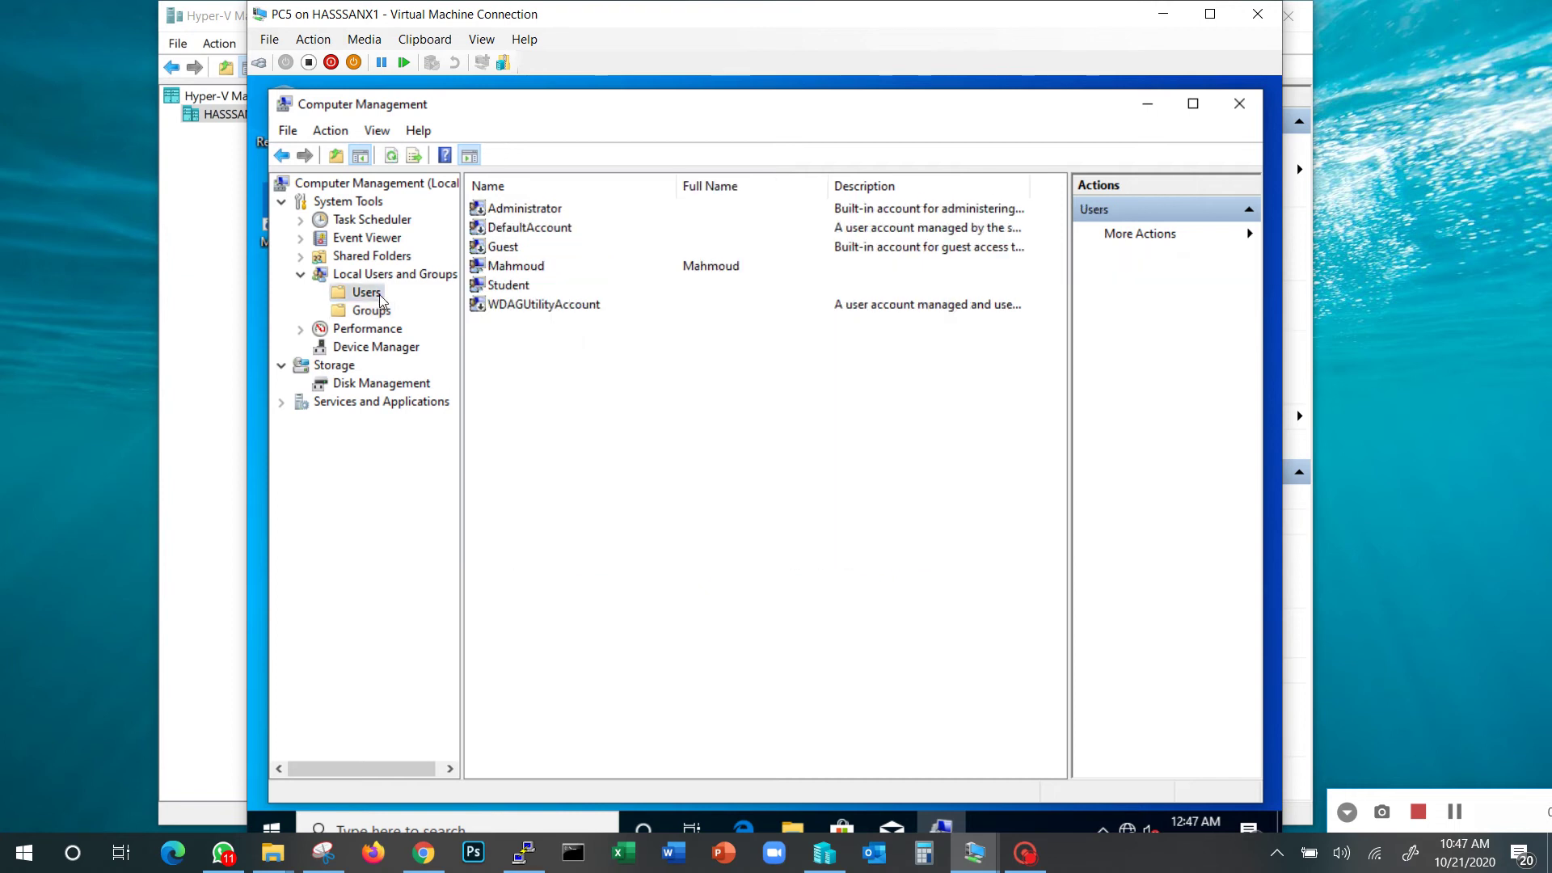
pyautogui.doubleClick(513, 287)
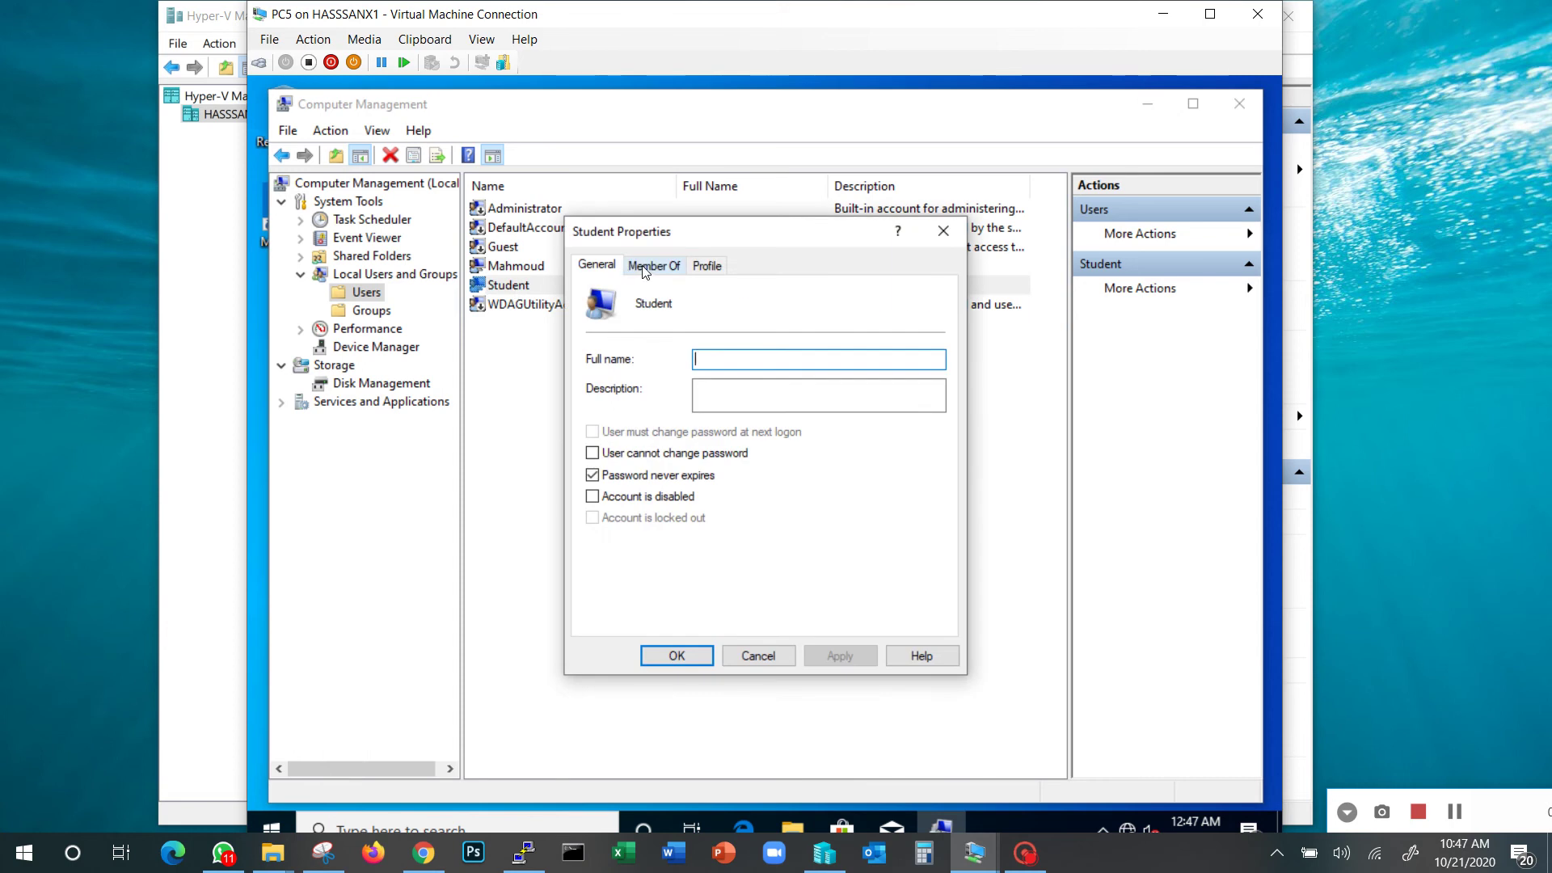
pyautogui.click(664, 267)
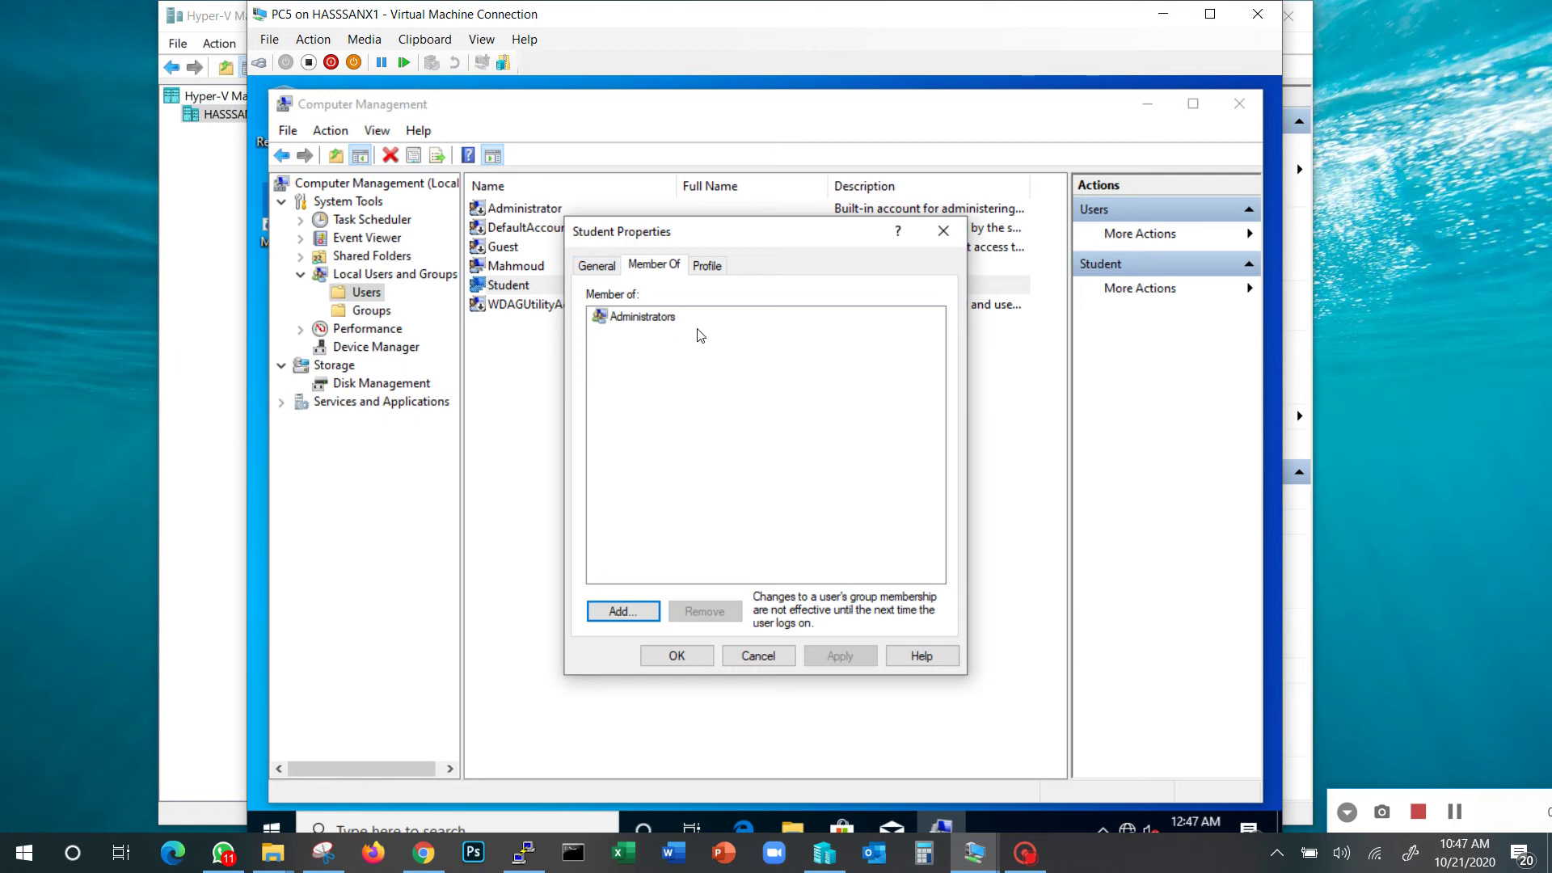
pyautogui.click(779, 661)
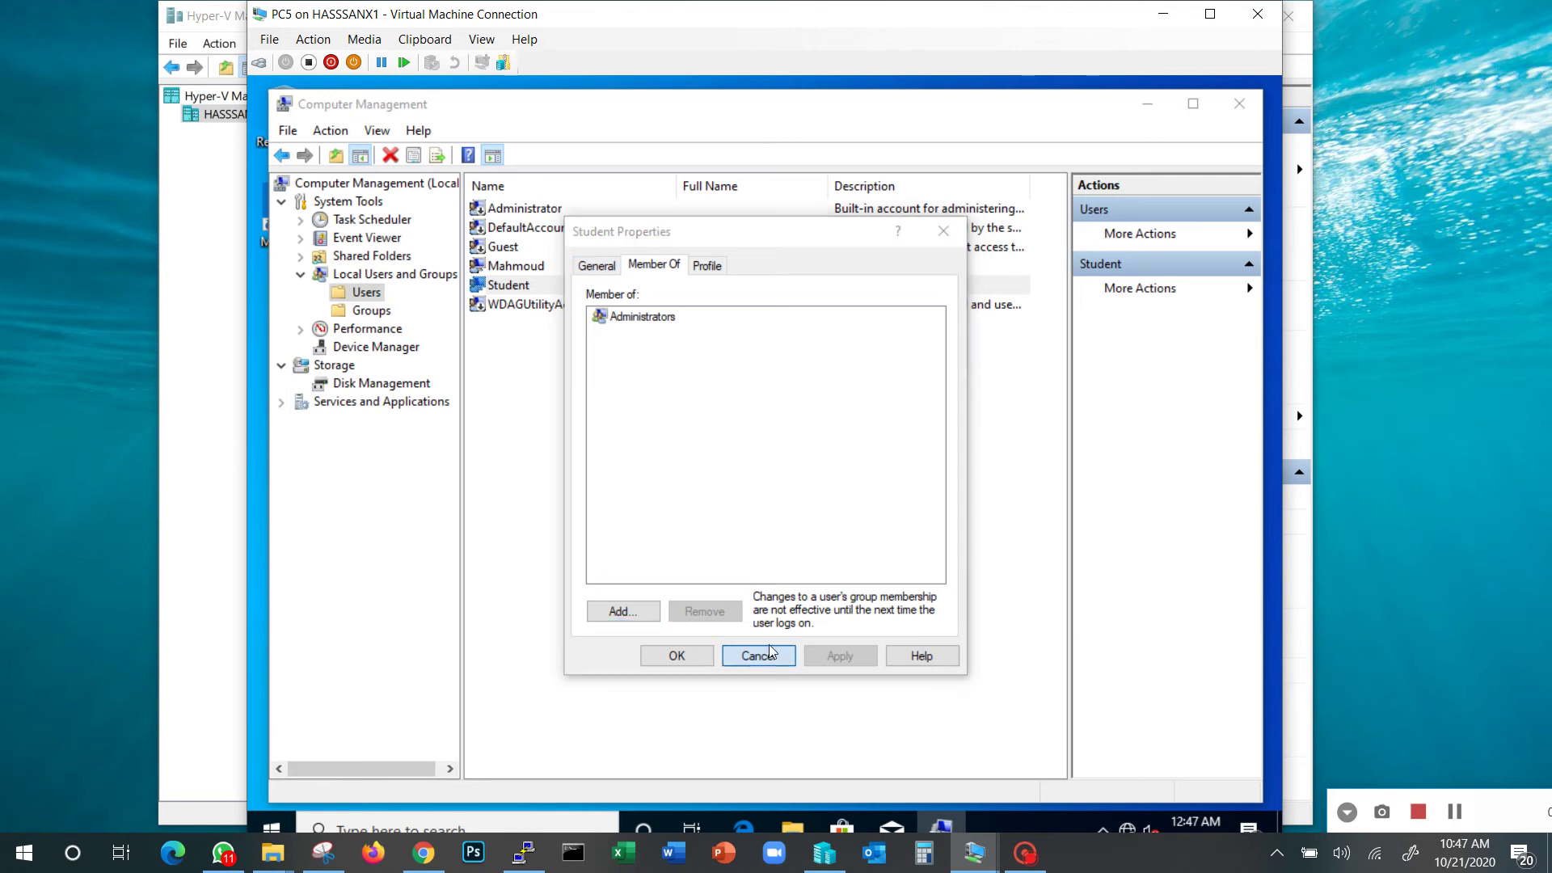
pyautogui.click(531, 268)
pyautogui.doubleClick(531, 268)
pyautogui.click(654, 265)
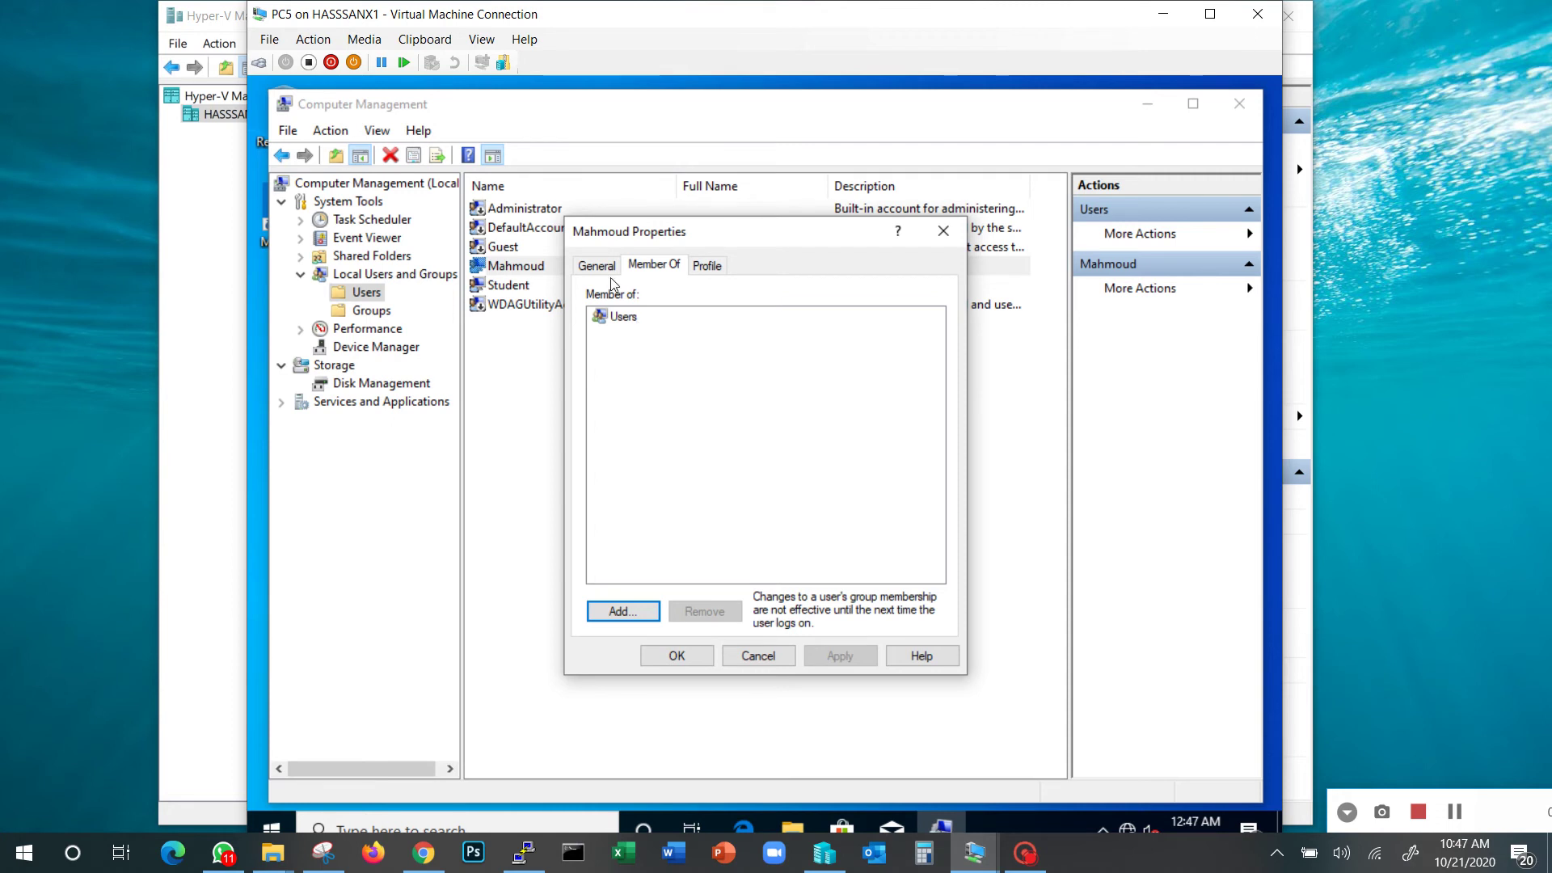
pyautogui.click(783, 657)
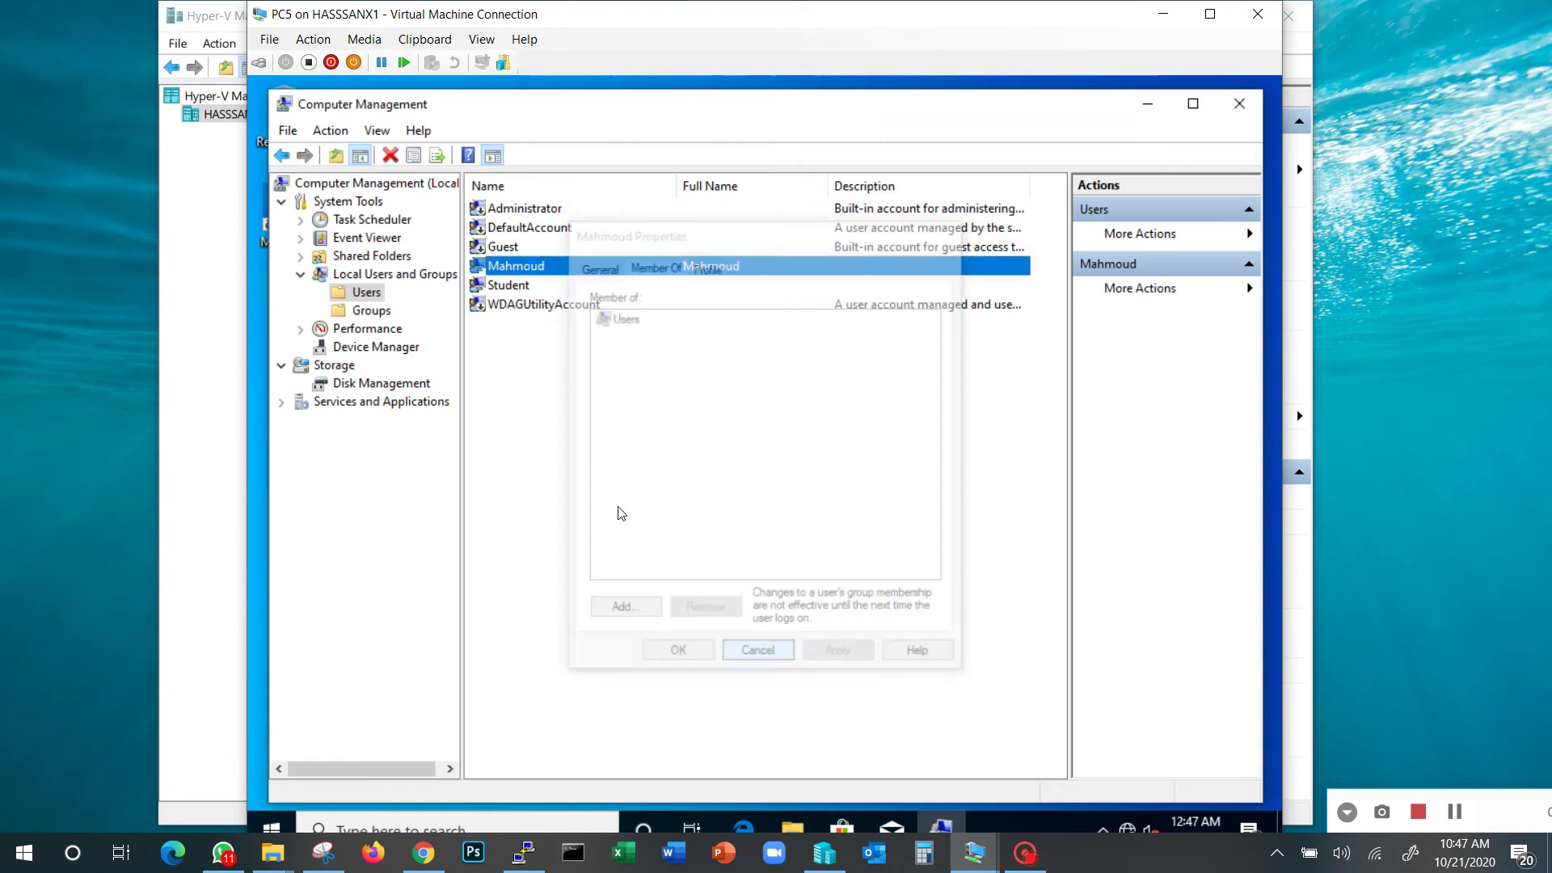
pyautogui.doubleClick(509, 285)
pyautogui.click(645, 265)
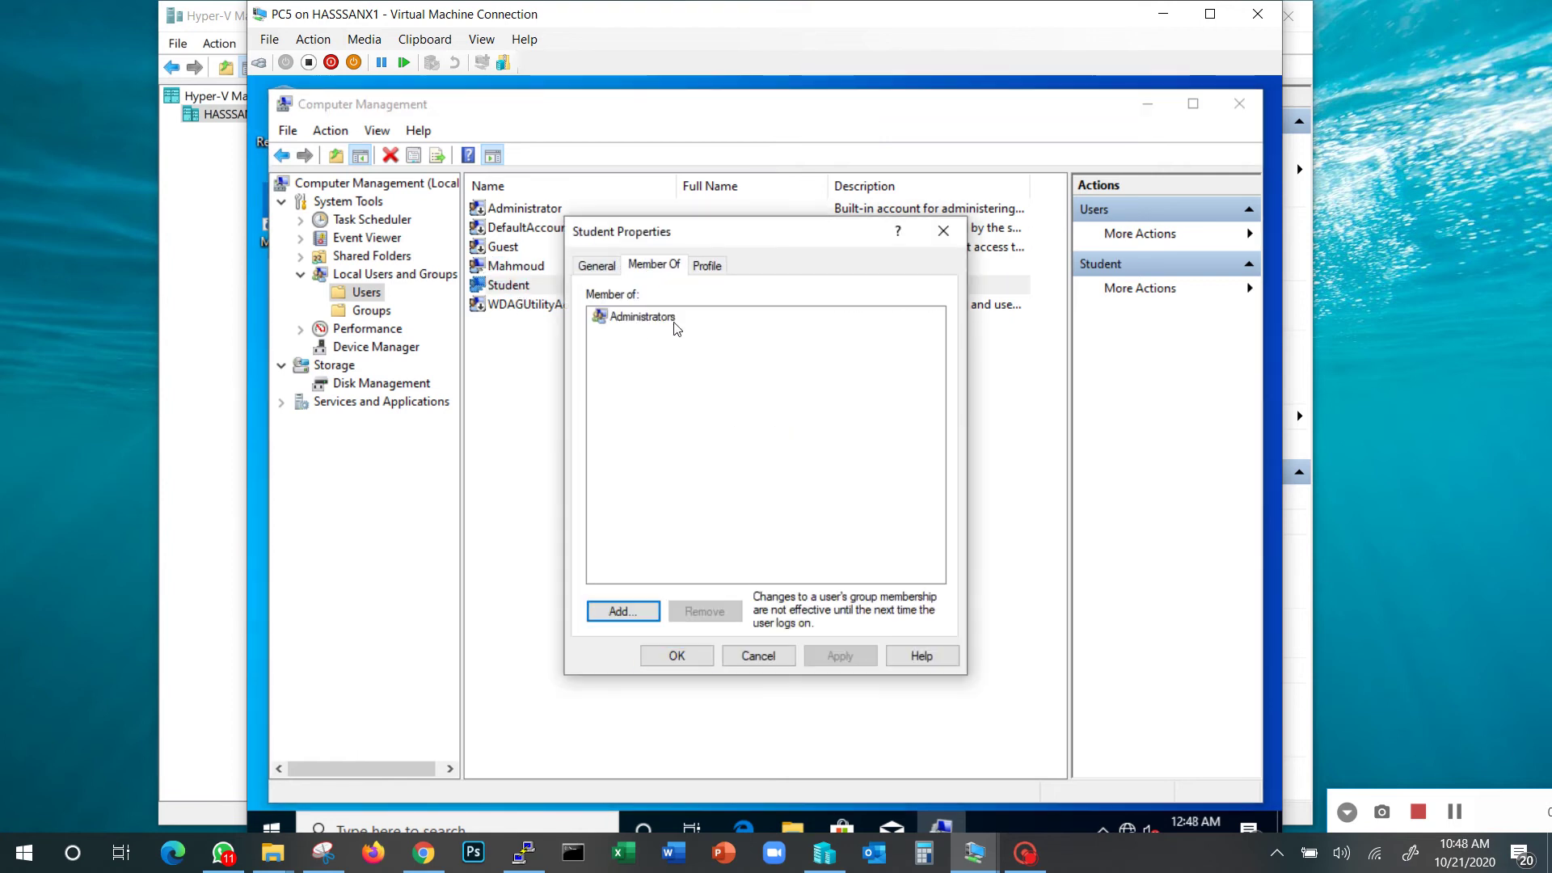
pyautogui.click(686, 657)
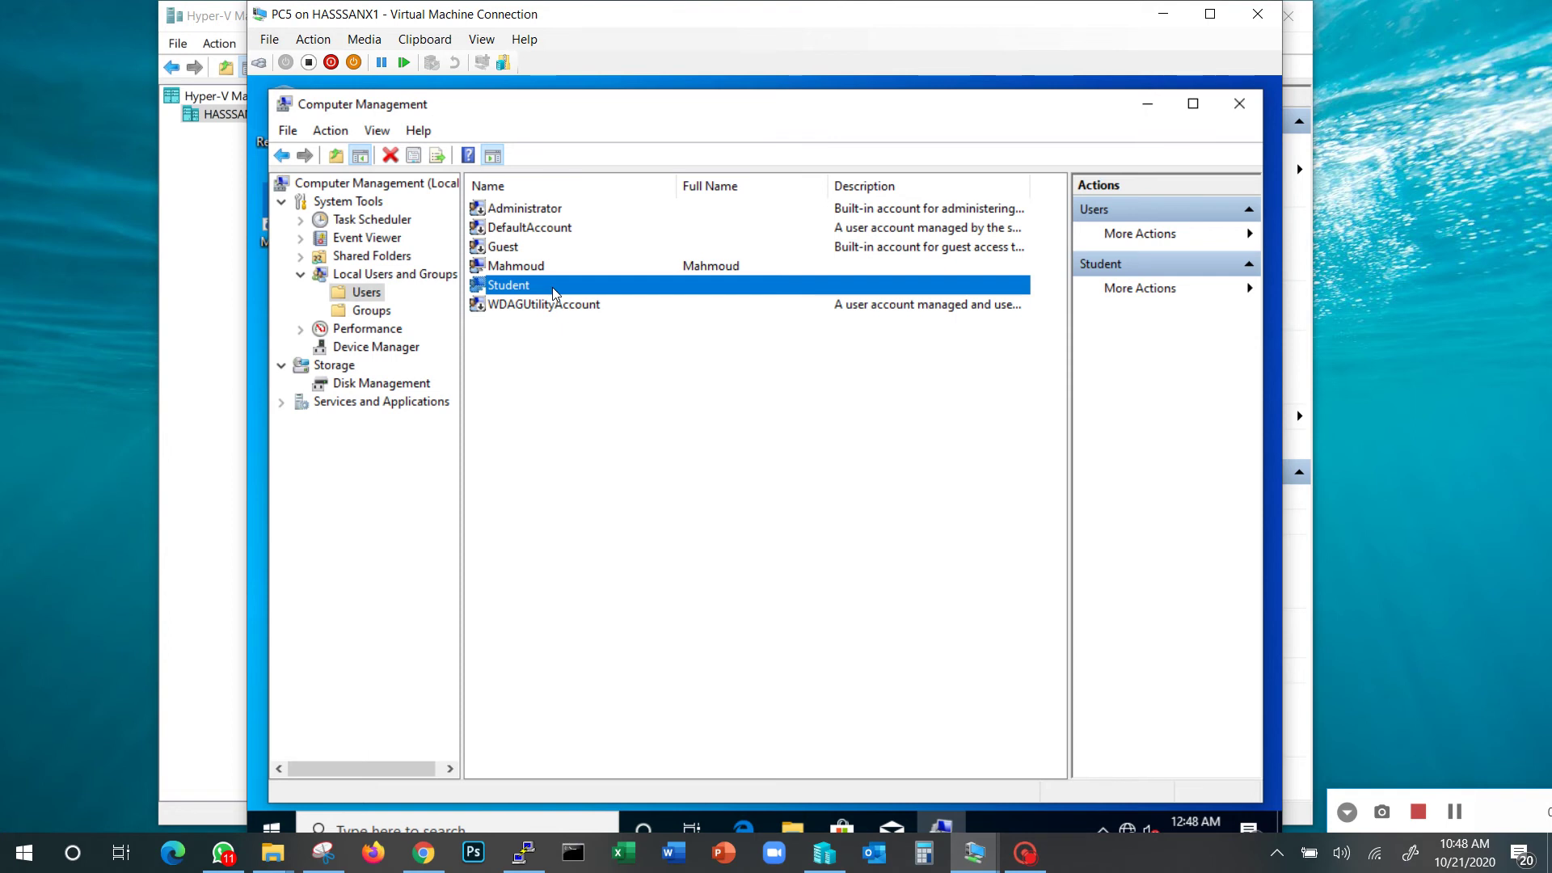
# Review the Administrators and Users groups under Groups, then close Computer Management
pyautogui.click(372, 312)
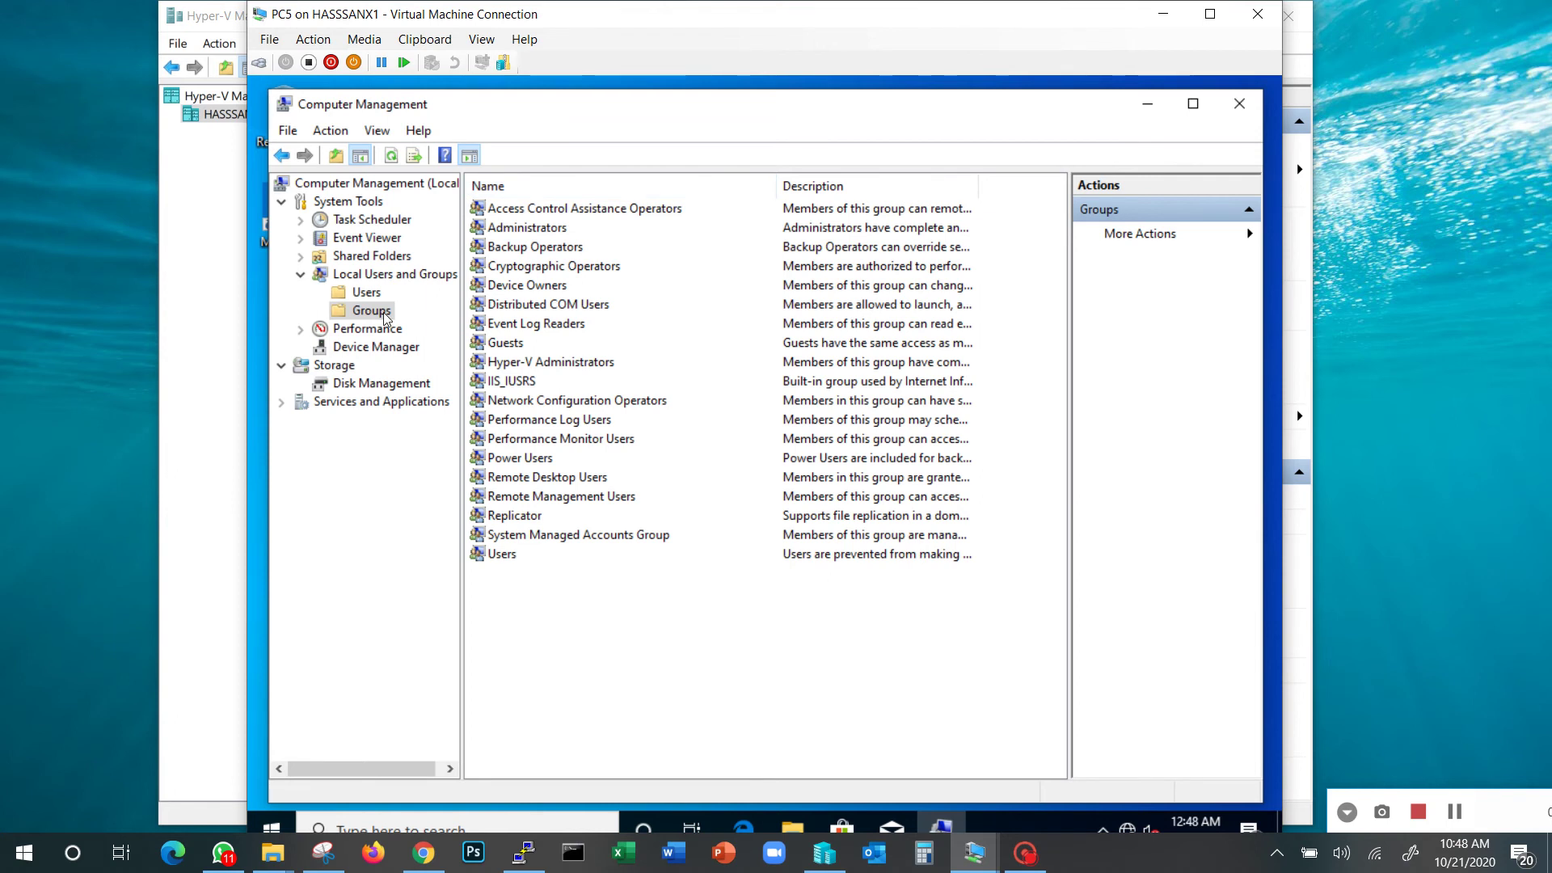
pyautogui.click(496, 232)
pyautogui.click(496, 232)
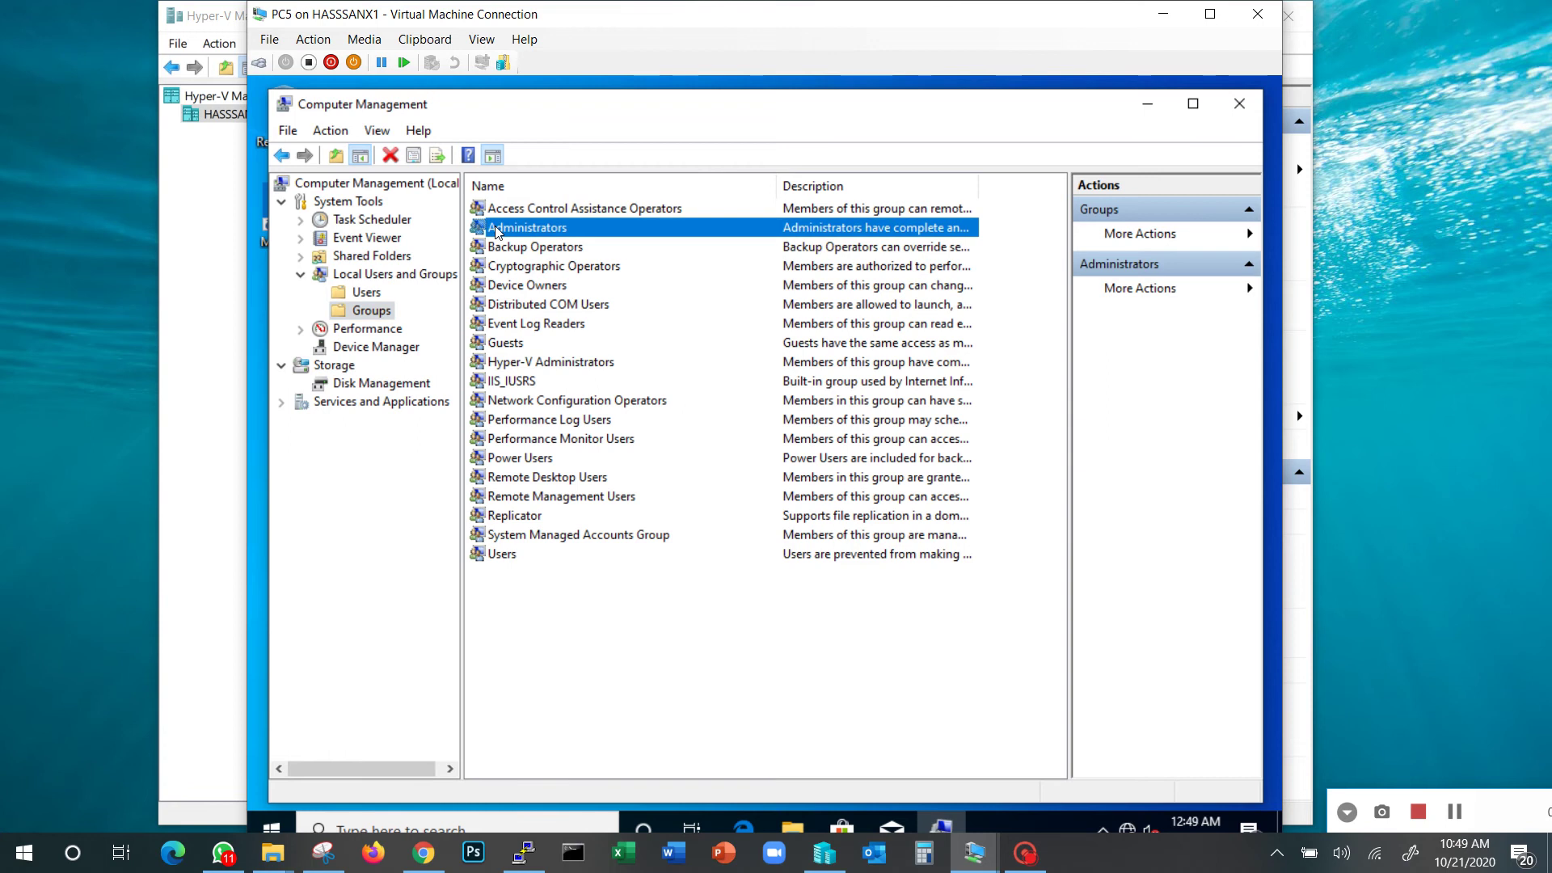
pyautogui.click(502, 557)
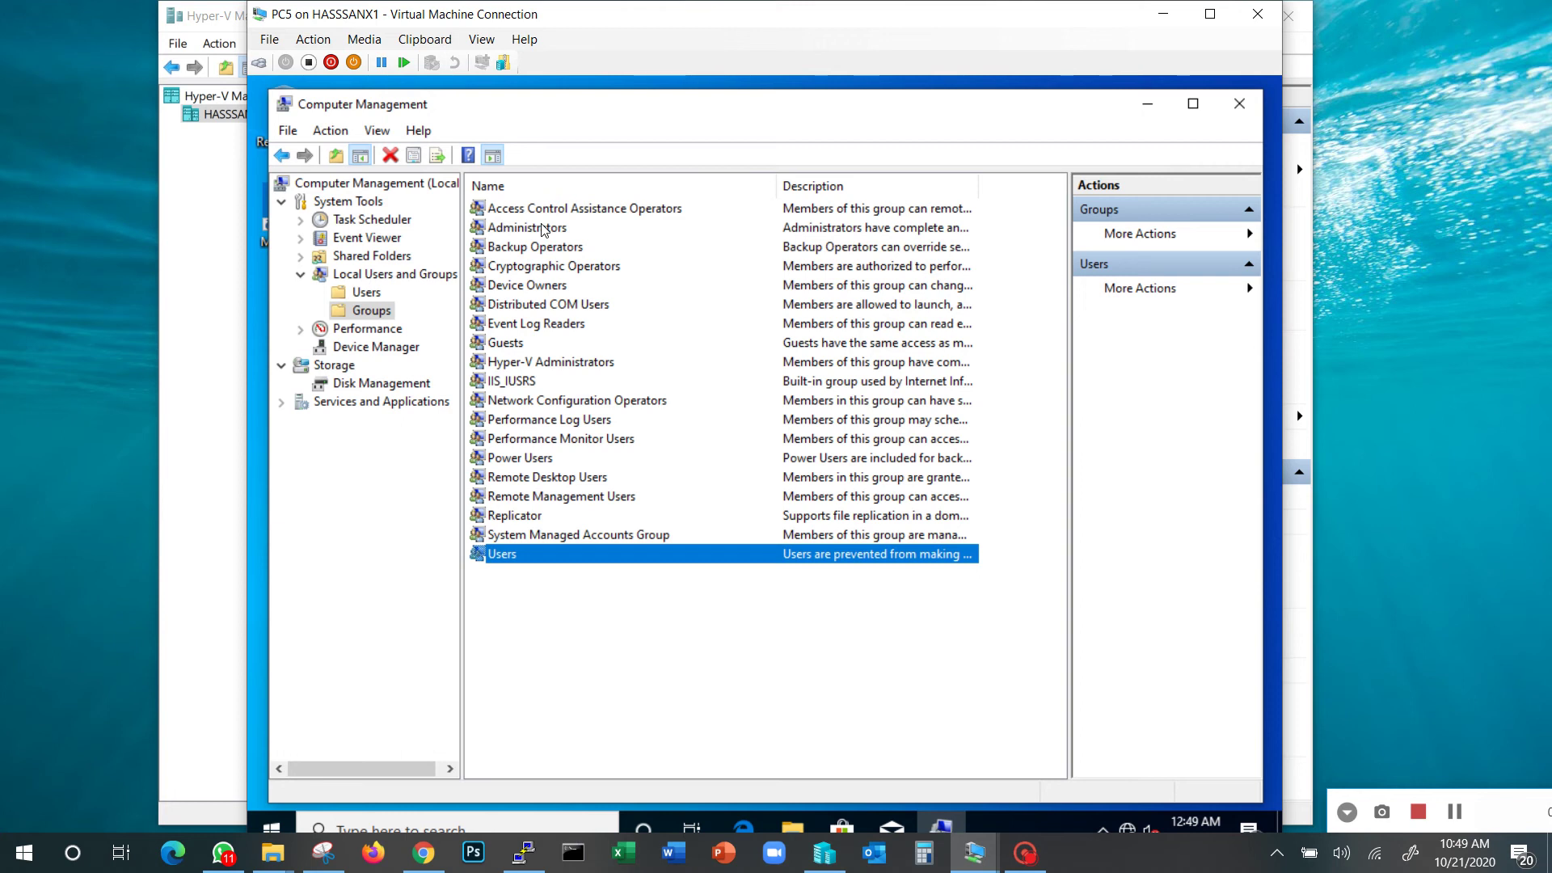
pyautogui.click(1239, 104)
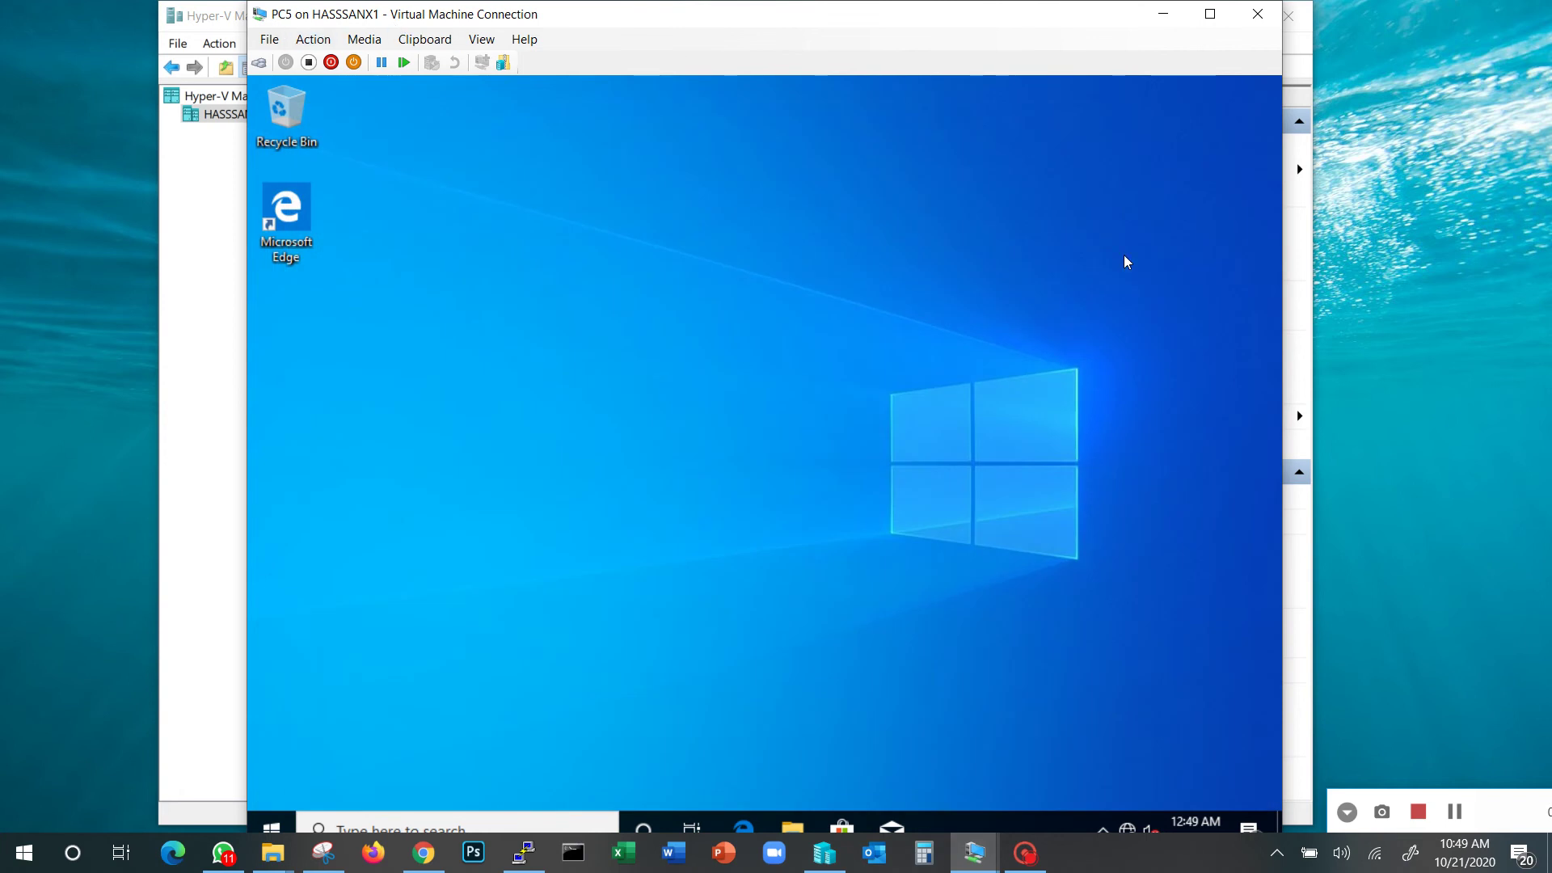
# Connect to PC1-New, sign in with the account password, and start File Explorer
pyautogui.click(1454, 811)
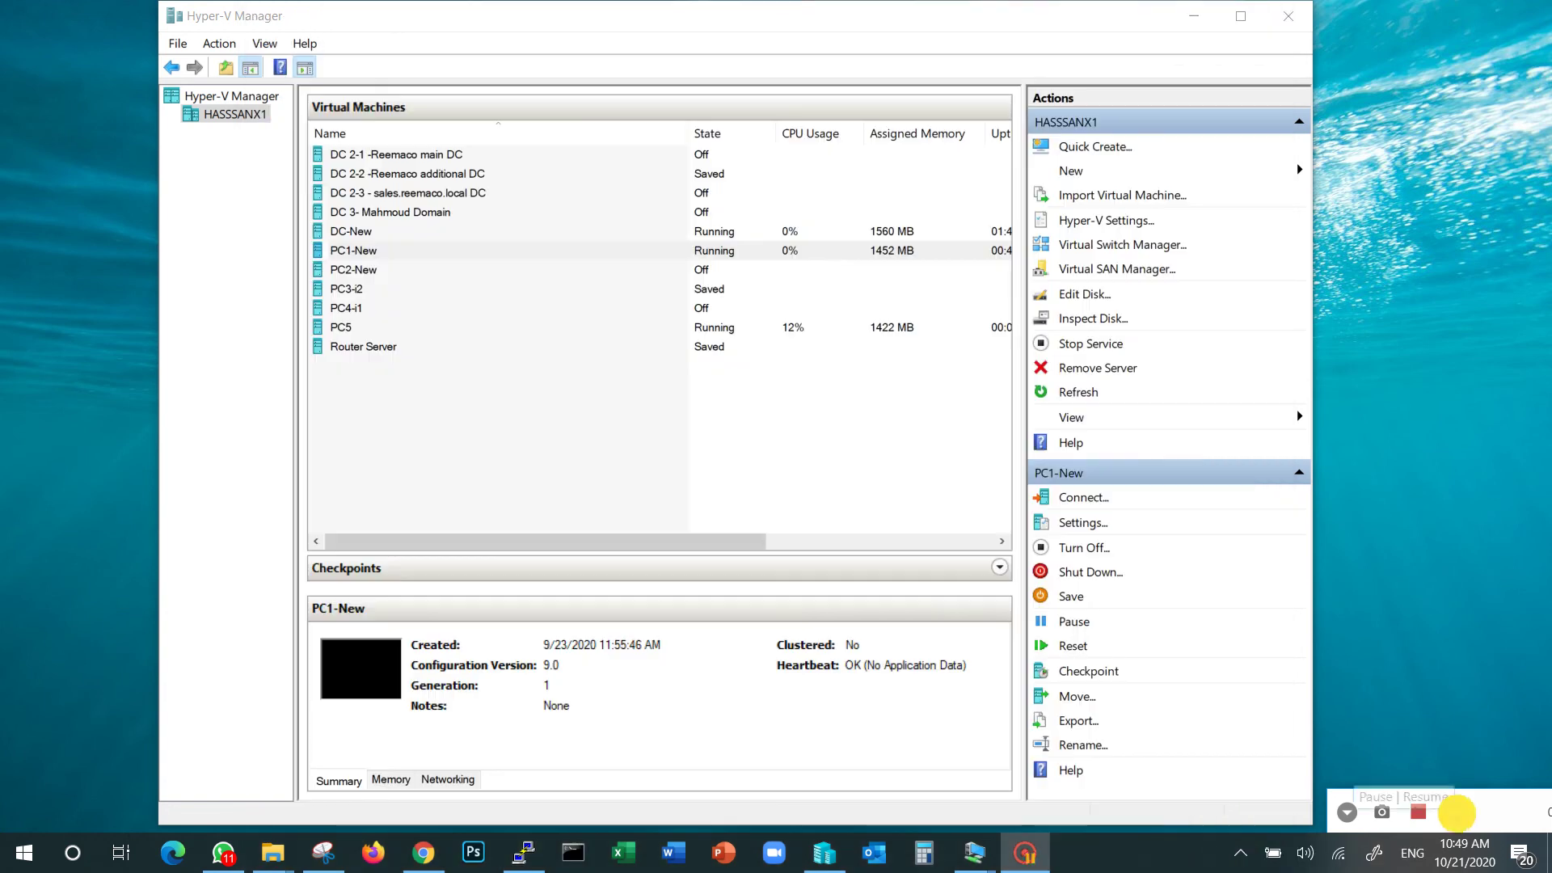
pyautogui.doubleClick(351, 250)
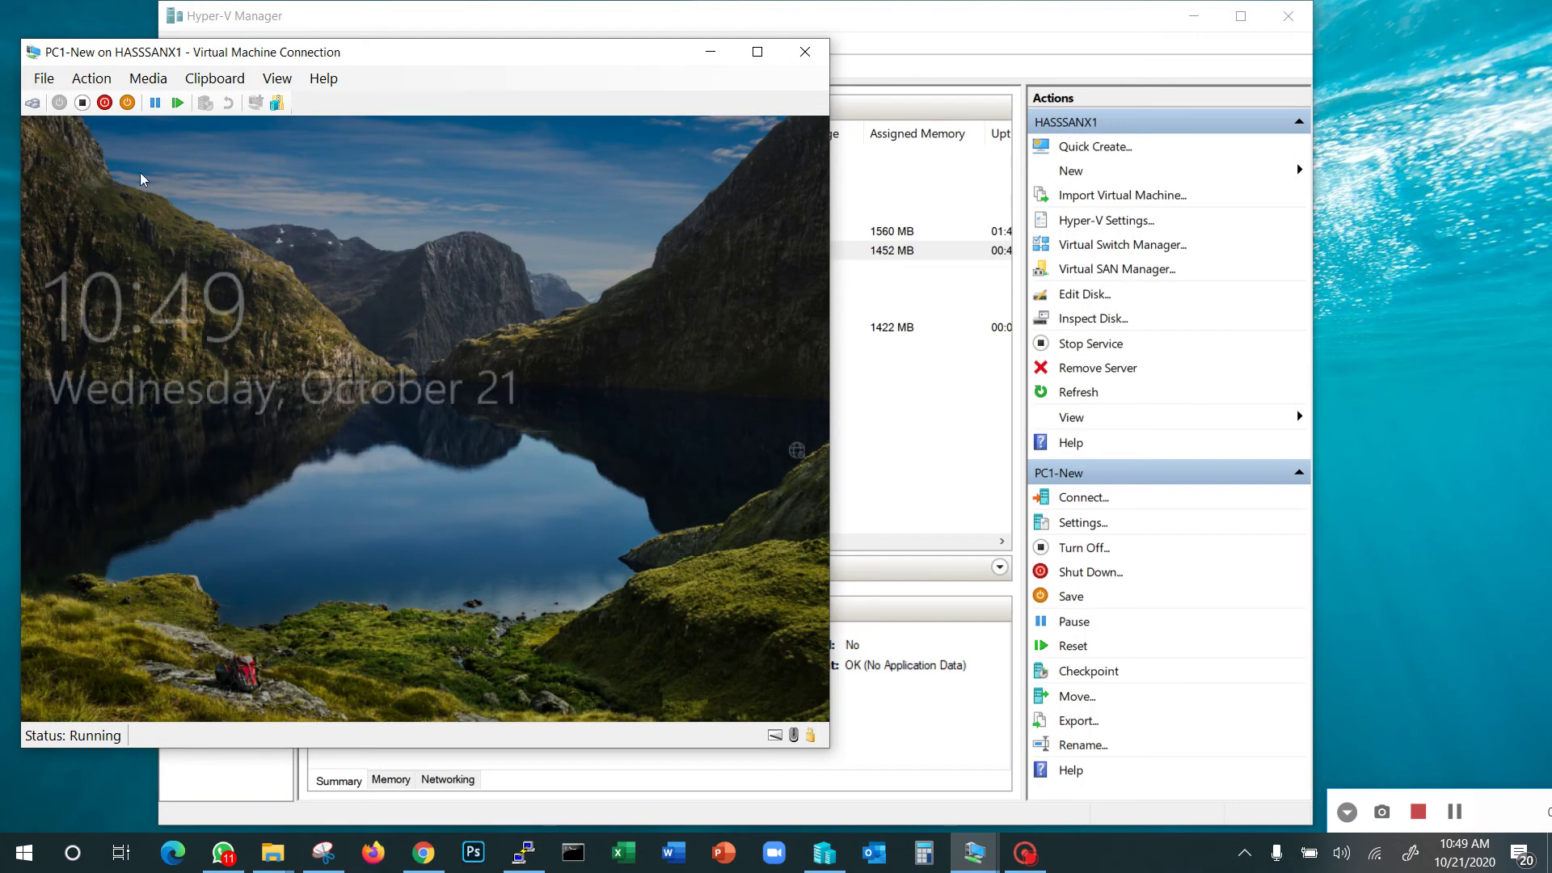
pyautogui.click(139, 172)
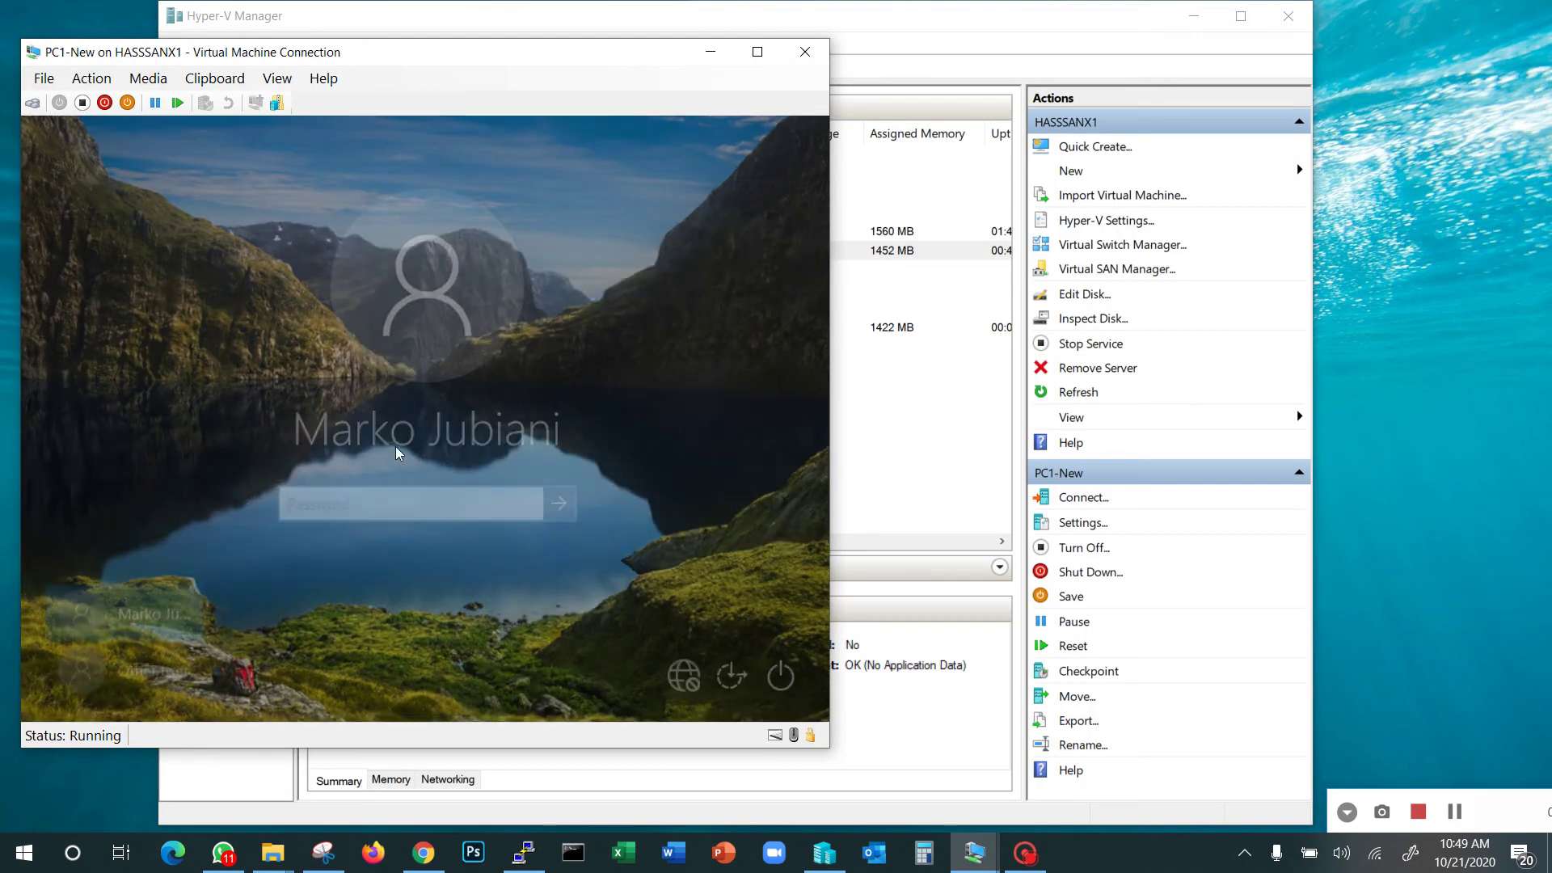
pyautogui.write('*********')
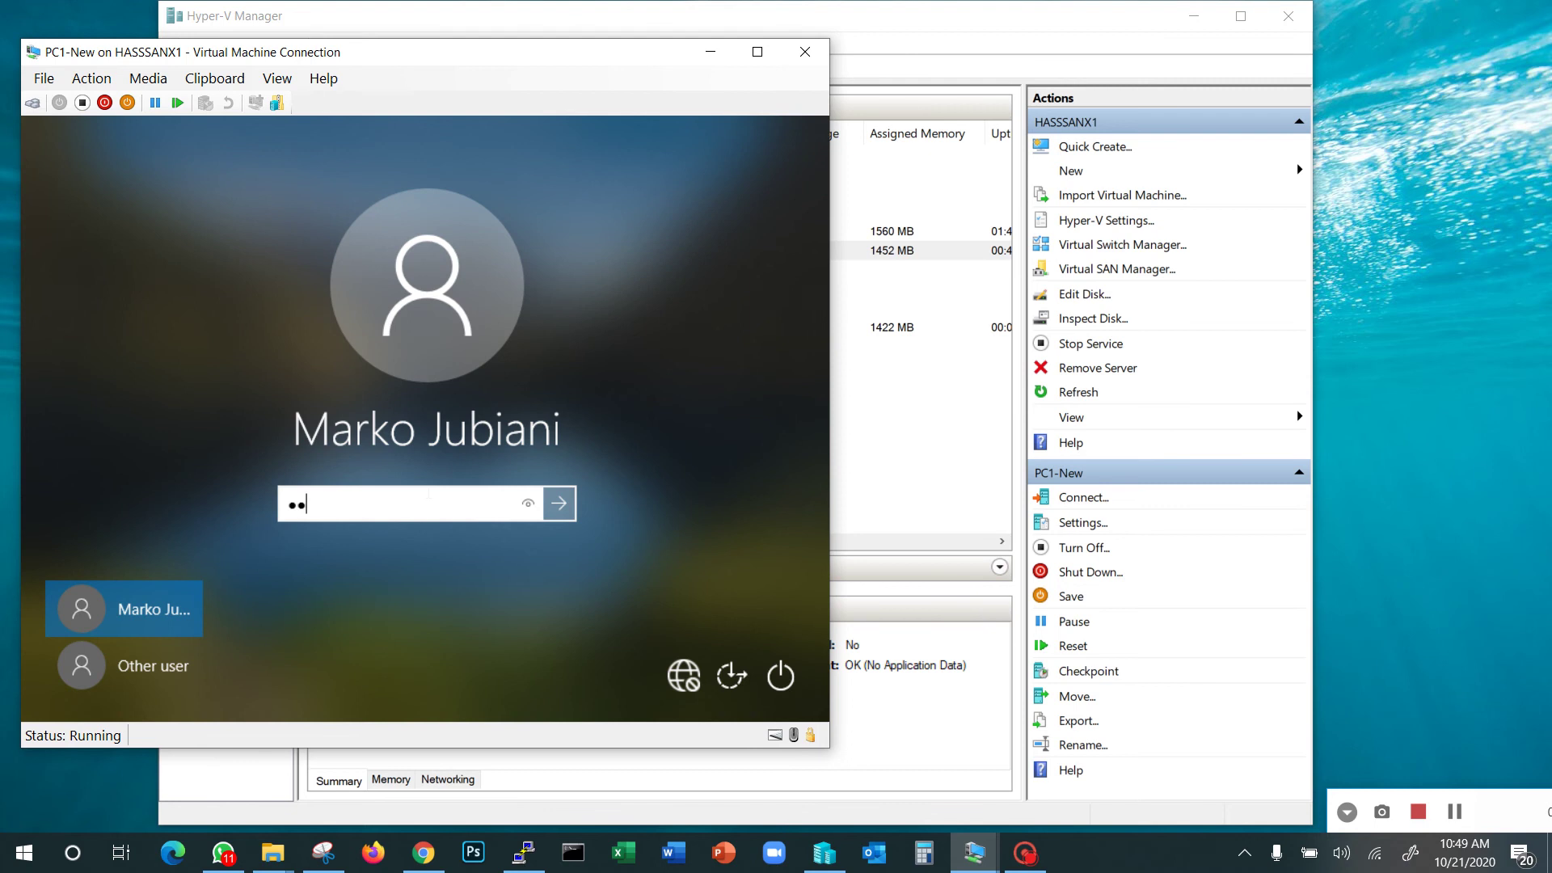
pyautogui.press('Return')
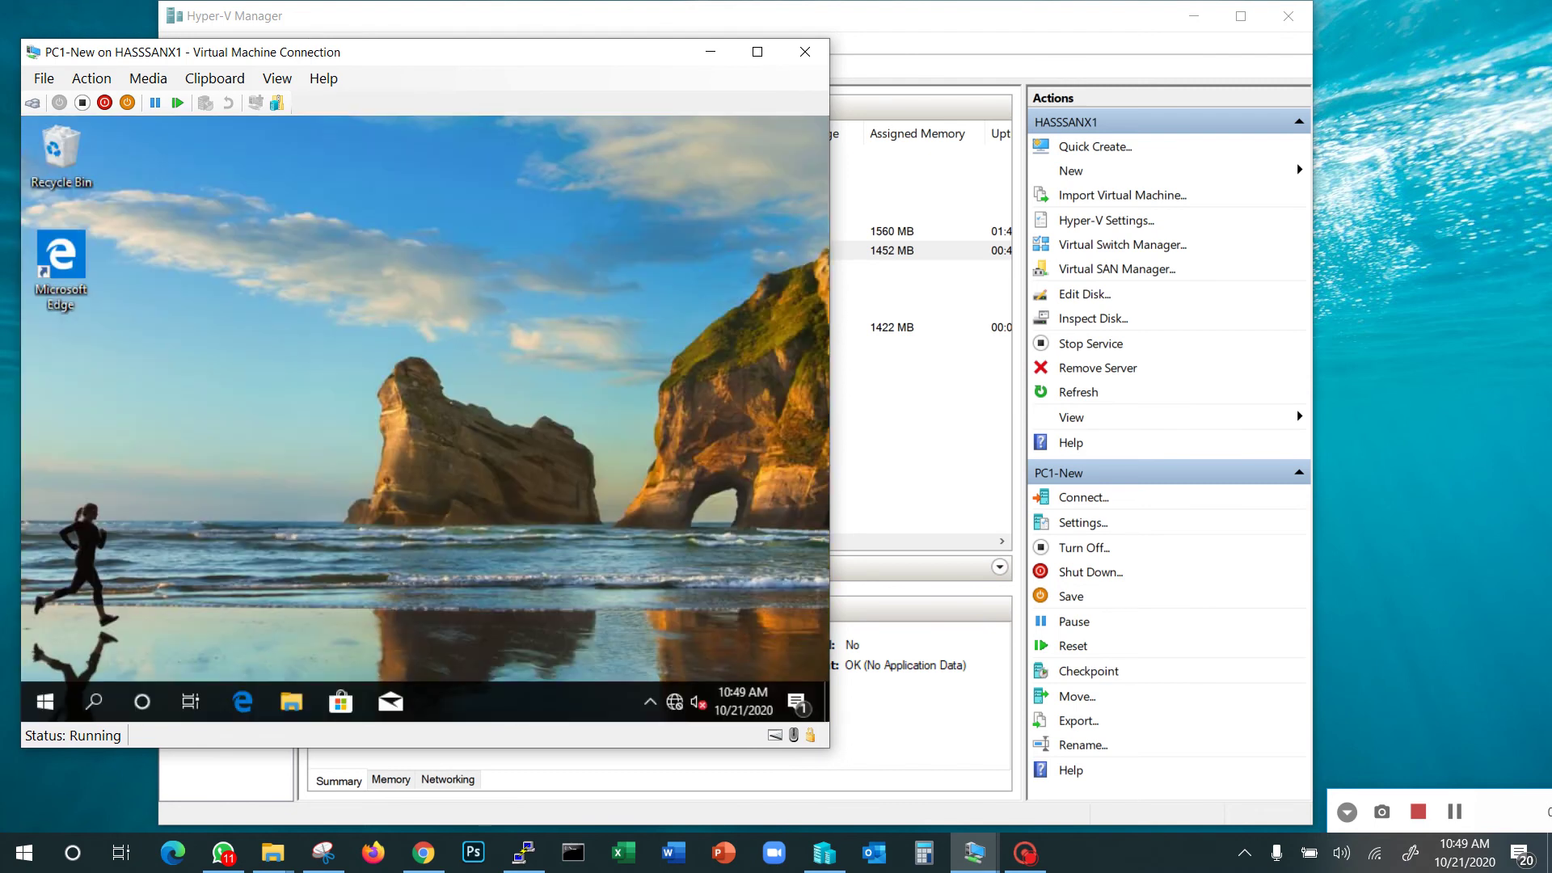
pyautogui.click(291, 709)
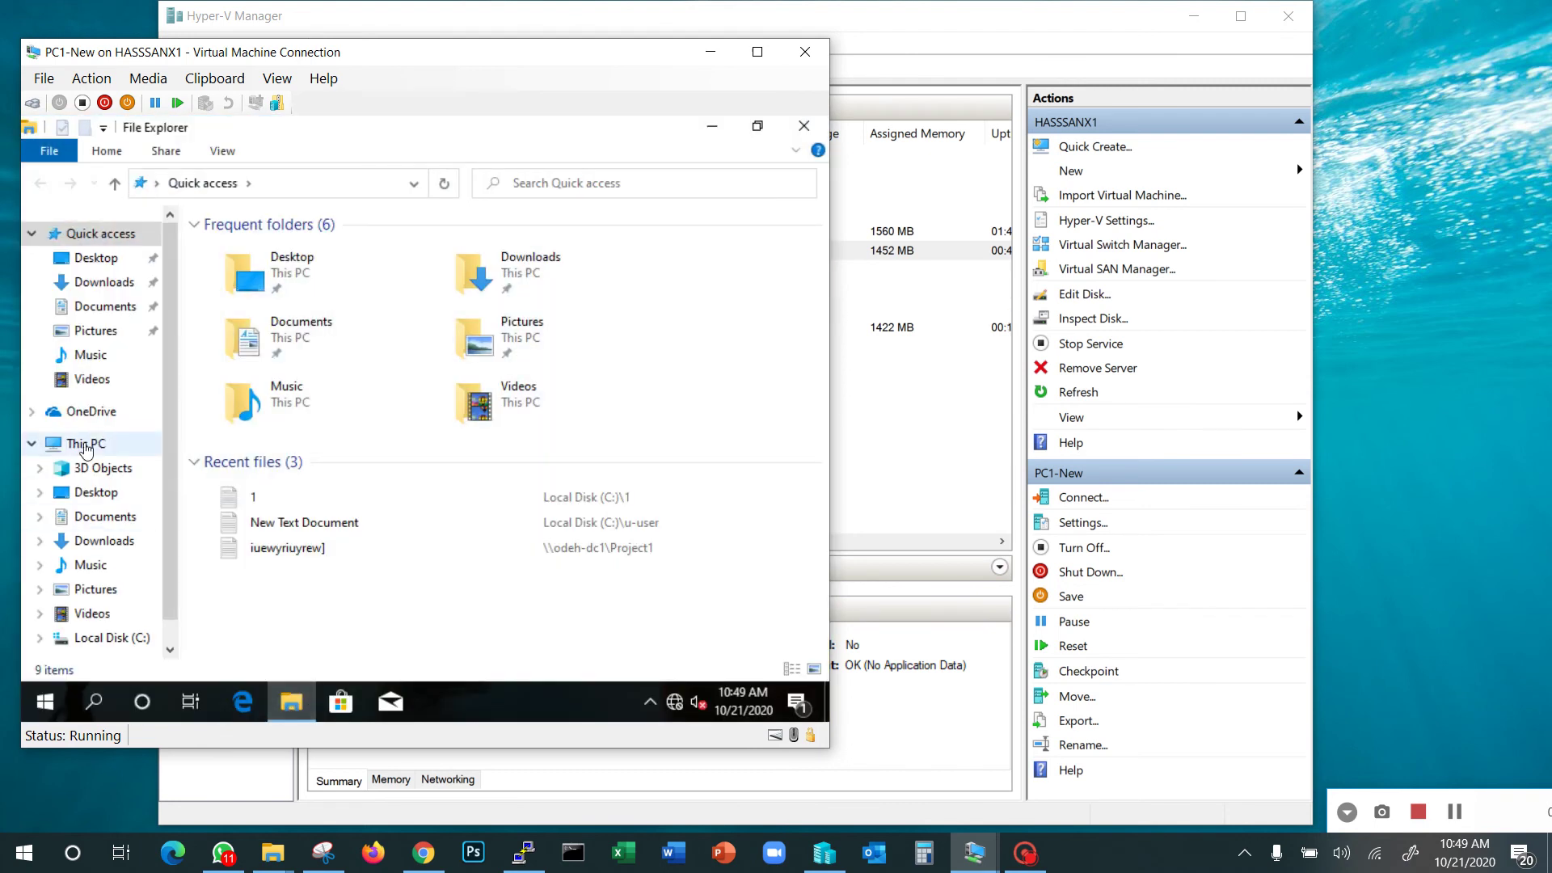
# Confirm This PC's System properties show the odeh.local domain, then open Computer Management
pyautogui.rightClick(84, 444)
pyautogui.click(192, 435)
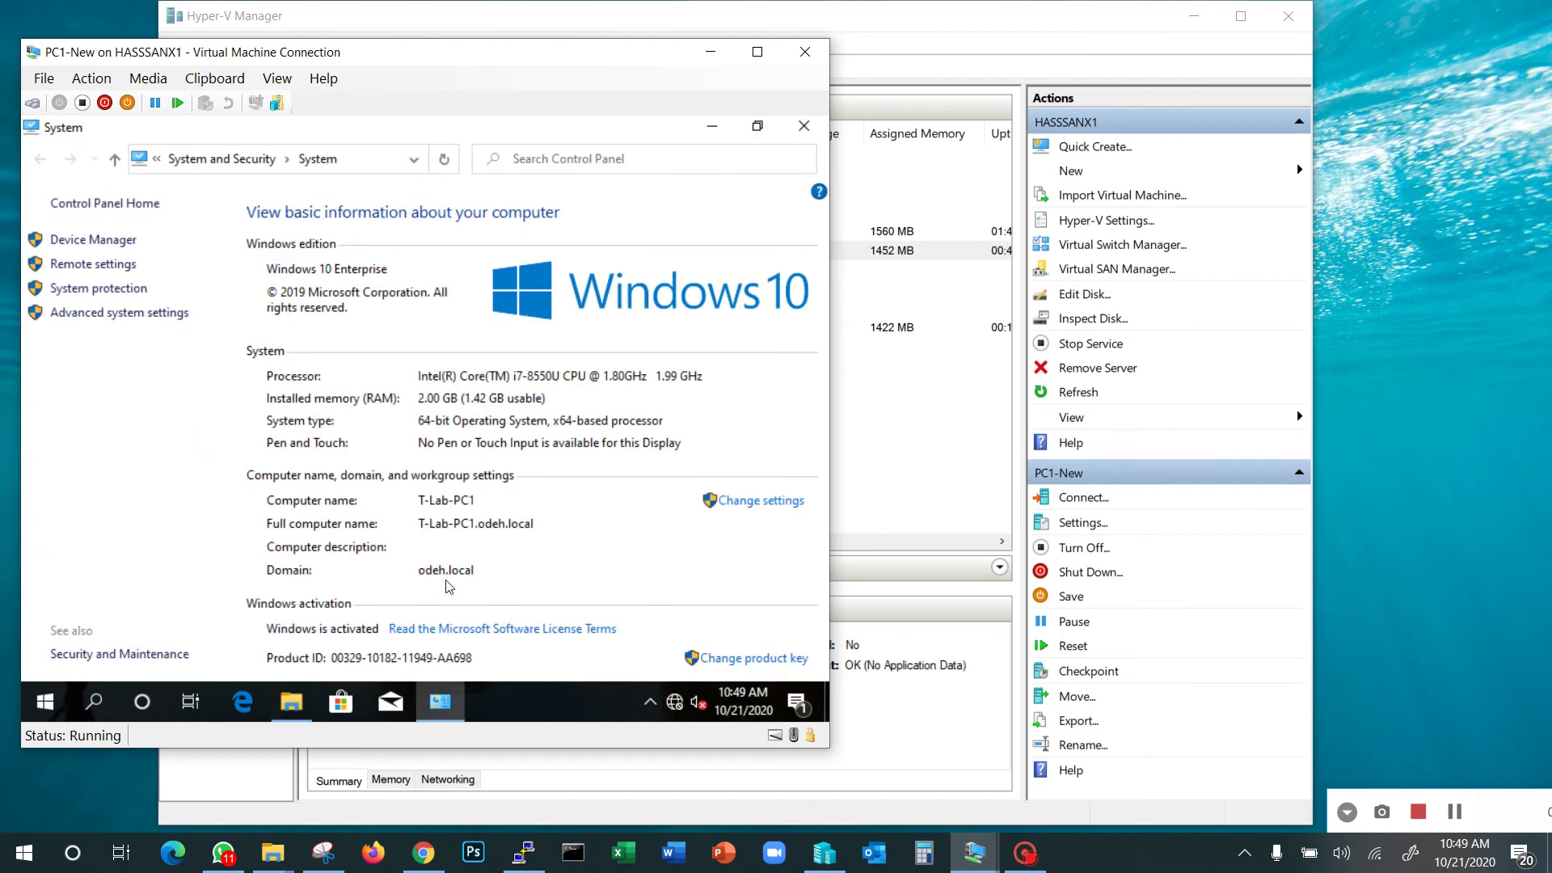
pyautogui.click(804, 126)
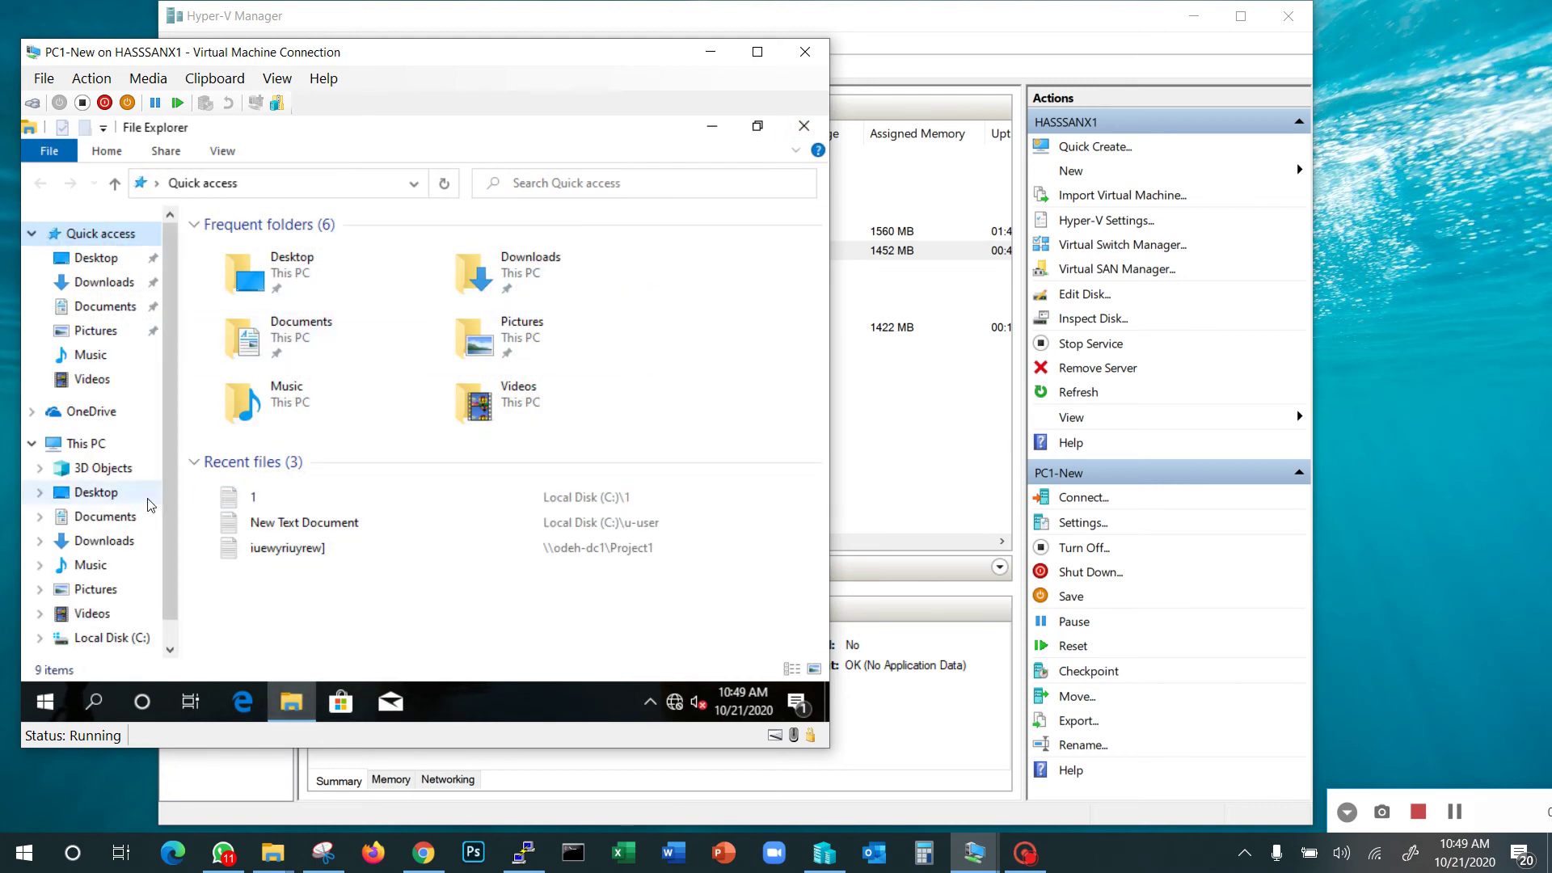
pyautogui.rightClick(81, 449)
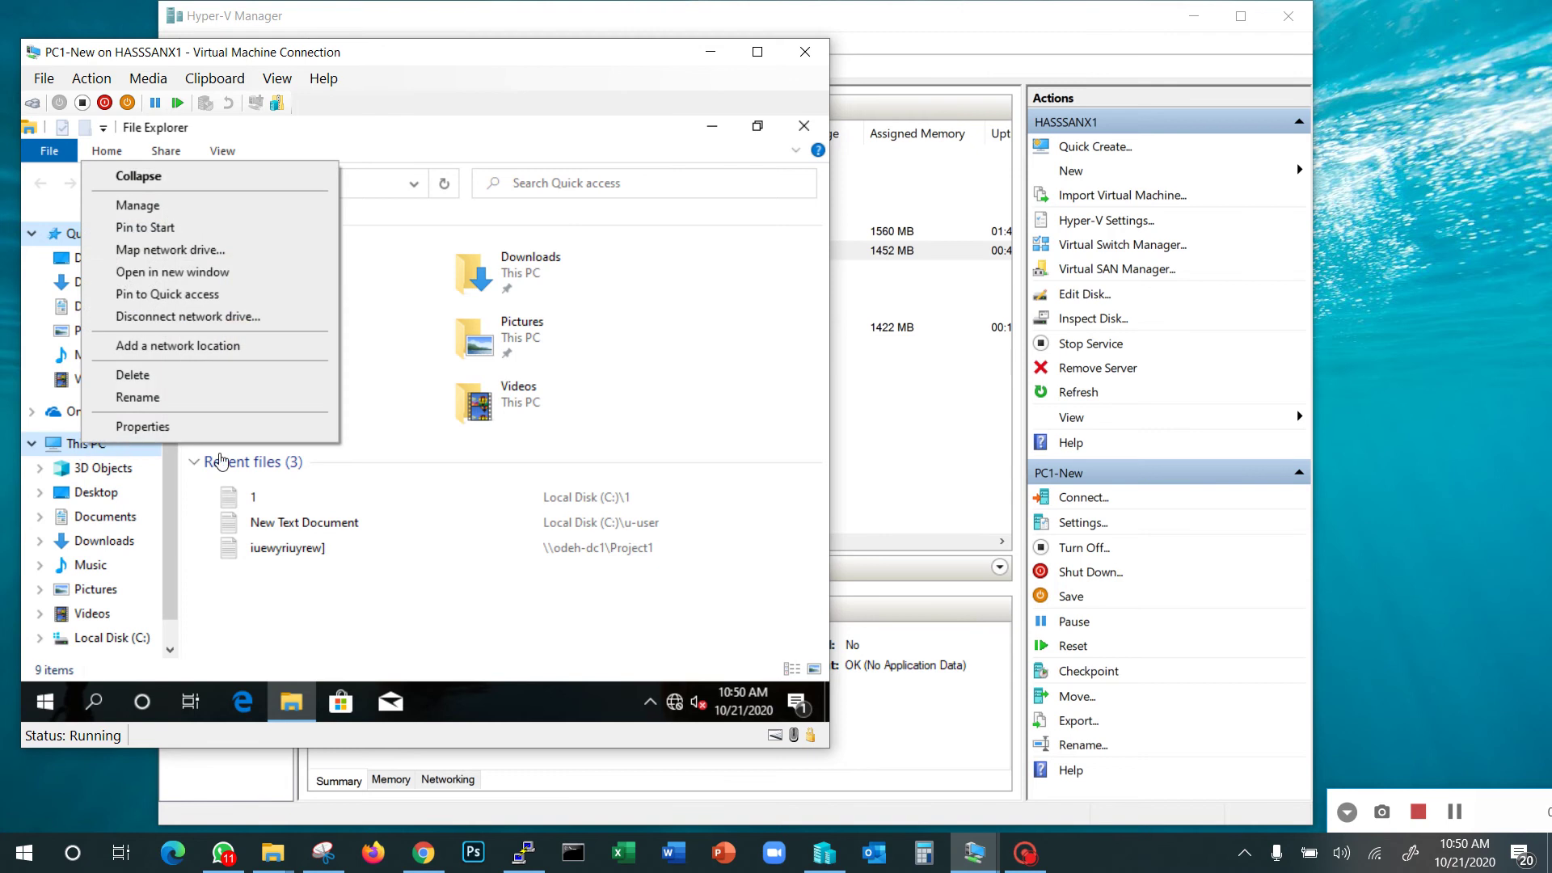
pyautogui.click(181, 208)
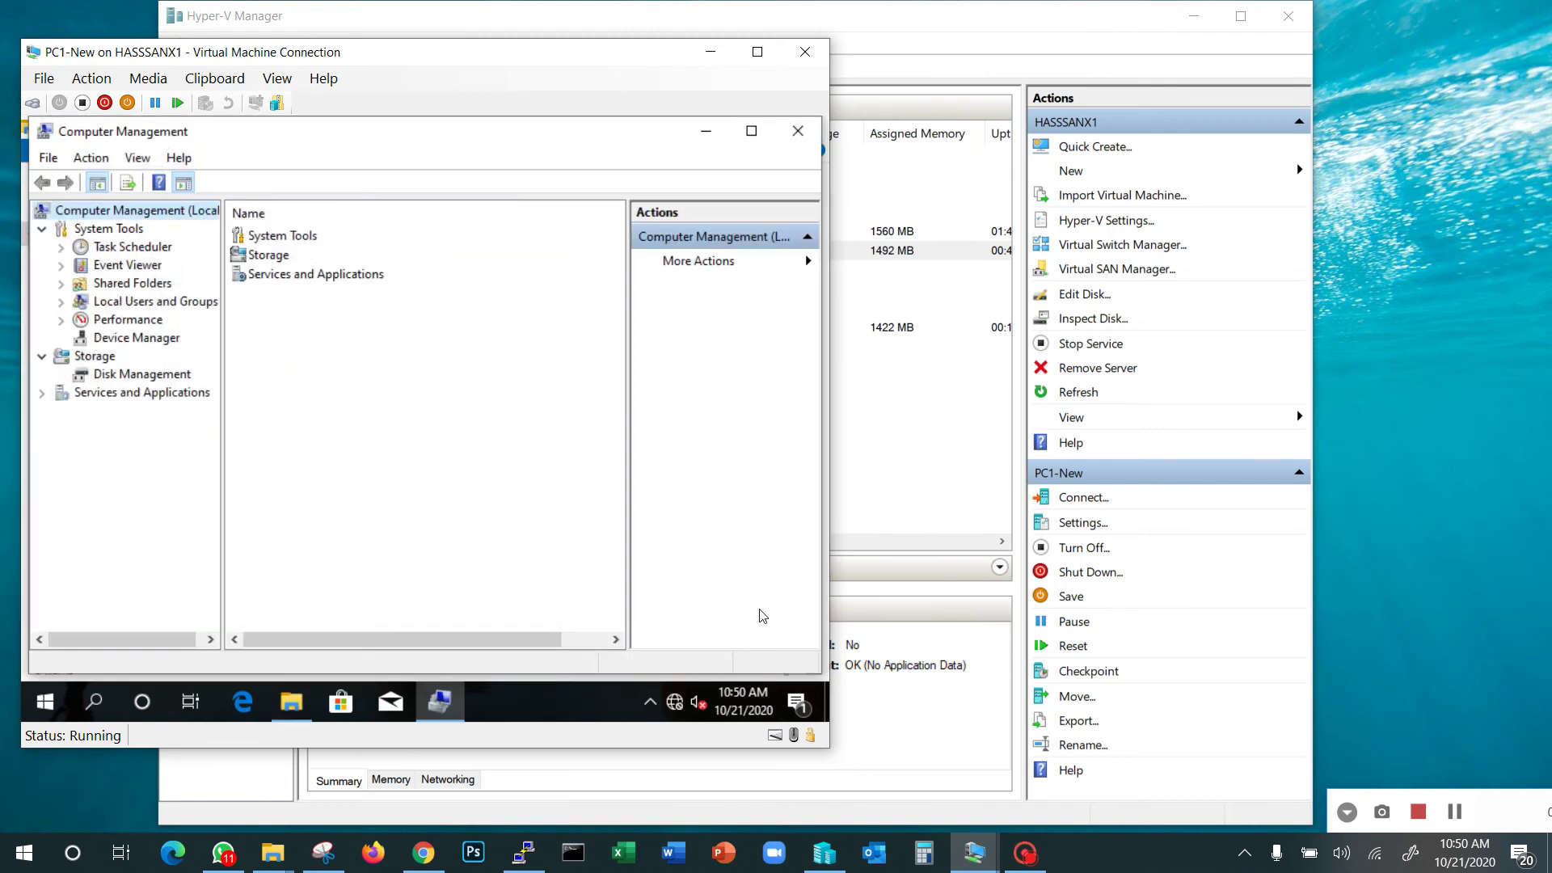
# Enlarge the VM display to 150% and move the connection window up and right
pyautogui.click(277, 78)
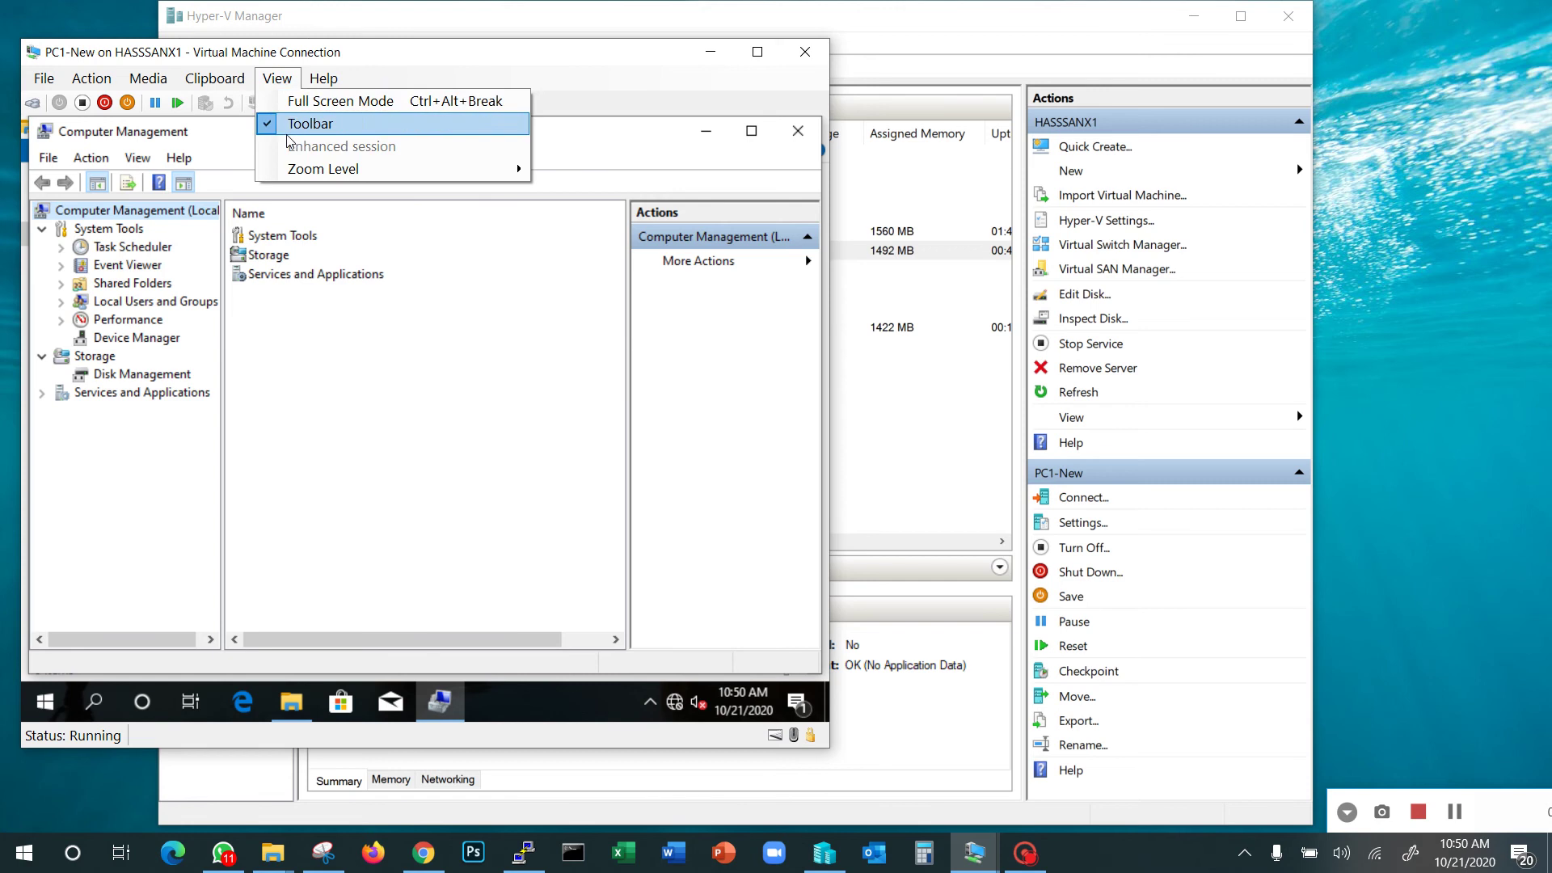
pyautogui.moveTo(342, 171)
pyautogui.click(588, 307)
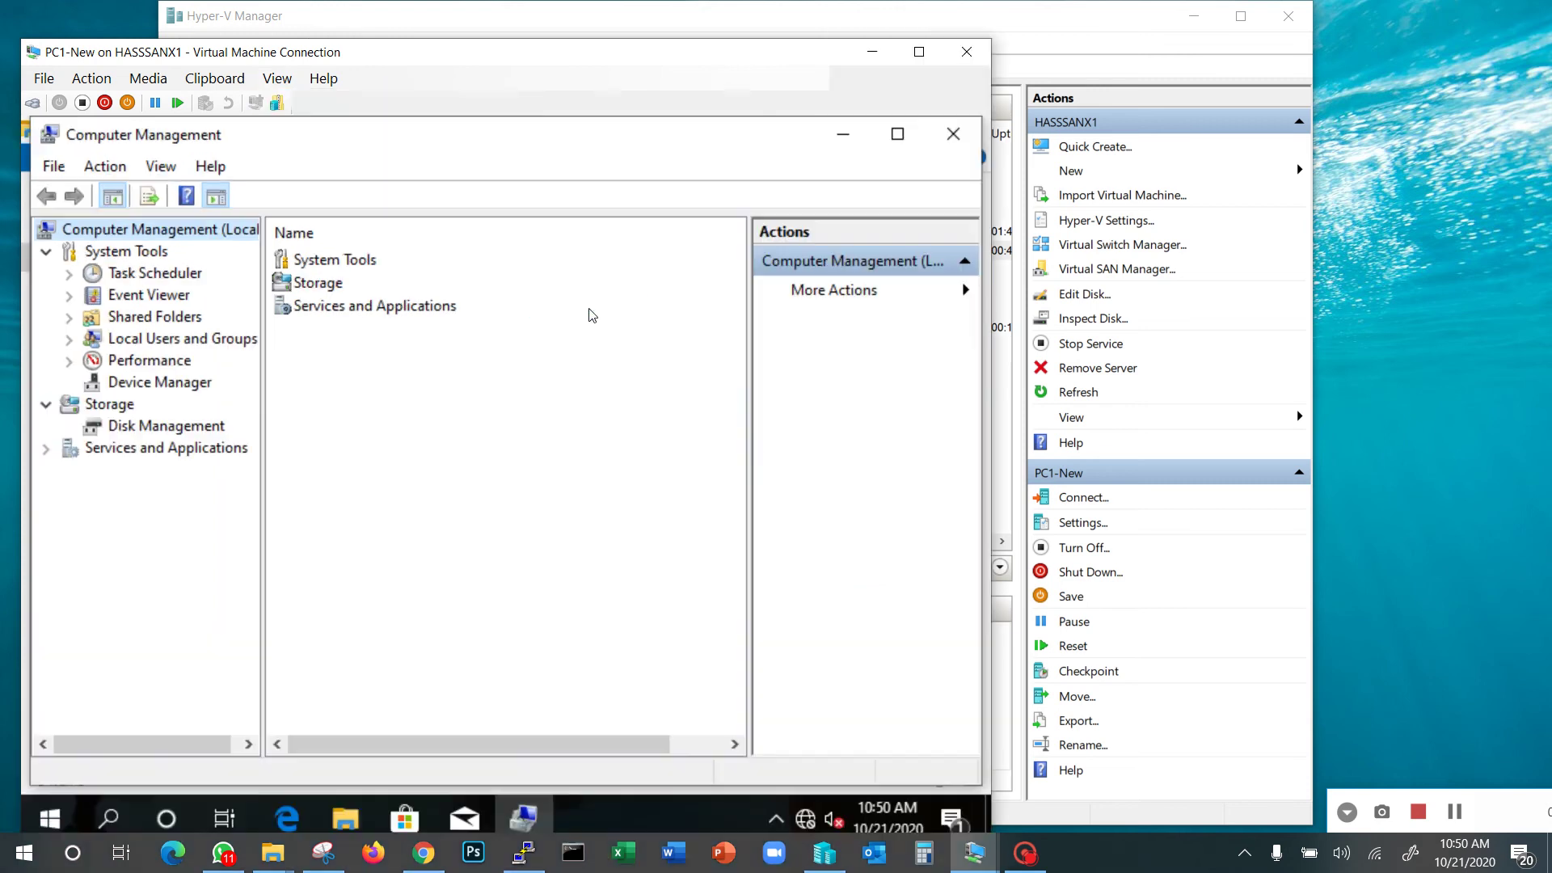
pyautogui.moveTo(661, 61); pyautogui.dragTo(961, 24)
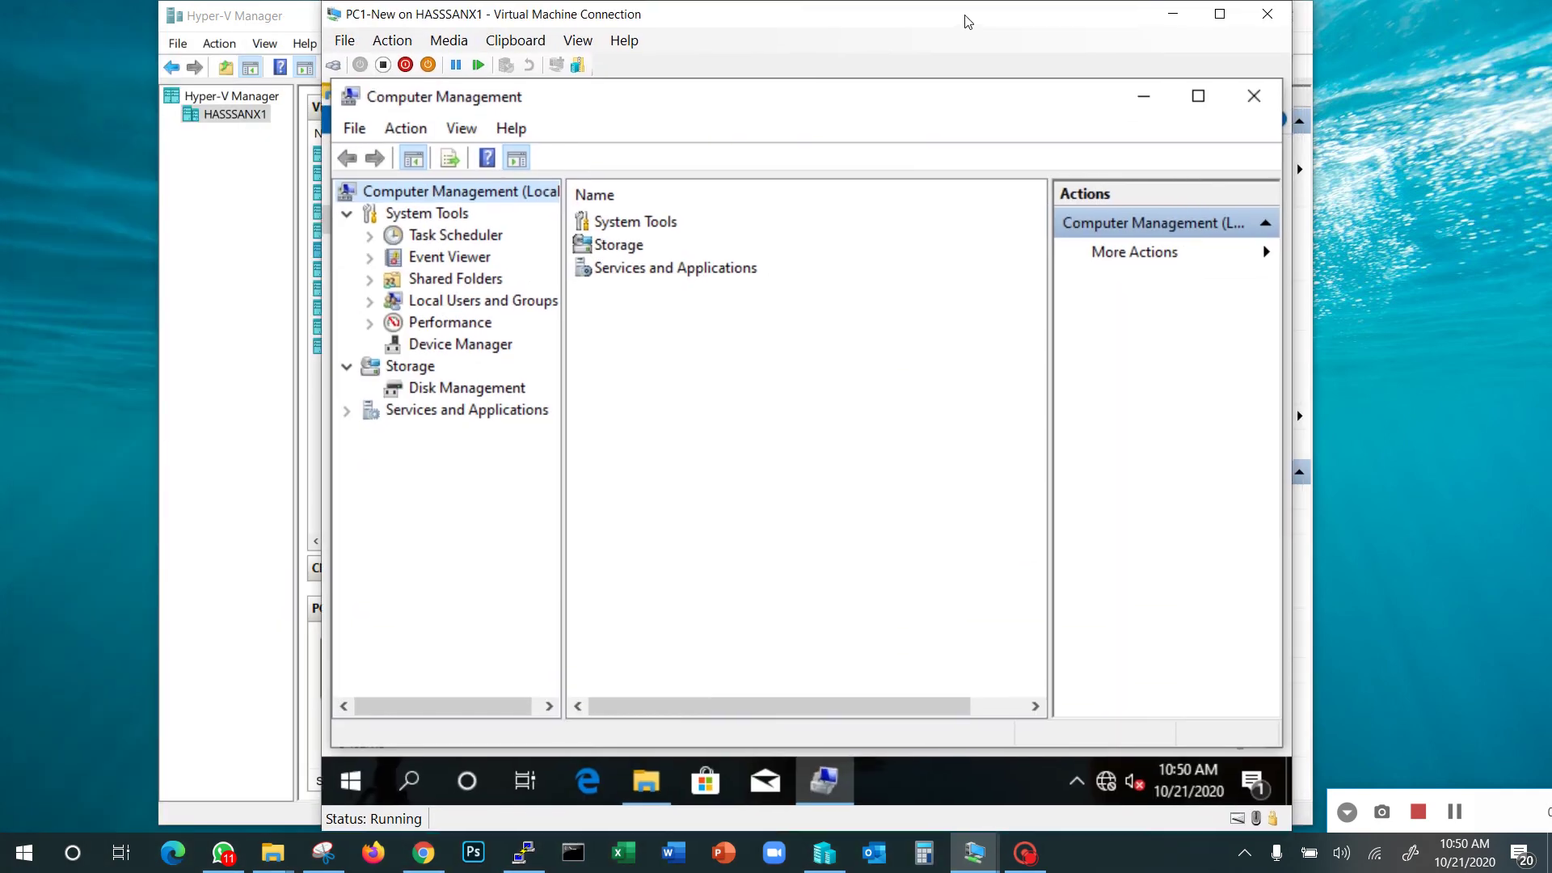
# Select Local Users and Groups, widen the tree pane, and choose the Users folder
pyautogui.click(426, 305)
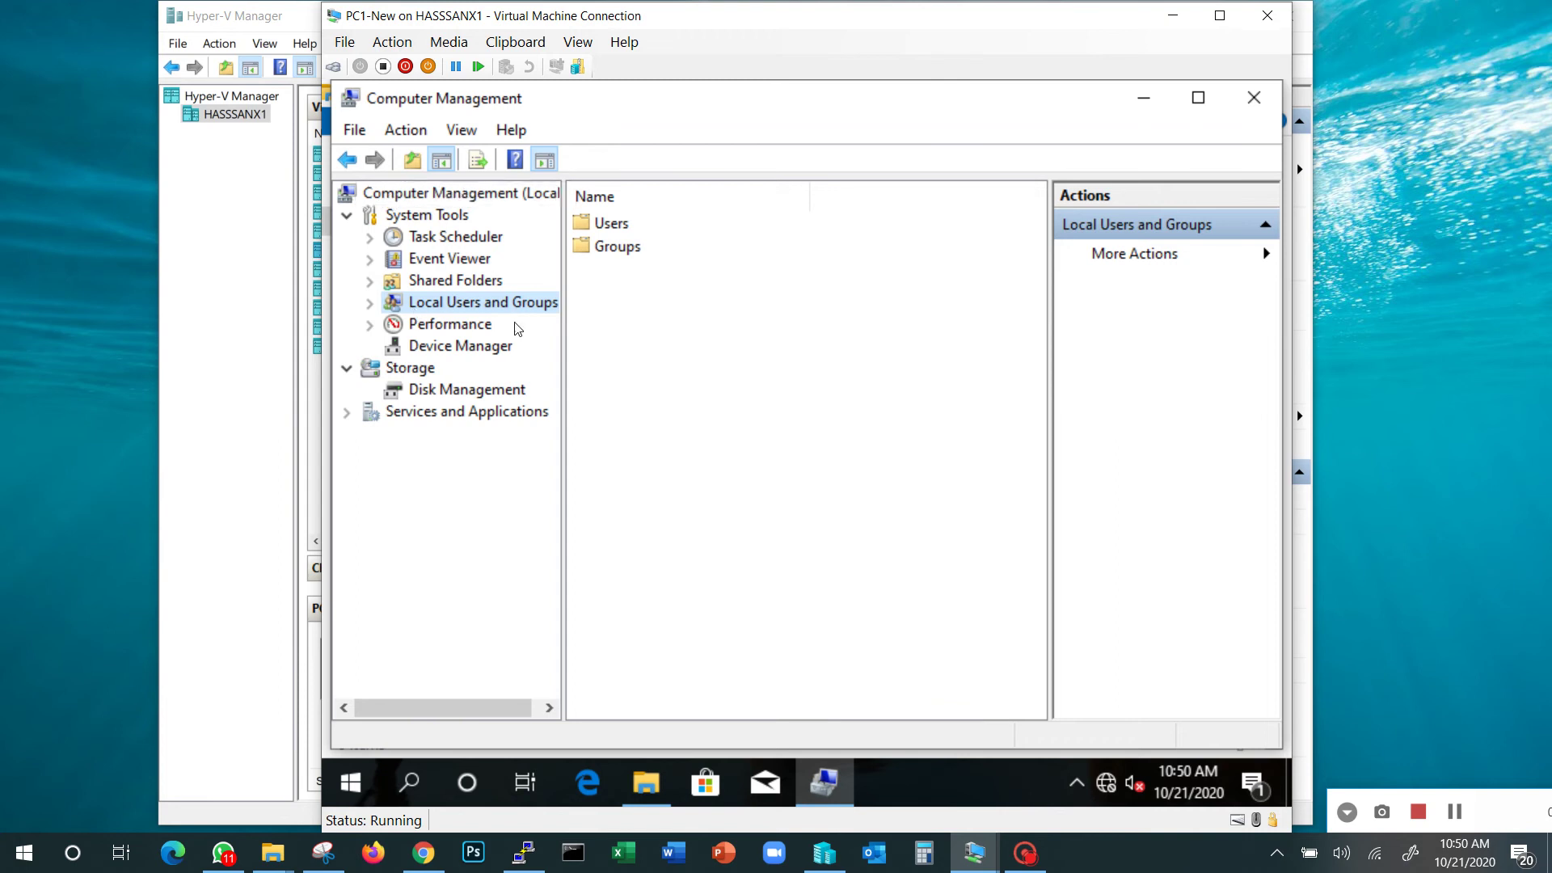
pyautogui.moveTo(565, 333); pyautogui.dragTo(641, 332)
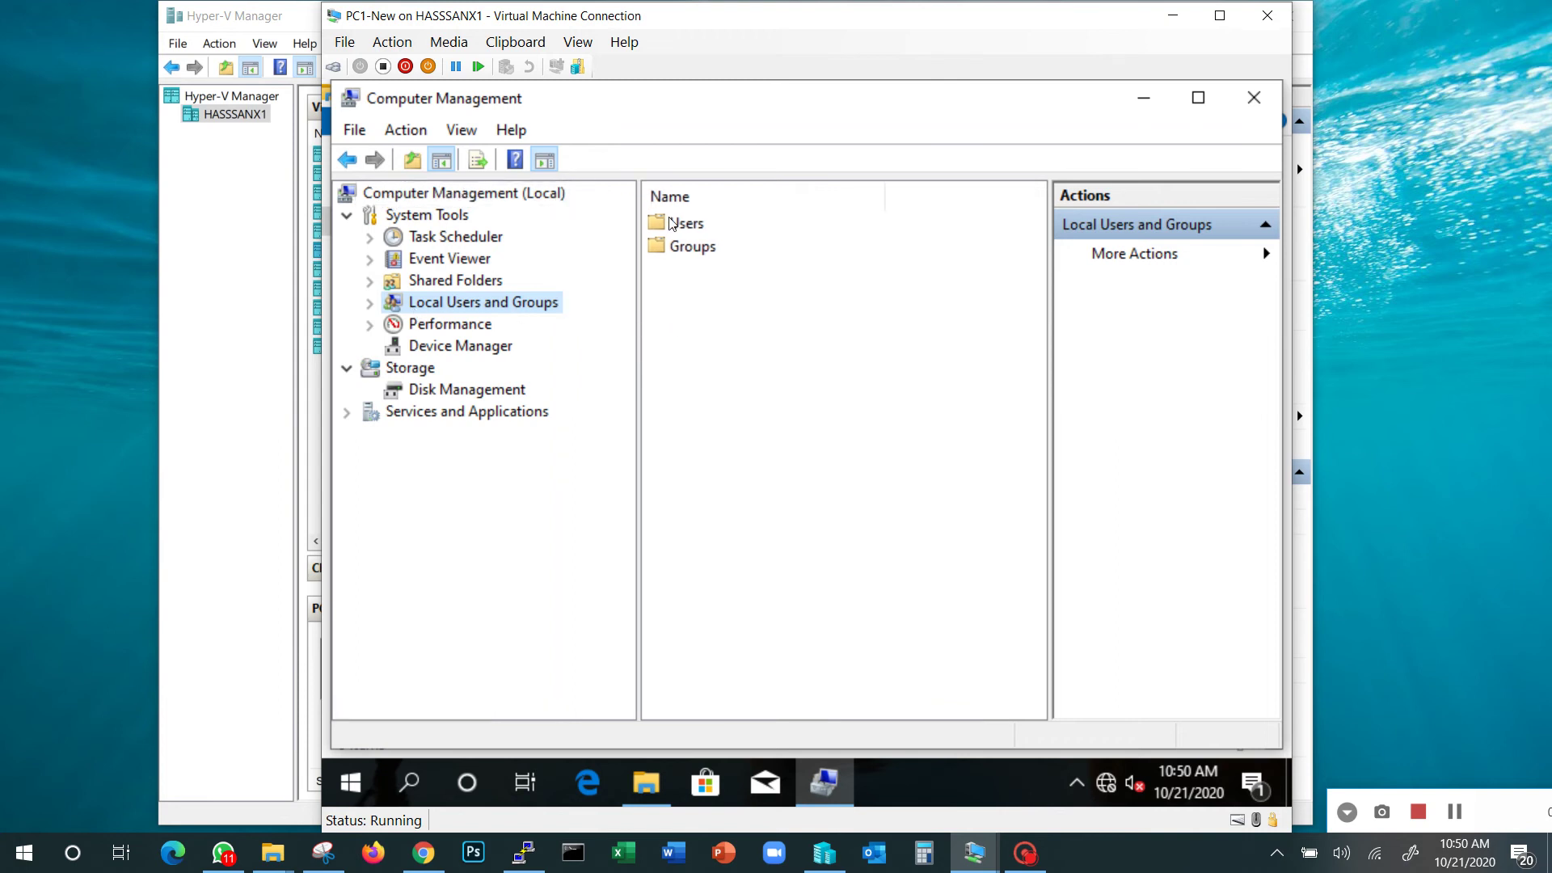
pyautogui.click(664, 222)
# Open PC1-New's Users folder and widen the Name column to show all five accounts
pyautogui.doubleClick(665, 221)
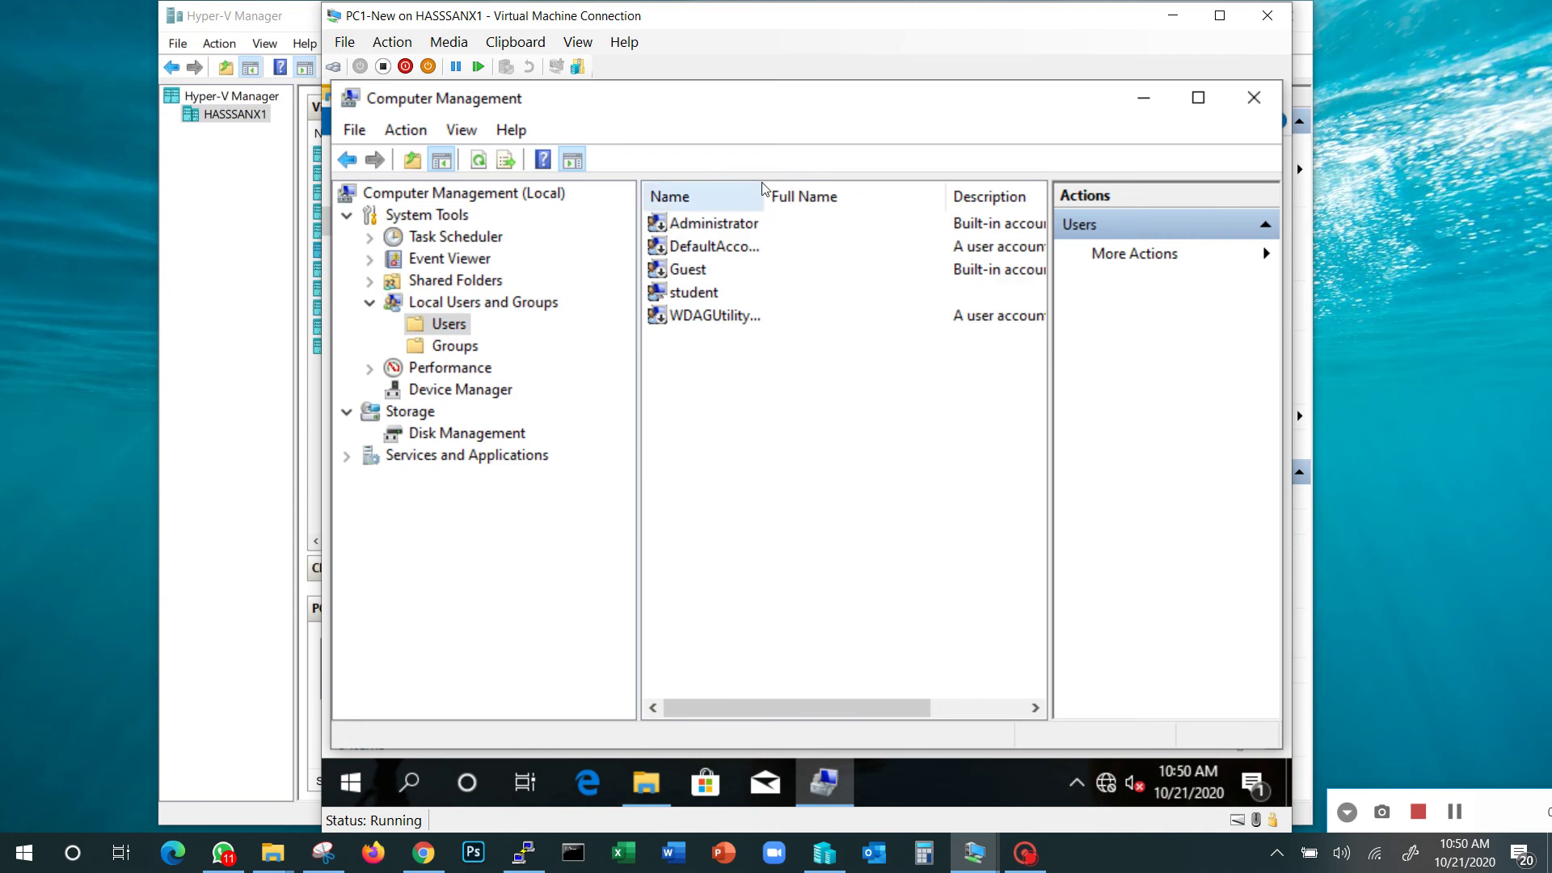
pyautogui.moveTo(763, 196); pyautogui.dragTo(841, 191)
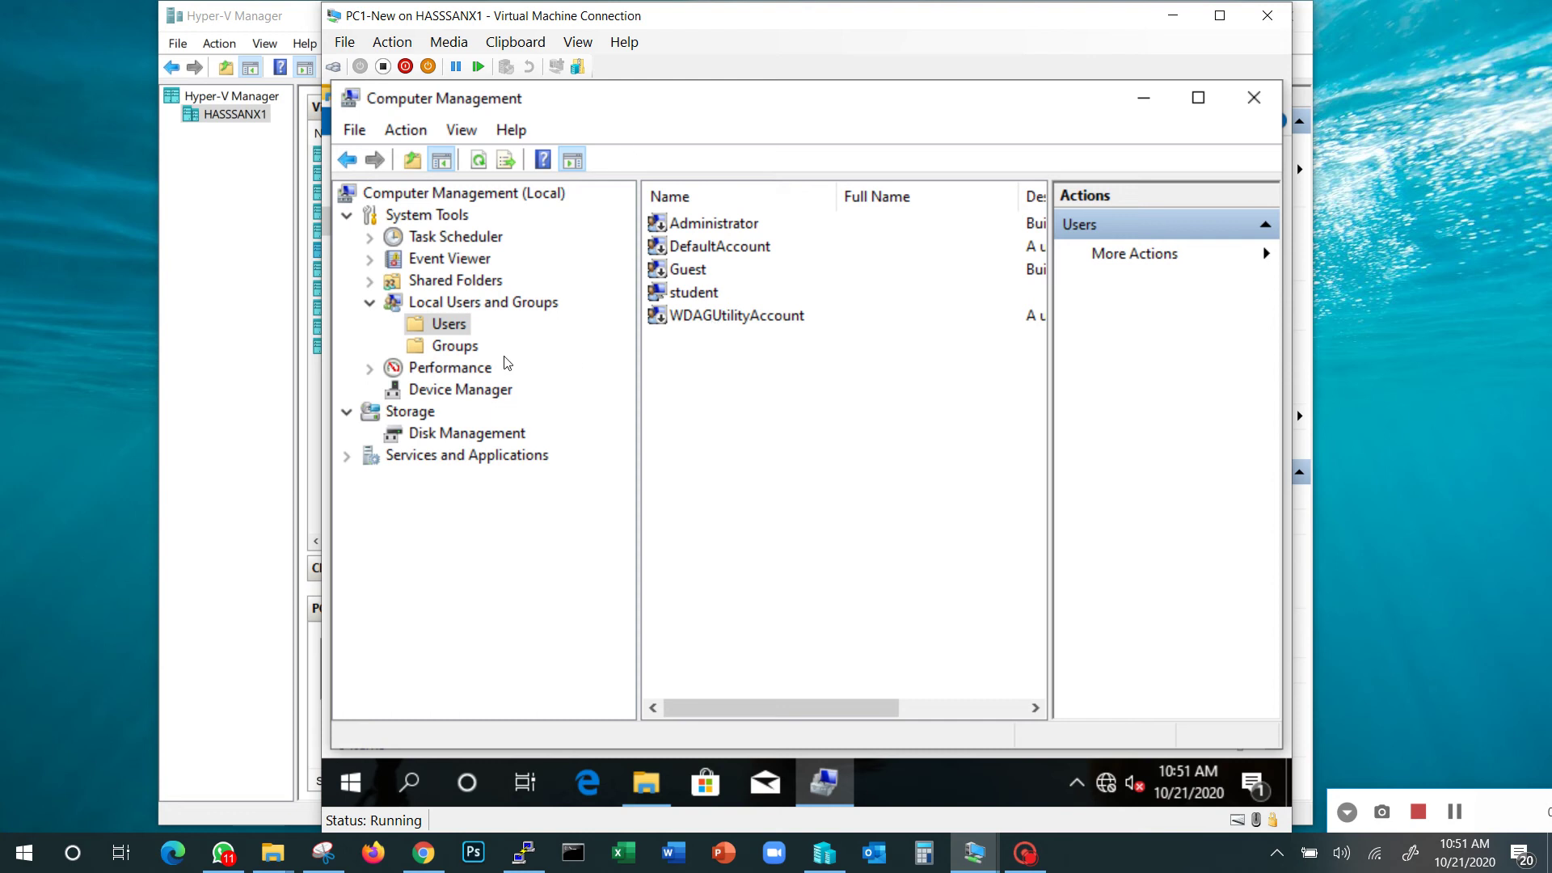
# Open PC1-New's Administrators group to list Administrator, ODEH\Domain Admins and student, then move the window aside
pyautogui.click(451, 354)
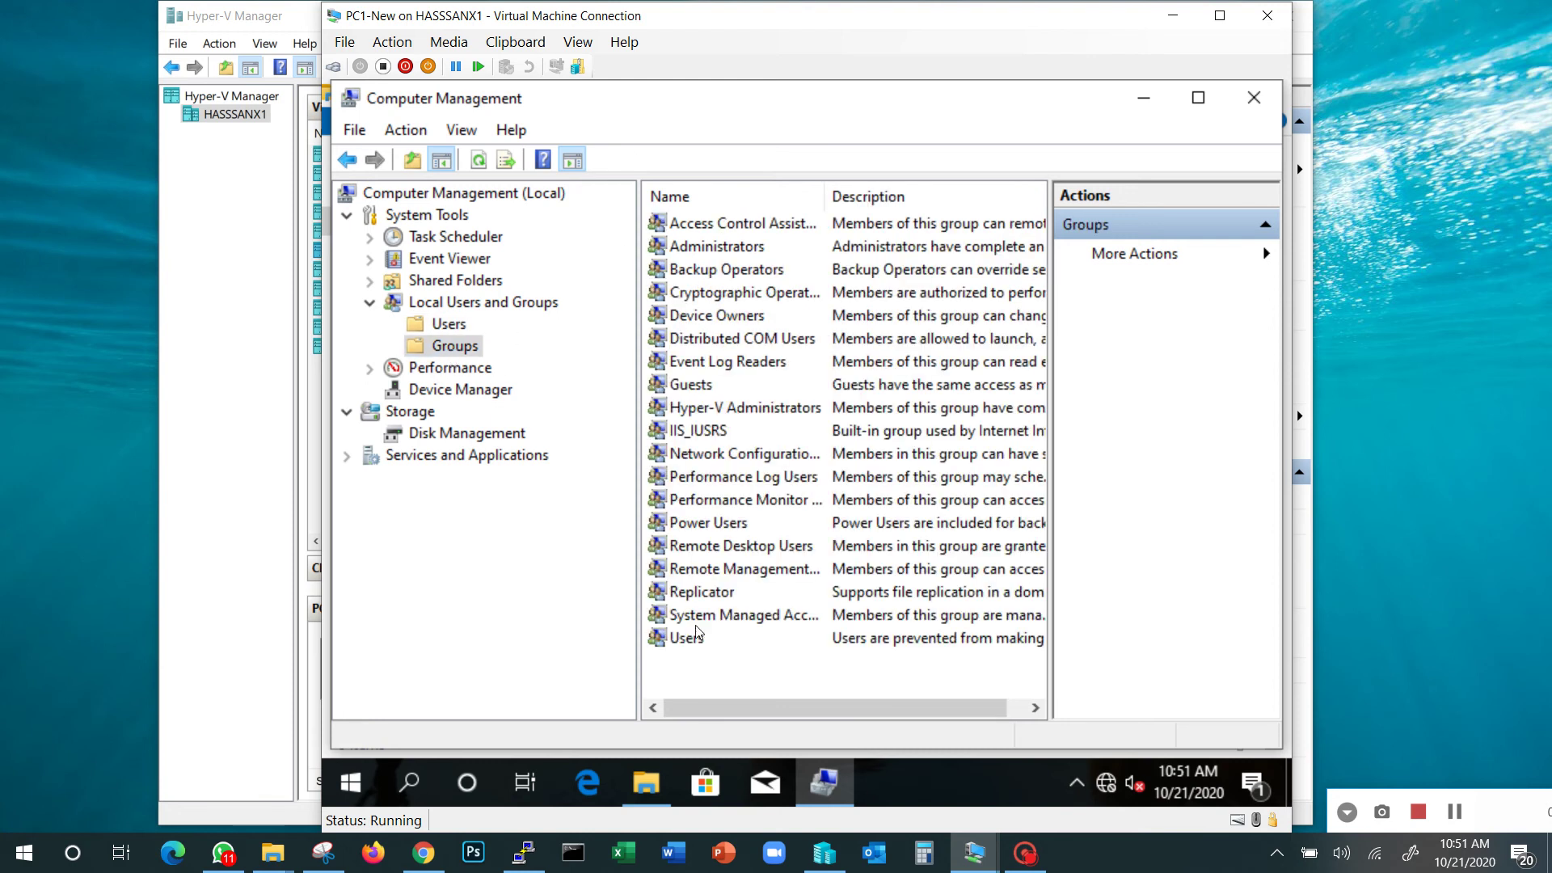
pyautogui.doubleClick(729, 251)
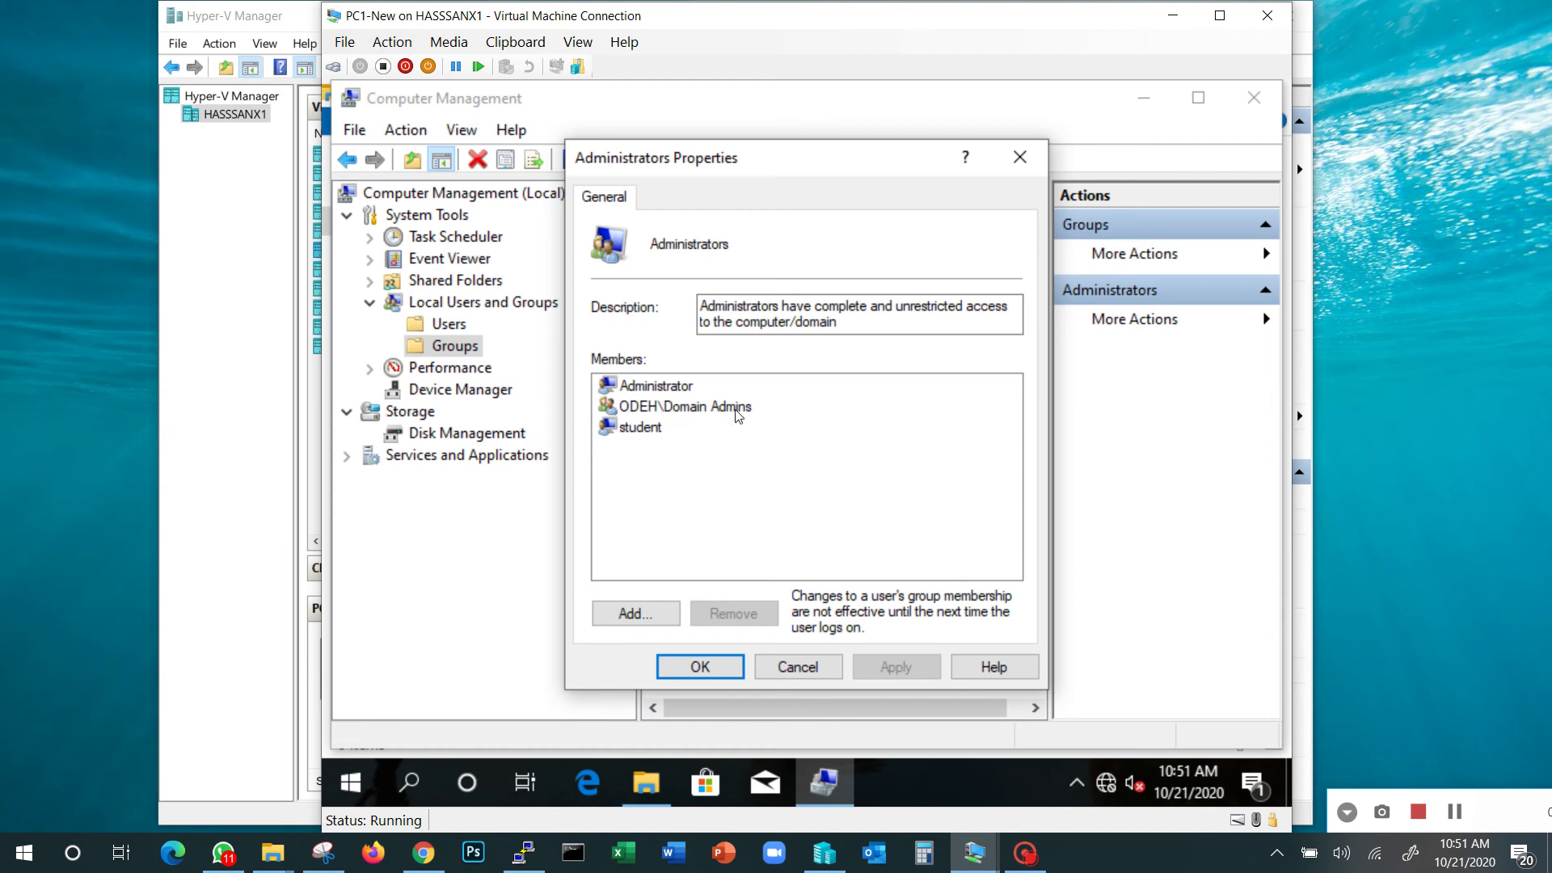
pyautogui.moveTo(744, 21); pyautogui.dragTo(1155, 57)
# Check DC-New's sign-in screen, minimize it, and connect to the PC5 virtual machine
pyautogui.moveTo(980, 843)
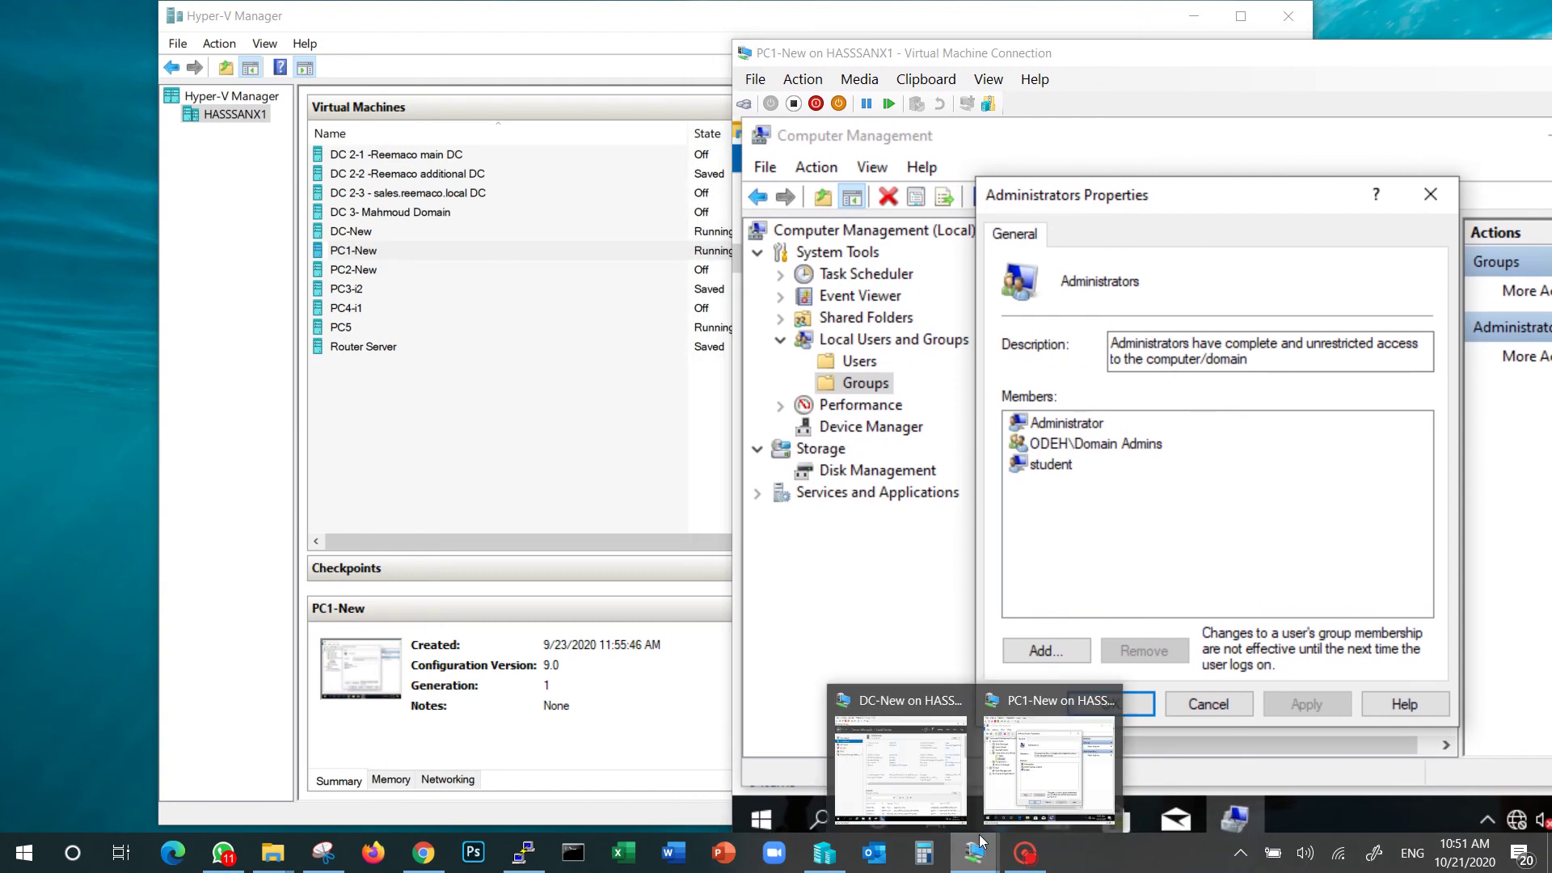
pyautogui.click(899, 764)
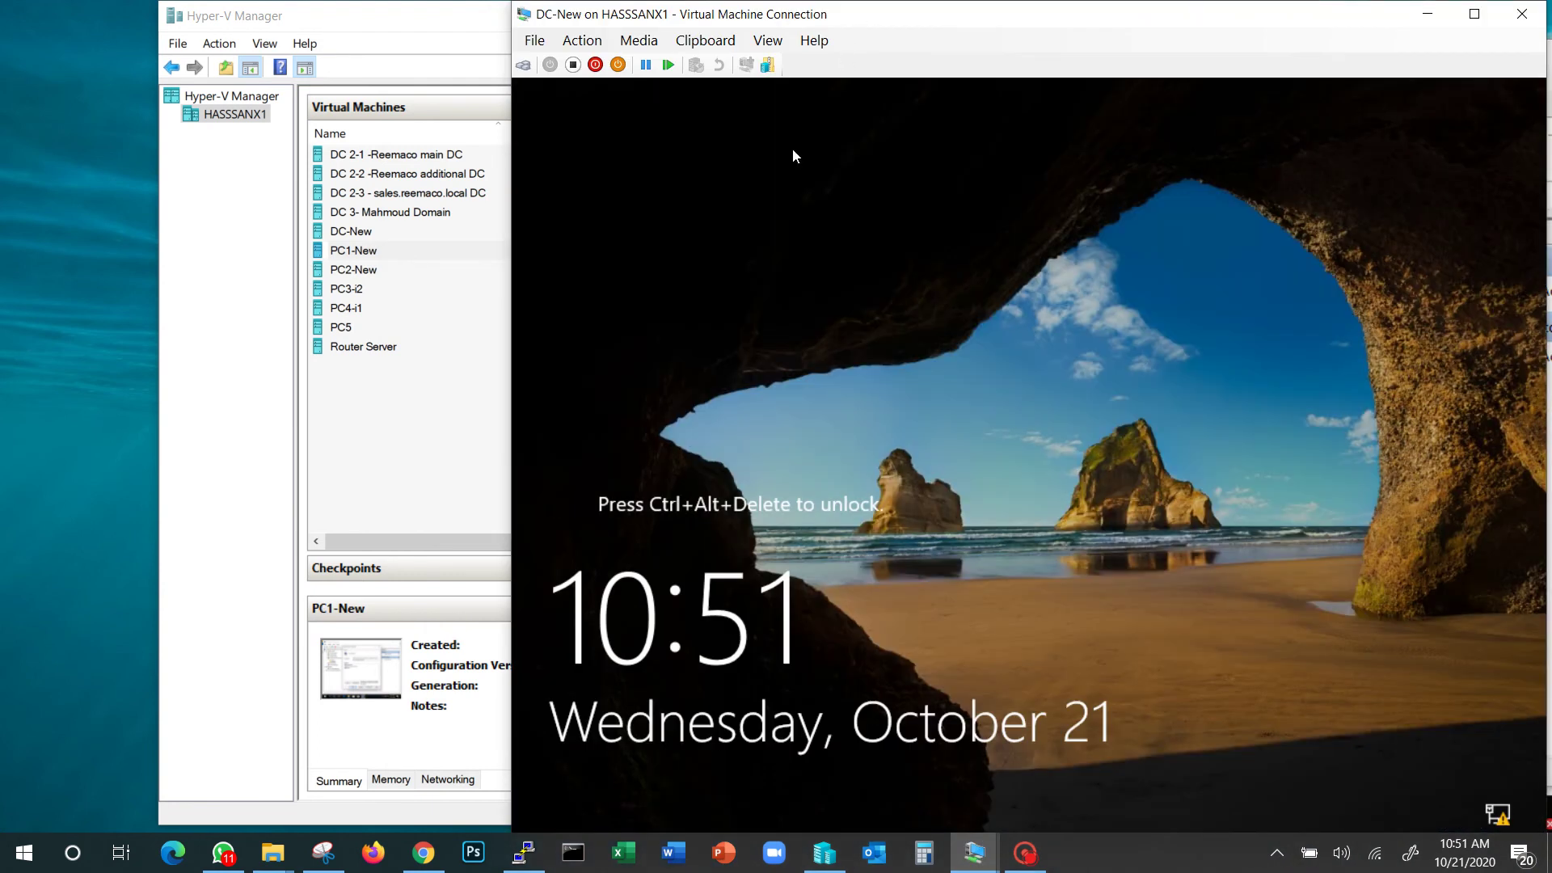
pyautogui.click(523, 65)
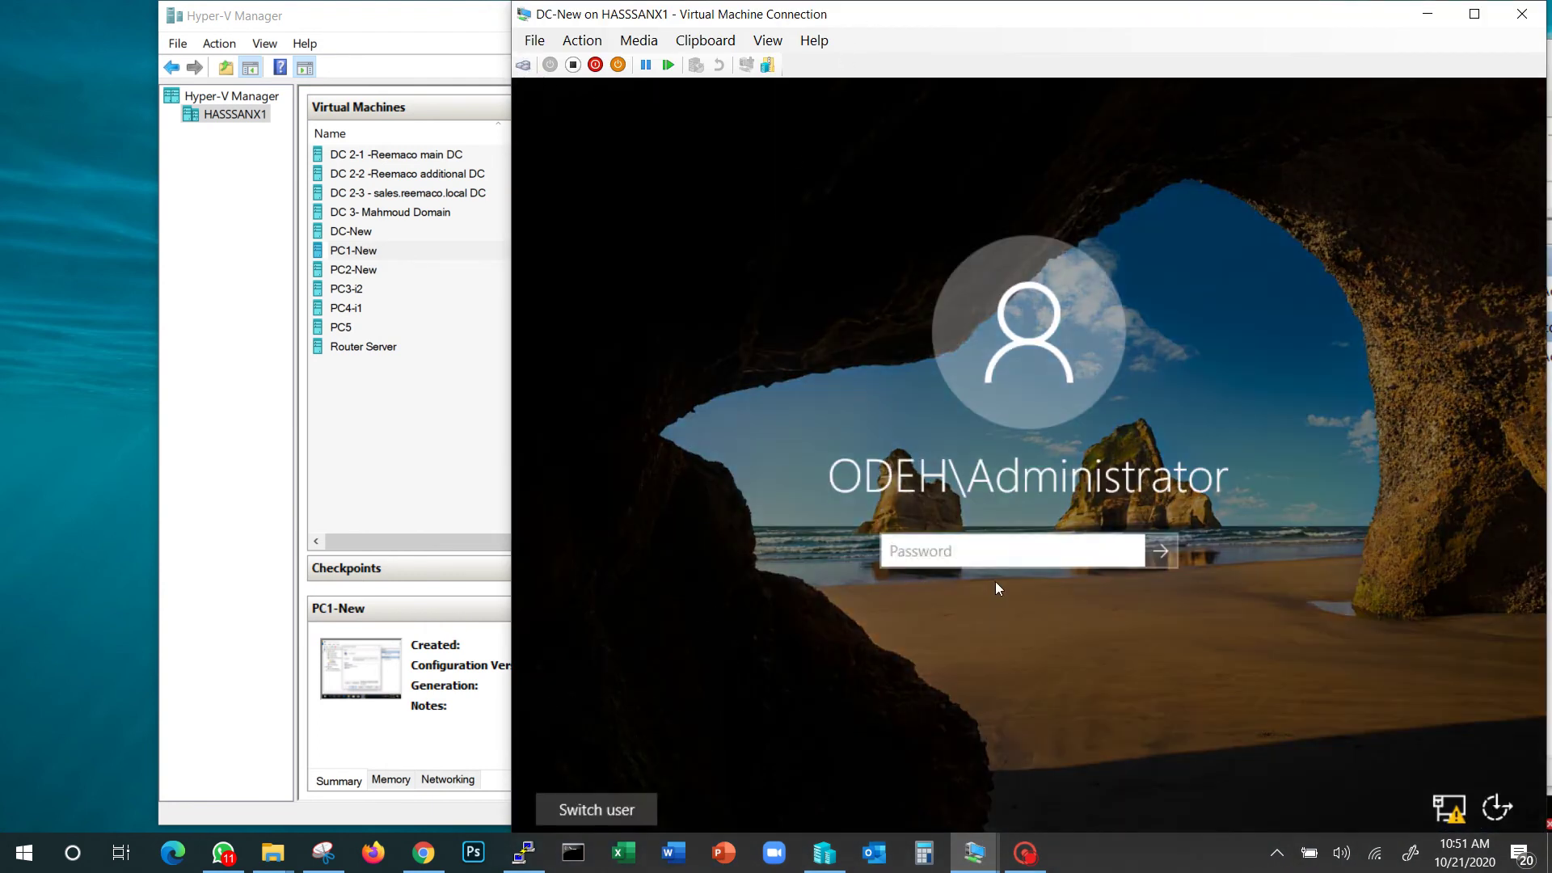
pyautogui.click(998, 556)
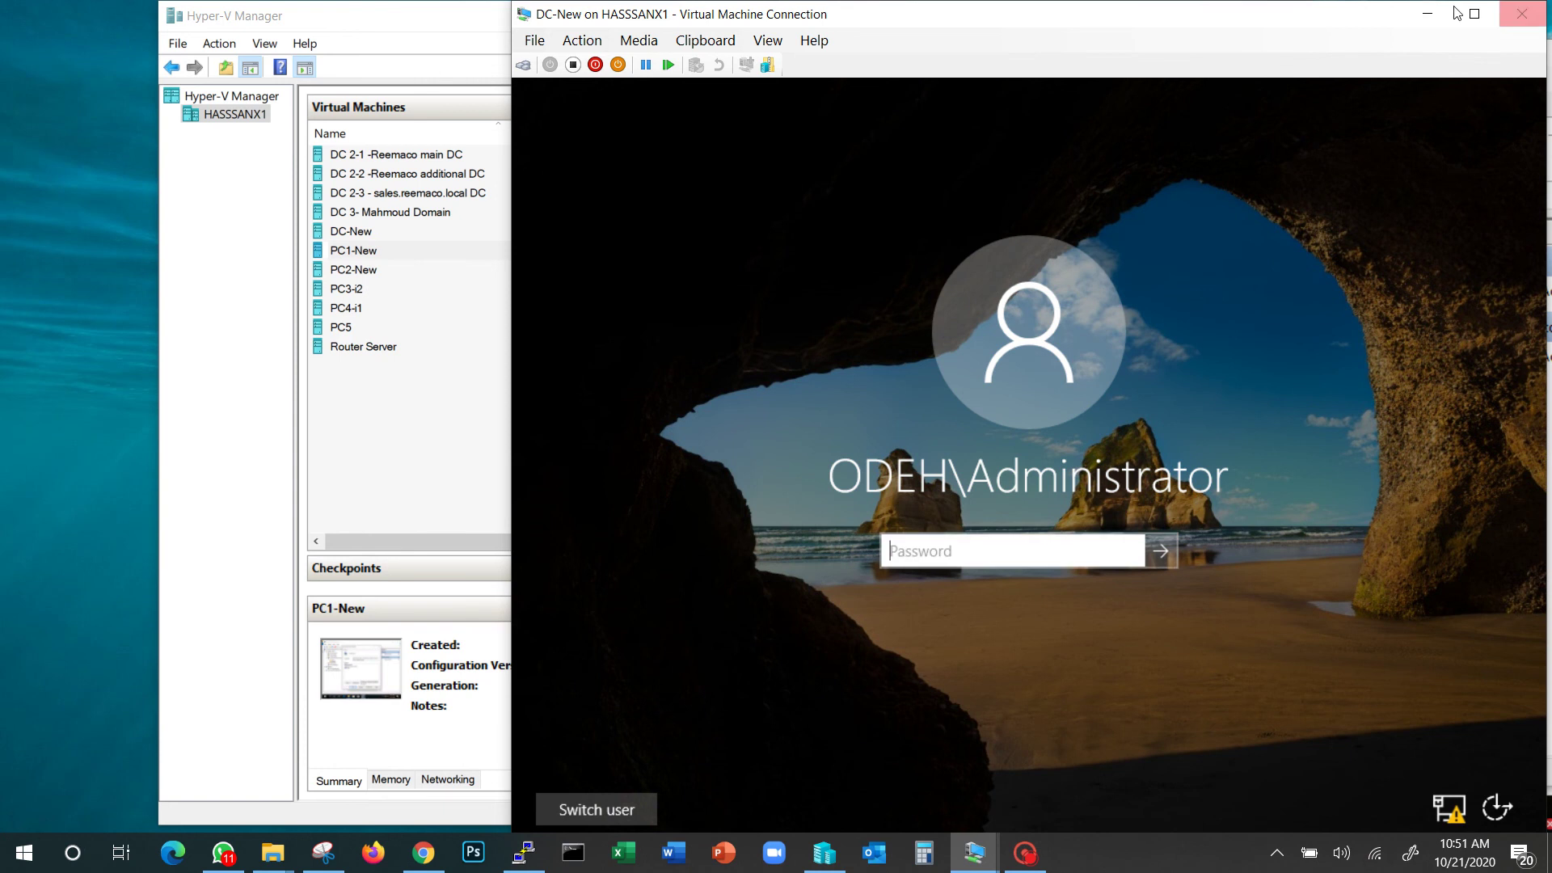
pyautogui.click(1425, 14)
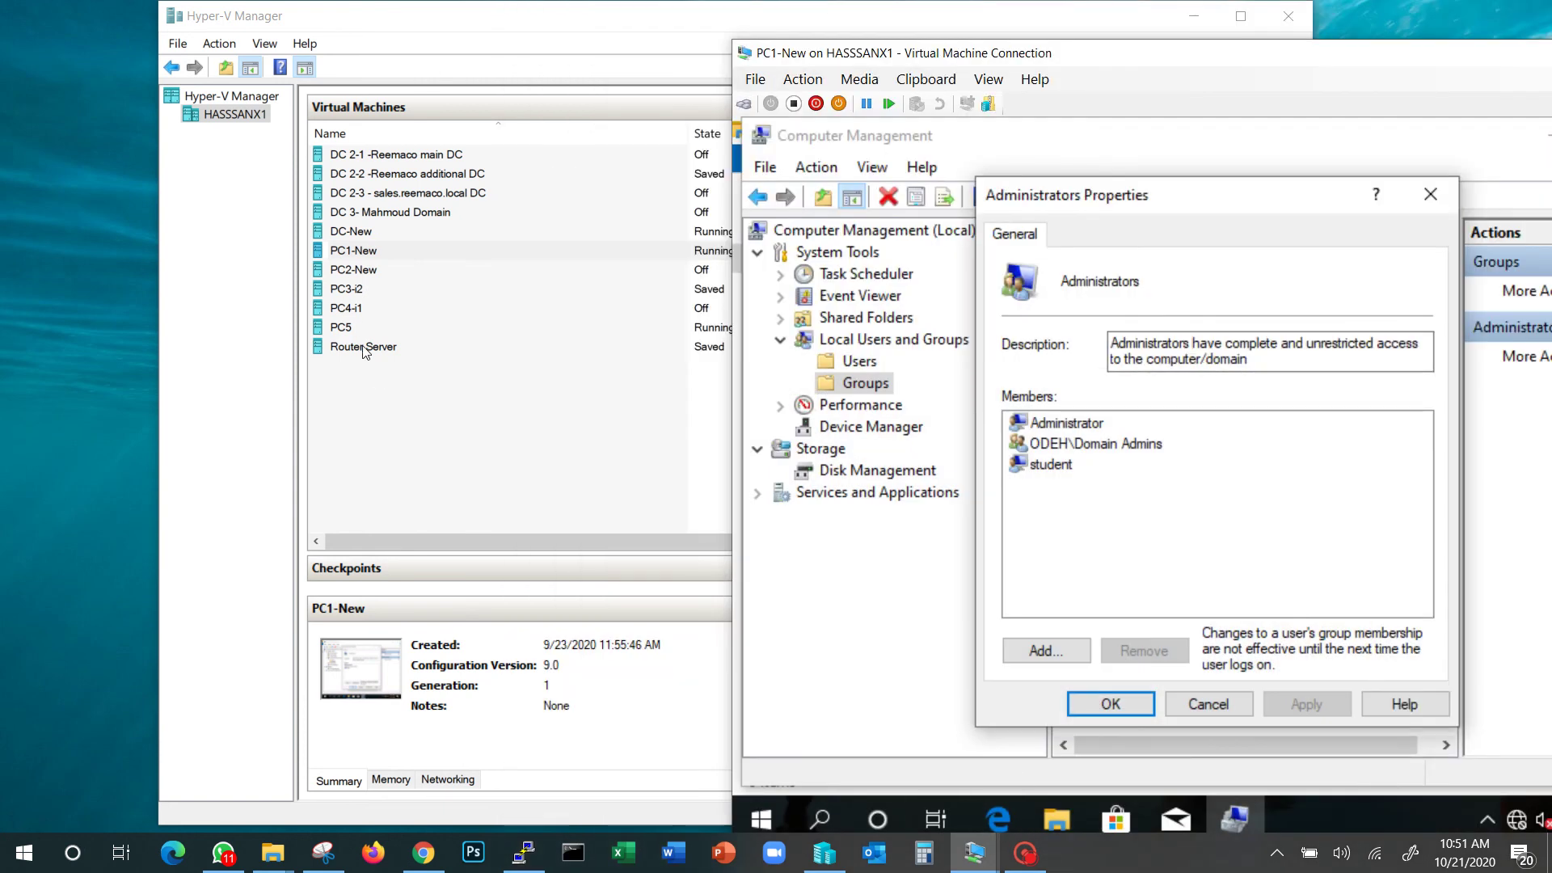
pyautogui.click(343, 329)
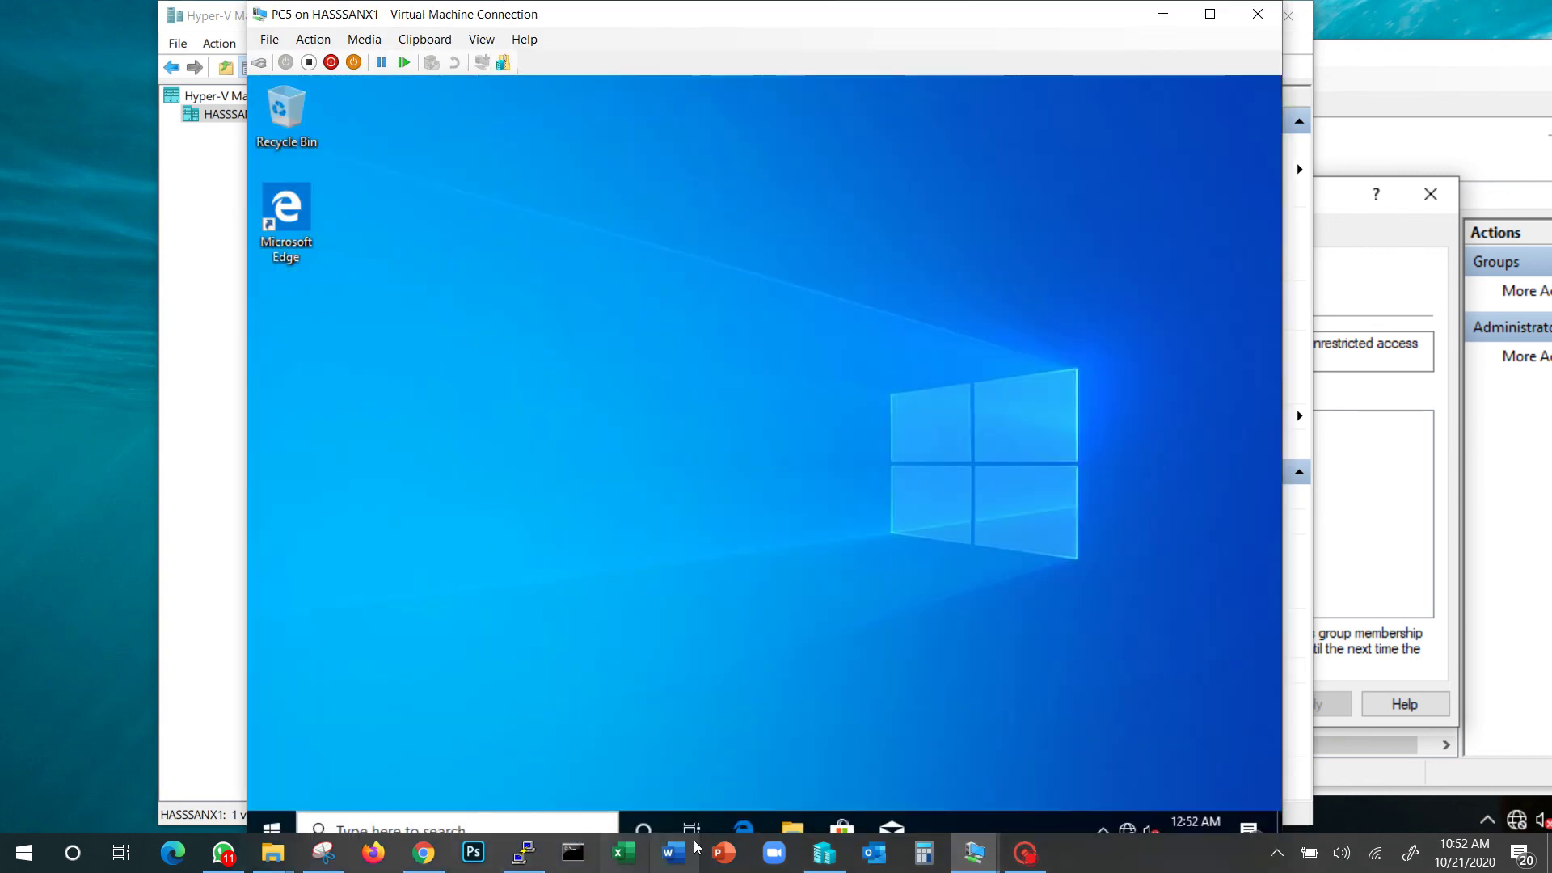
# On PC5, open Computer Management from This PC and show the Administrators group properties
pyautogui.click(791, 828)
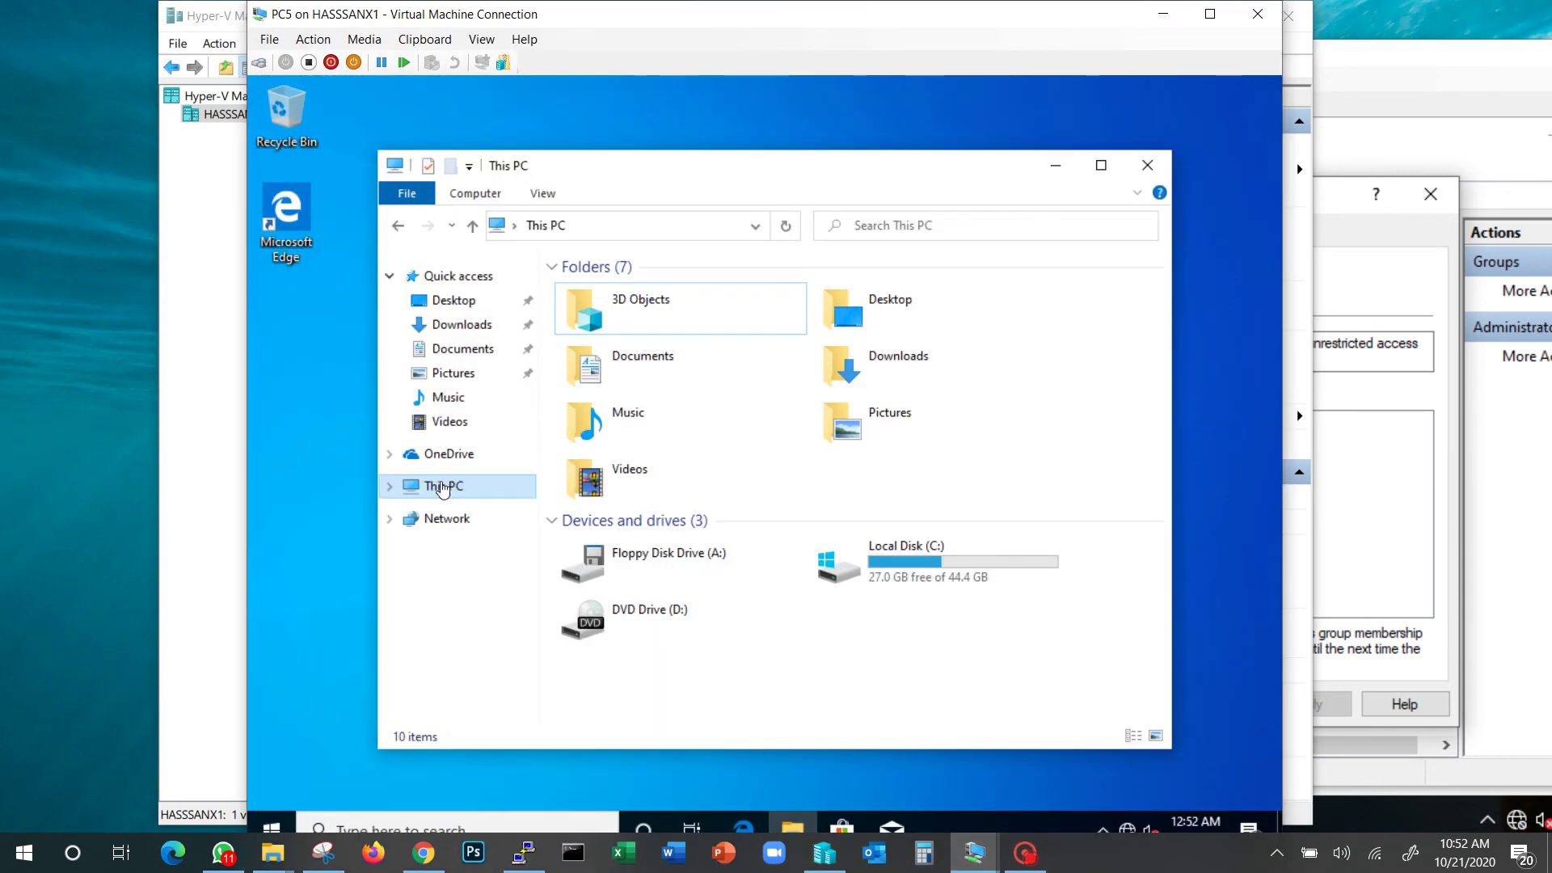
pyautogui.rightClick(467, 493)
pyautogui.click(497, 526)
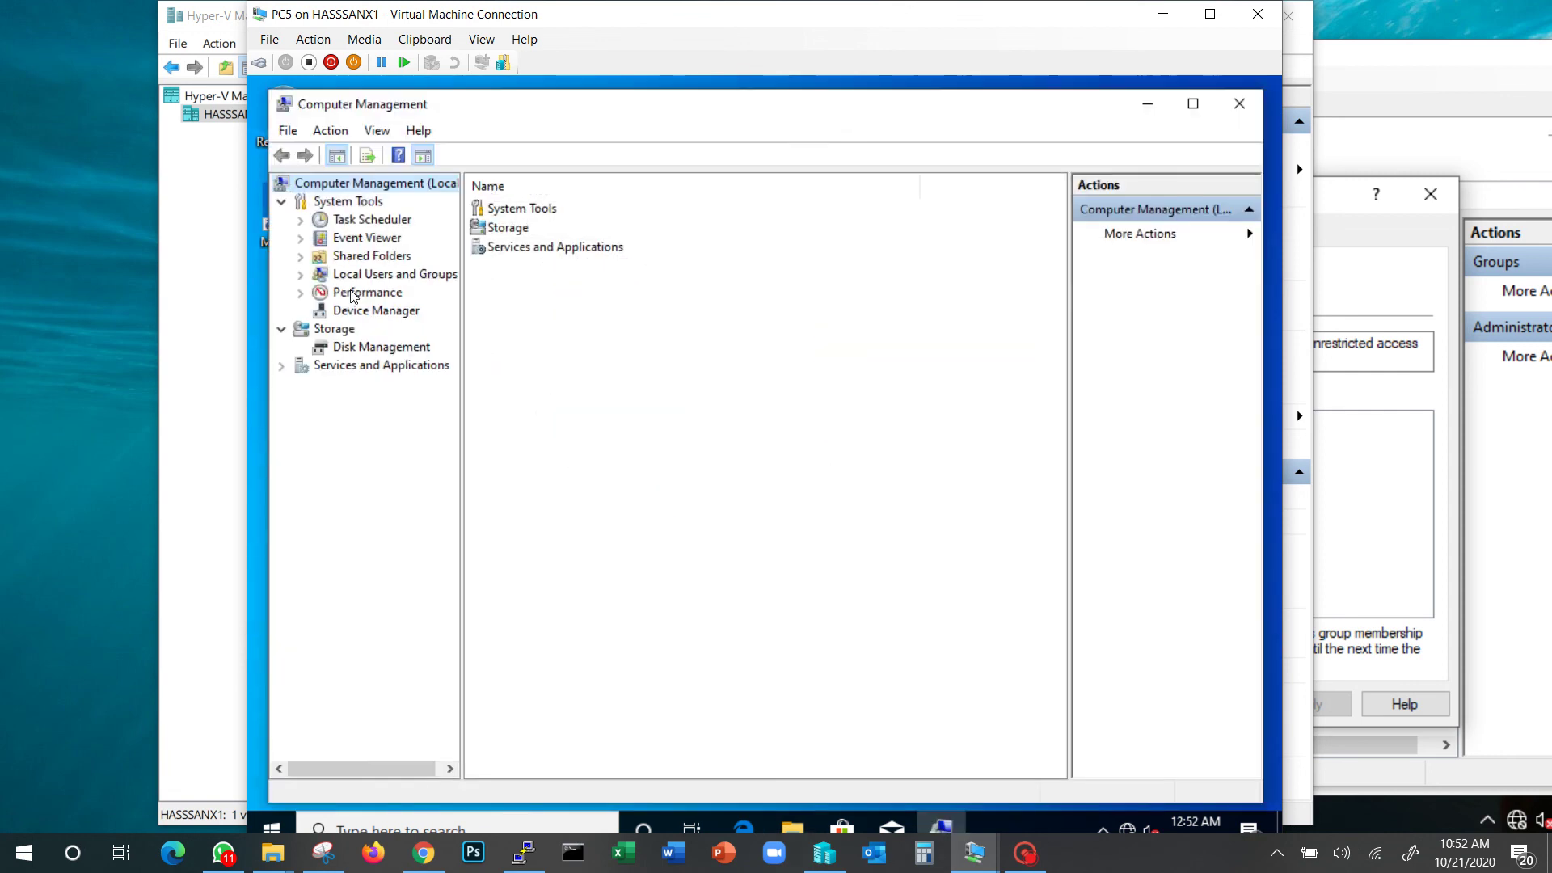
pyautogui.doubleClick(350, 275)
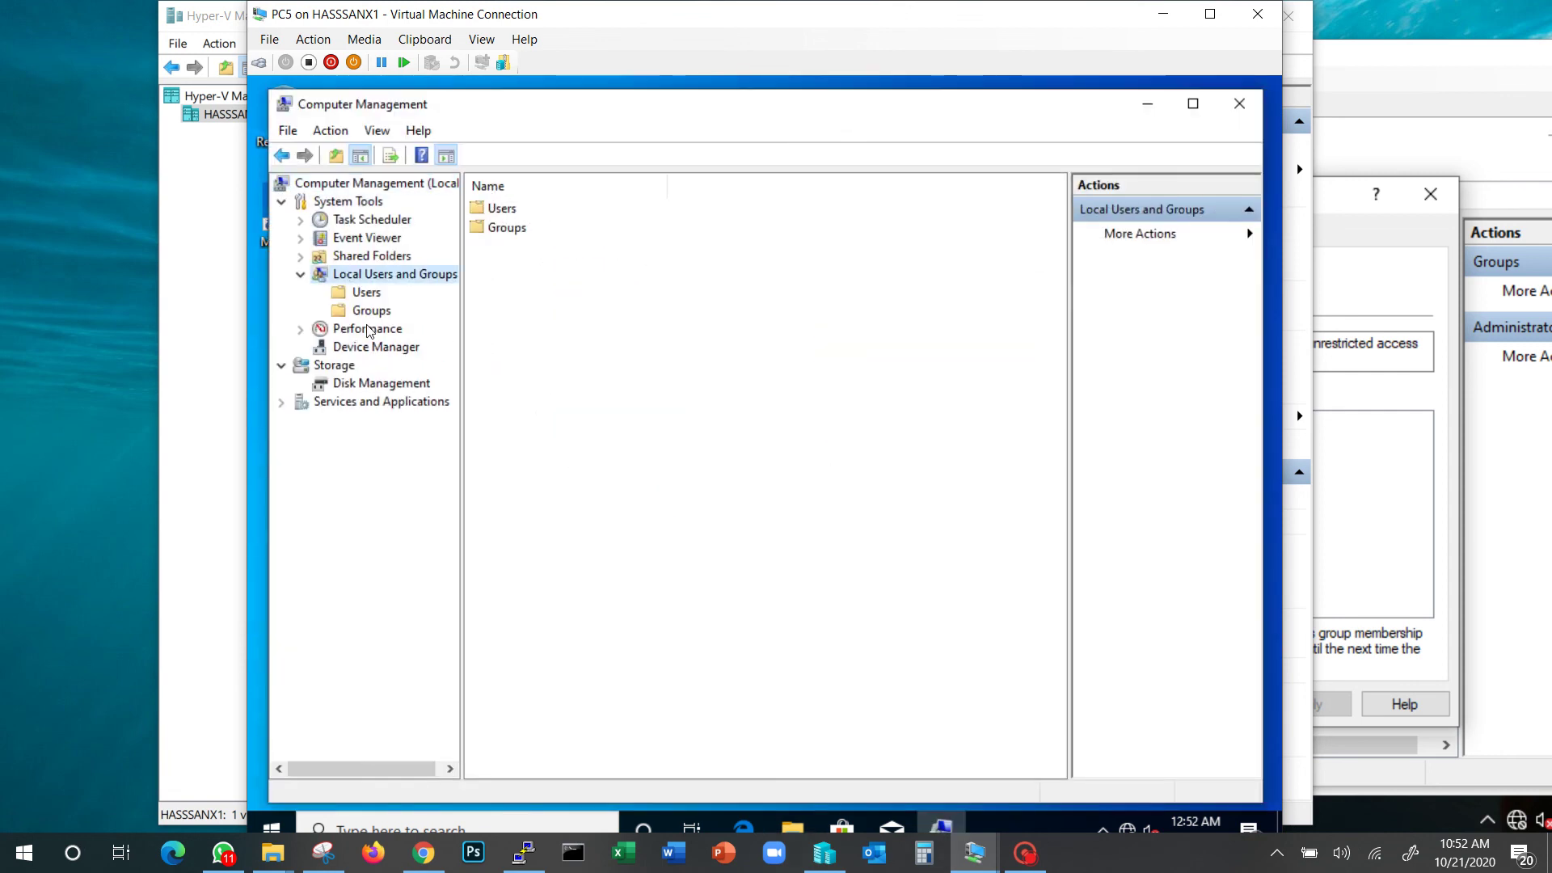
pyautogui.click(372, 315)
pyautogui.doubleClick(523, 227)
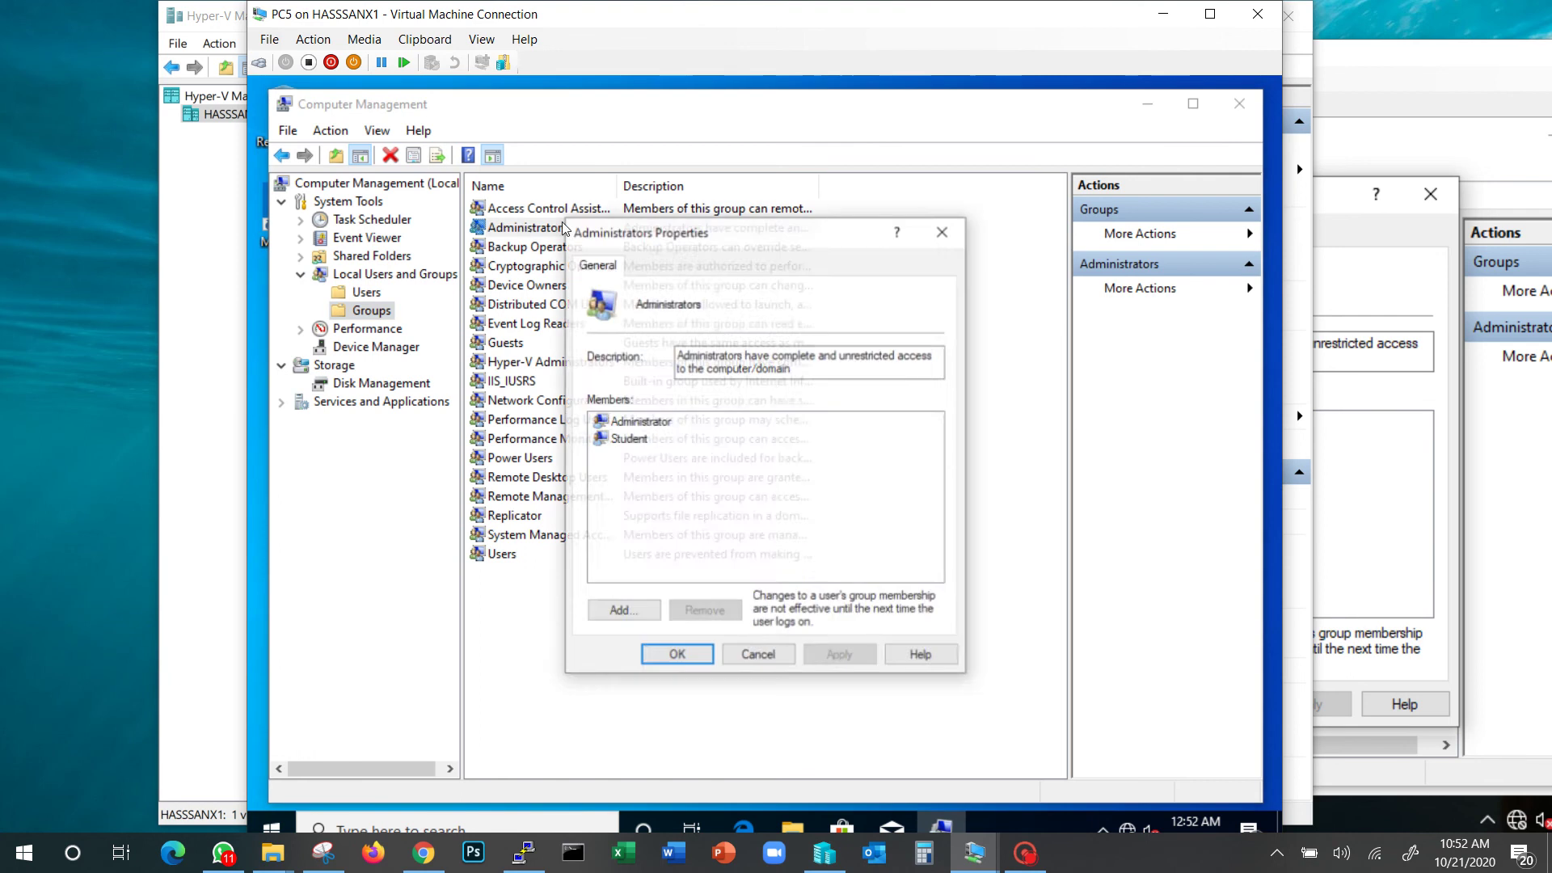
pyautogui.moveTo(882, 17); pyautogui.dragTo(771, 34)
# Zoom the PC5 session to 150% and place it beside PC1-New for comparison
pyautogui.click(1313, 63)
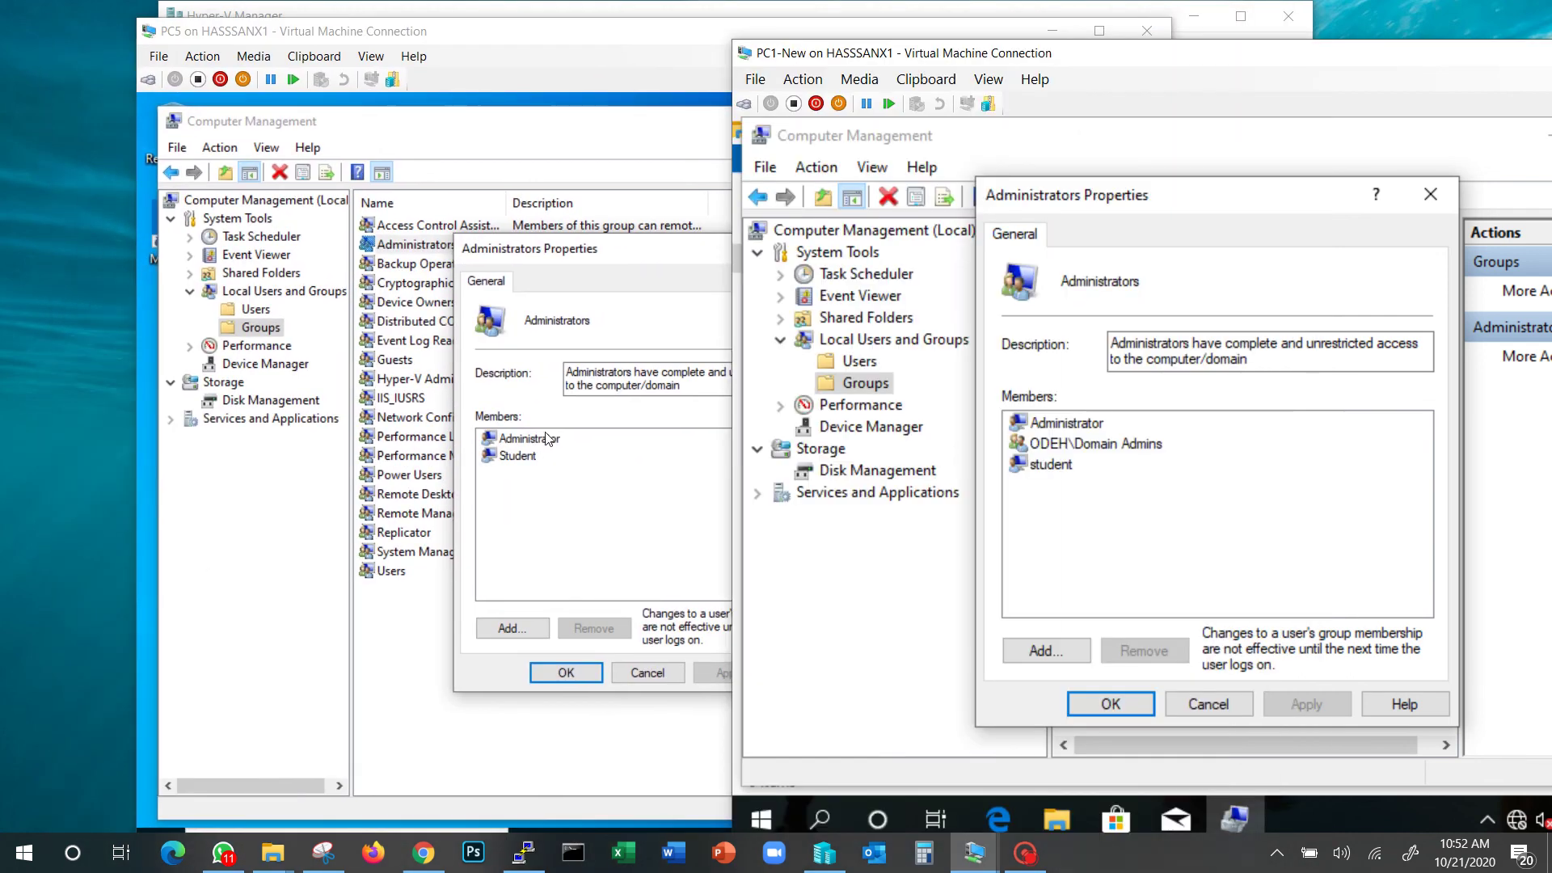
pyautogui.click(380, 58)
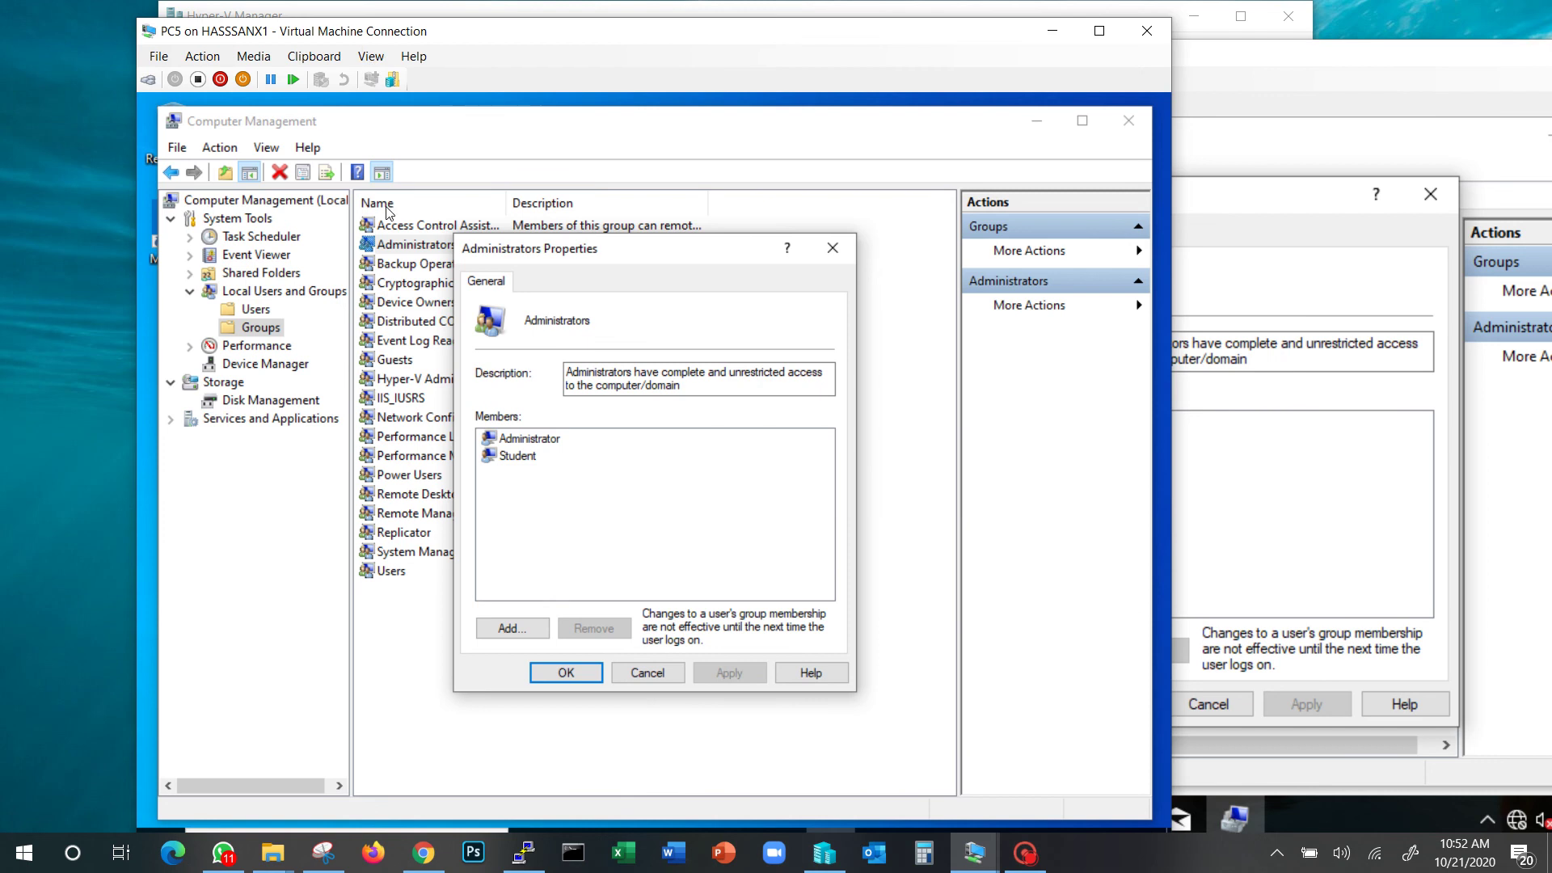
pyautogui.click(381, 58)
pyautogui.moveTo(485, 134)
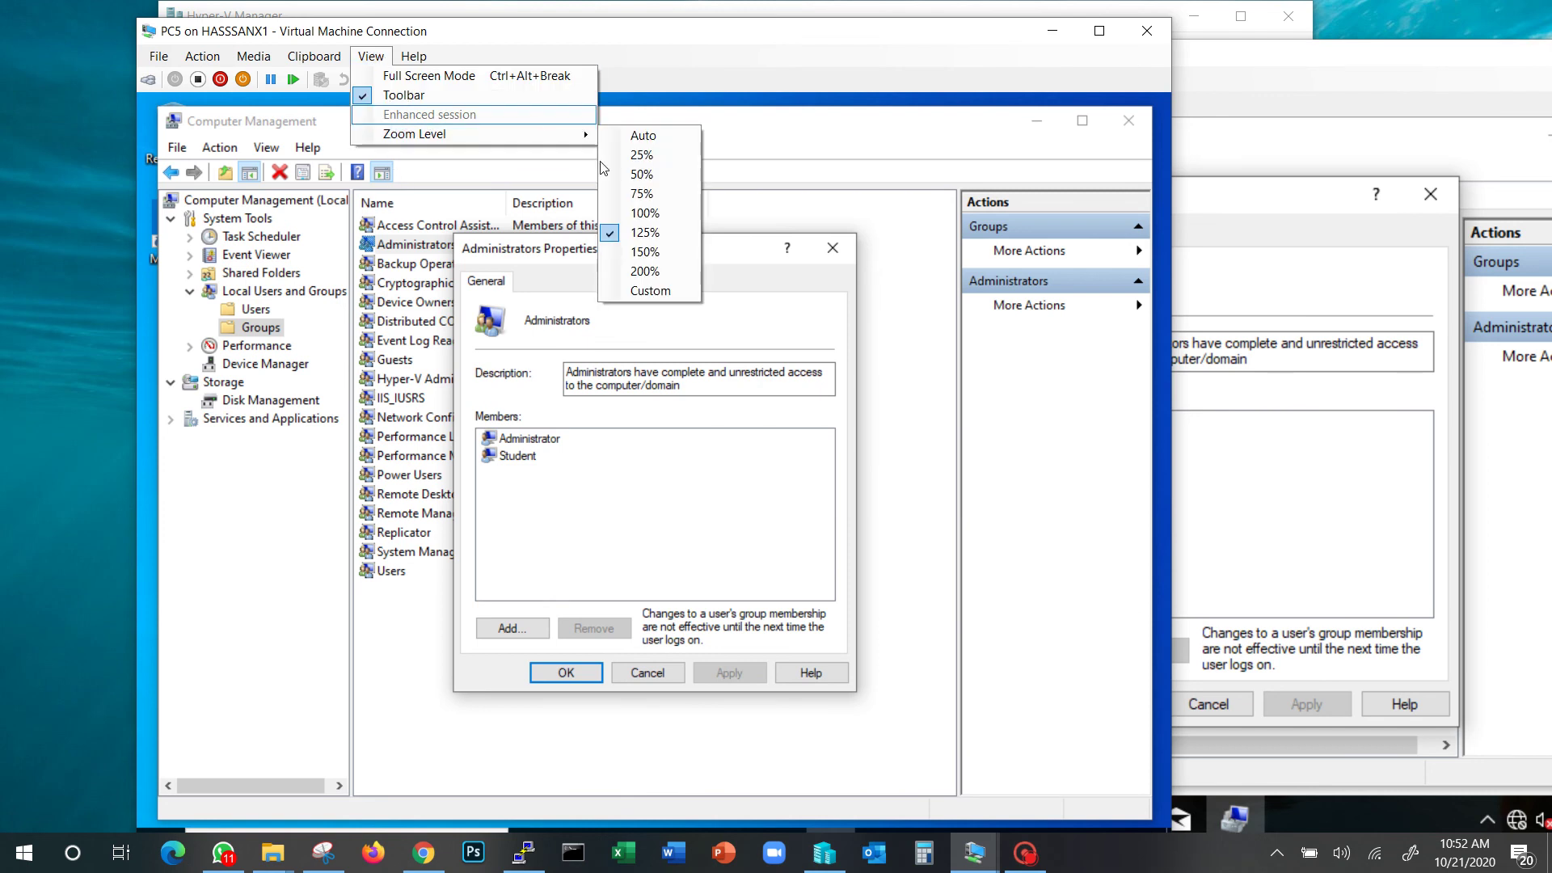
pyautogui.click(645, 252)
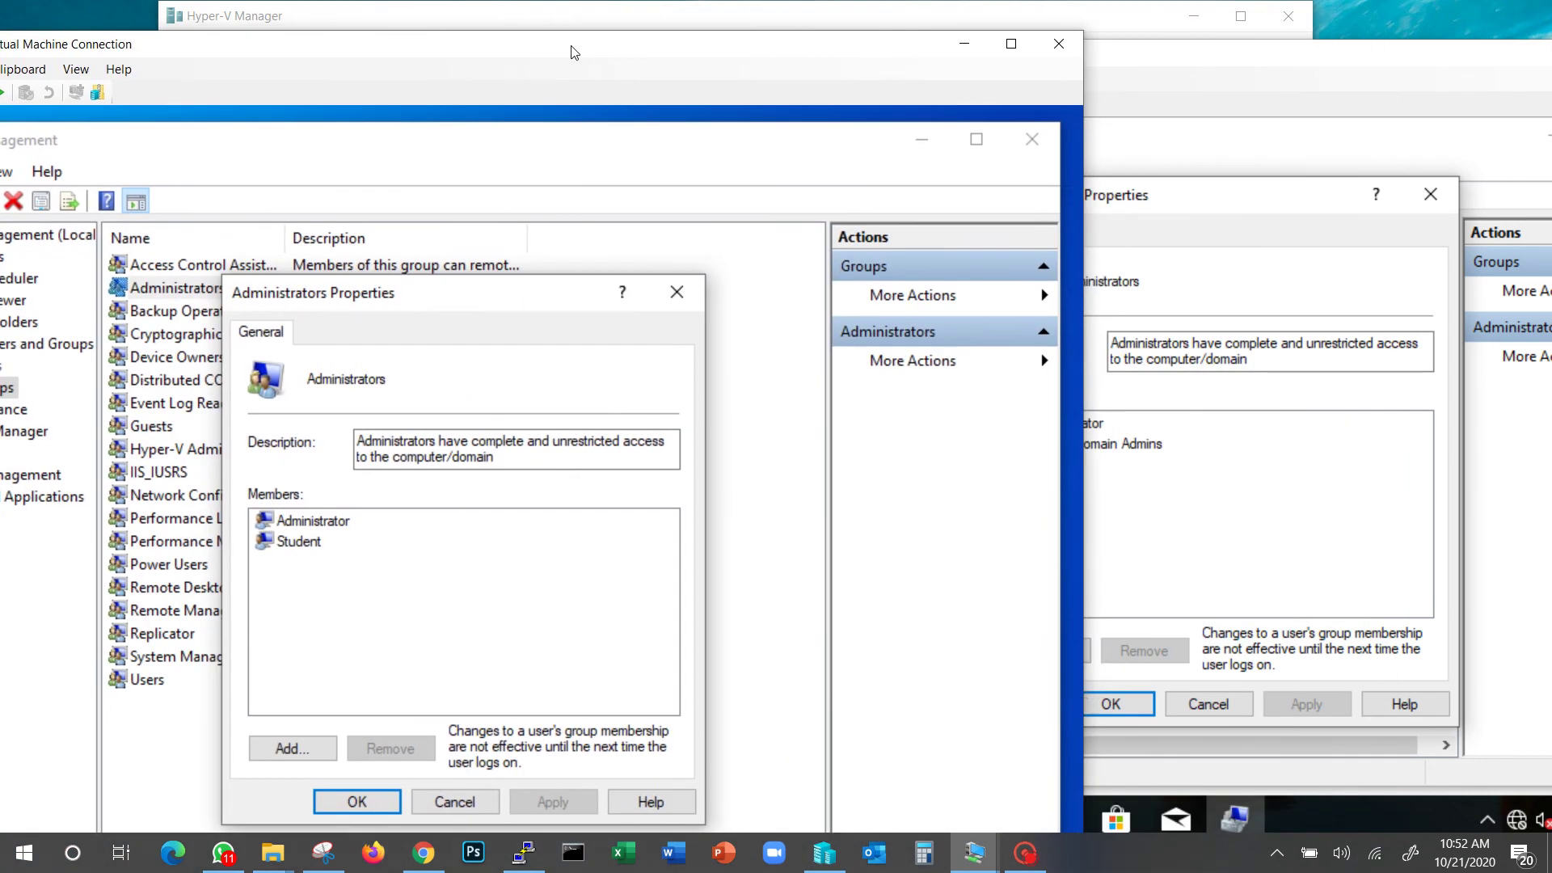
pyautogui.click(1463, 81)
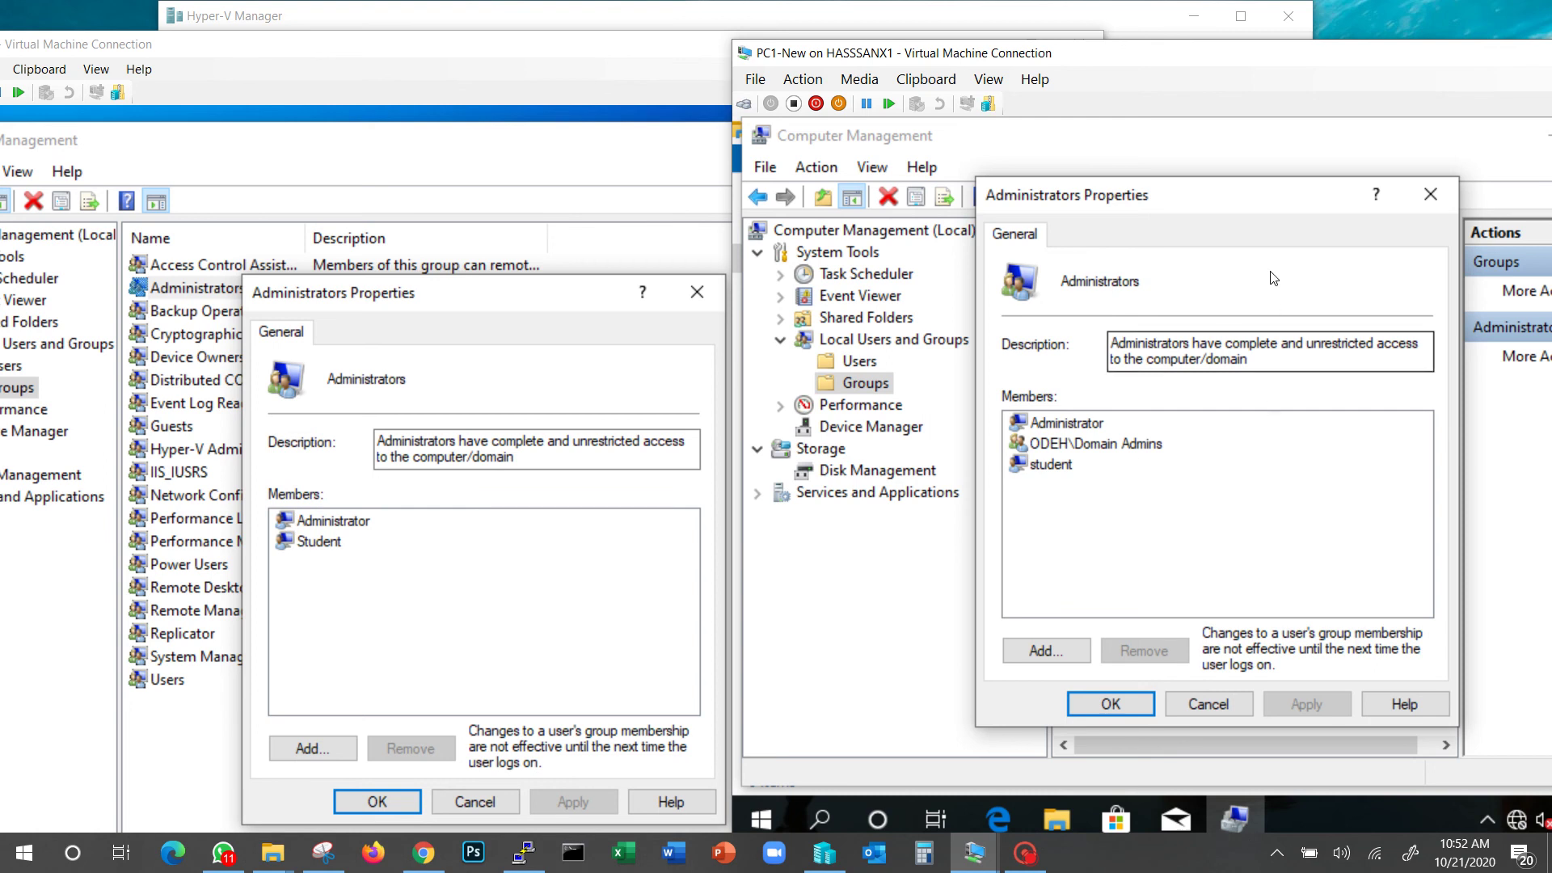
# Select the Administrator, student and Domain Admins members in turn, then cancel
pyautogui.click(1100, 423)
pyautogui.click(1068, 466)
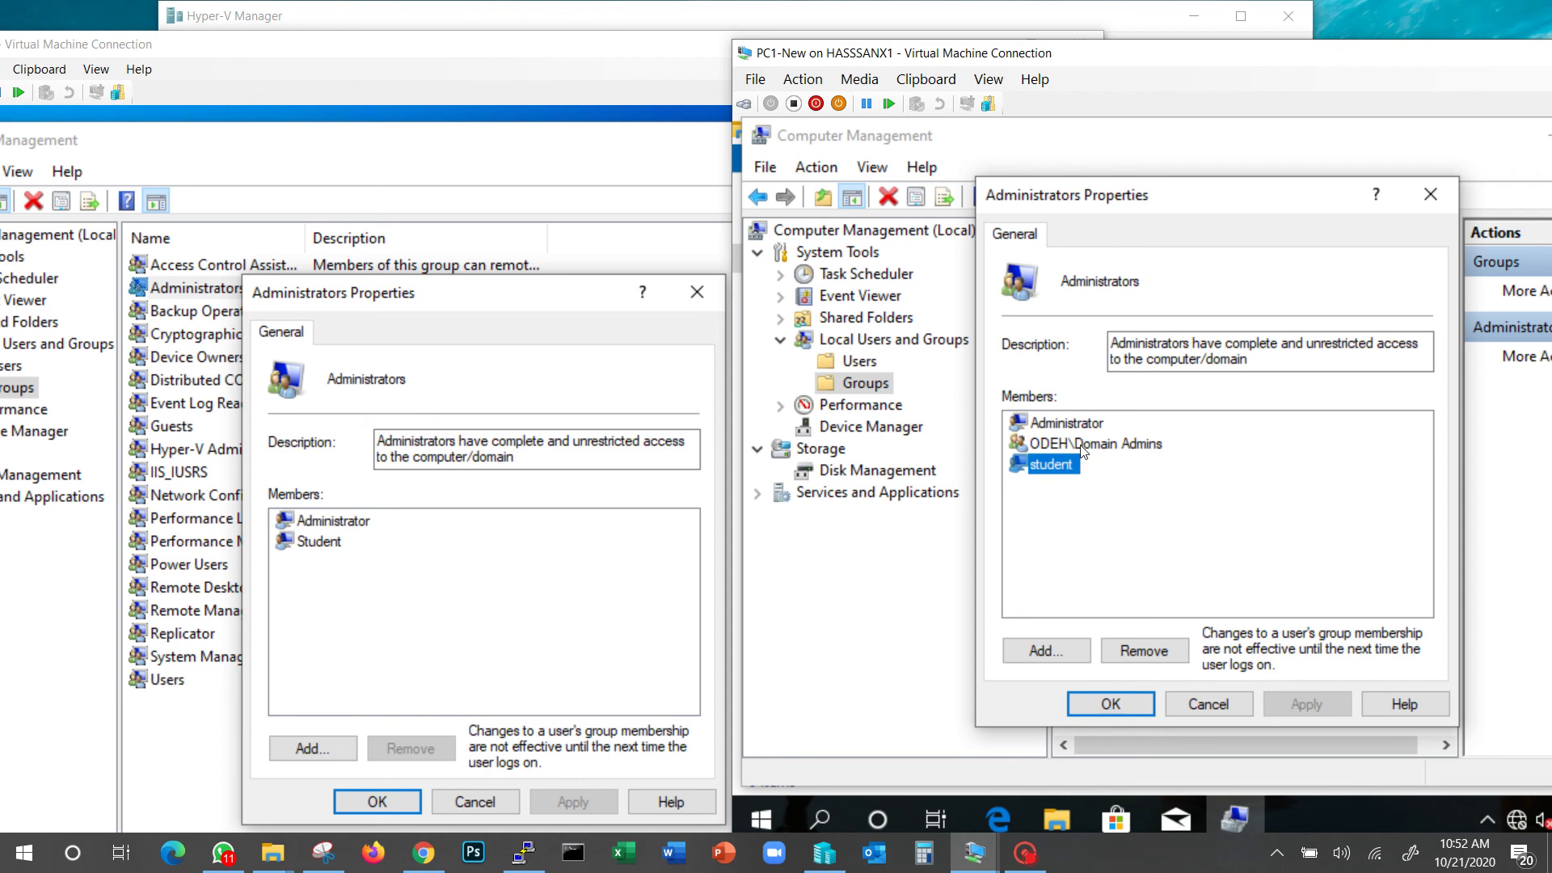
pyautogui.click(1091, 443)
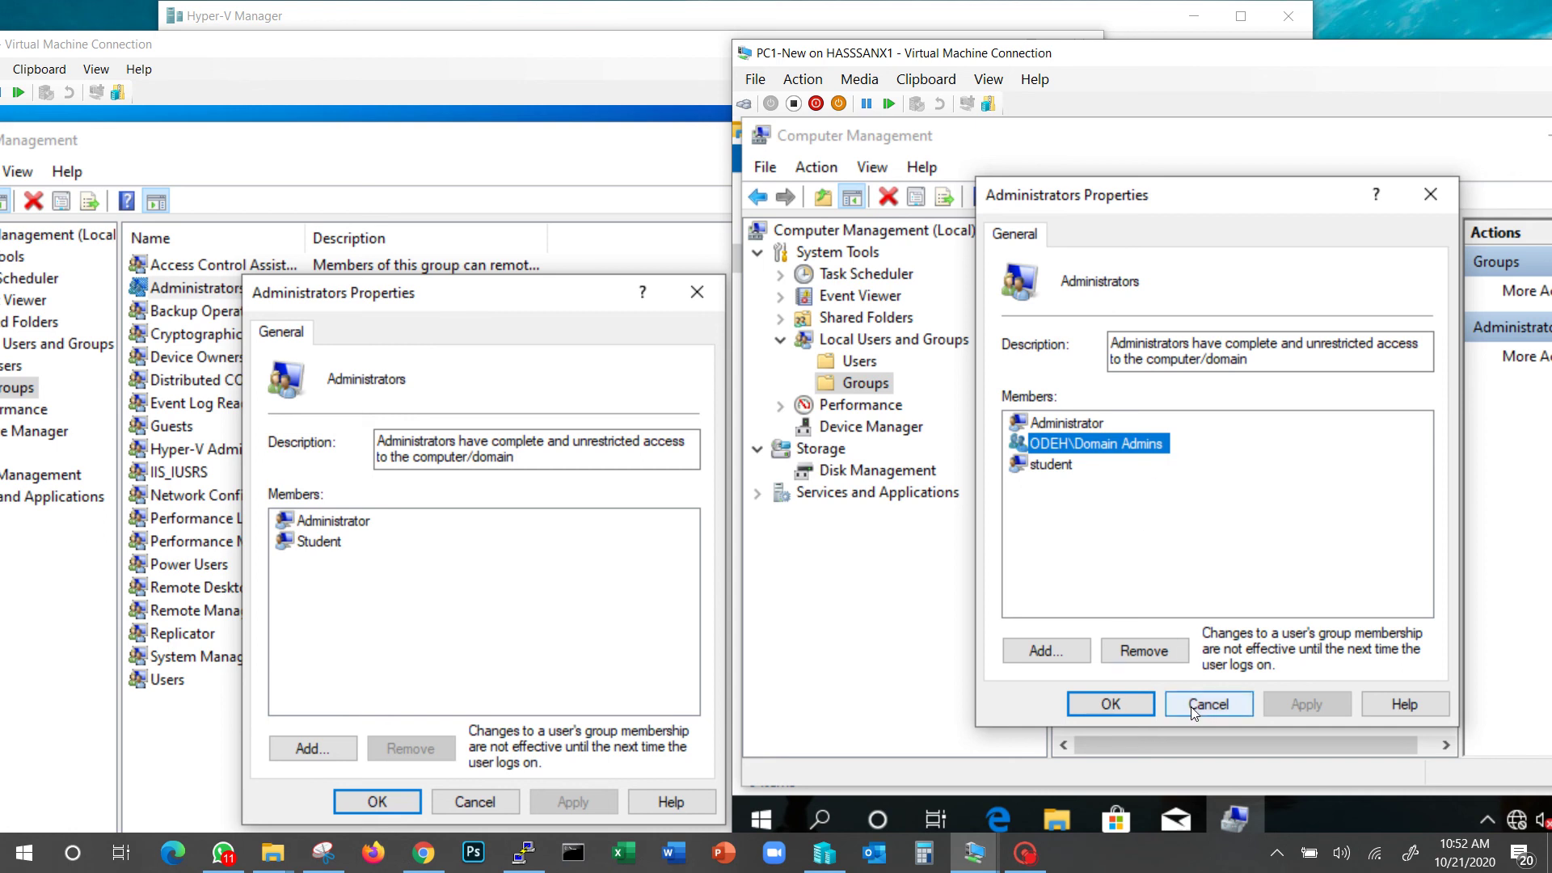
pyautogui.click(1124, 710)
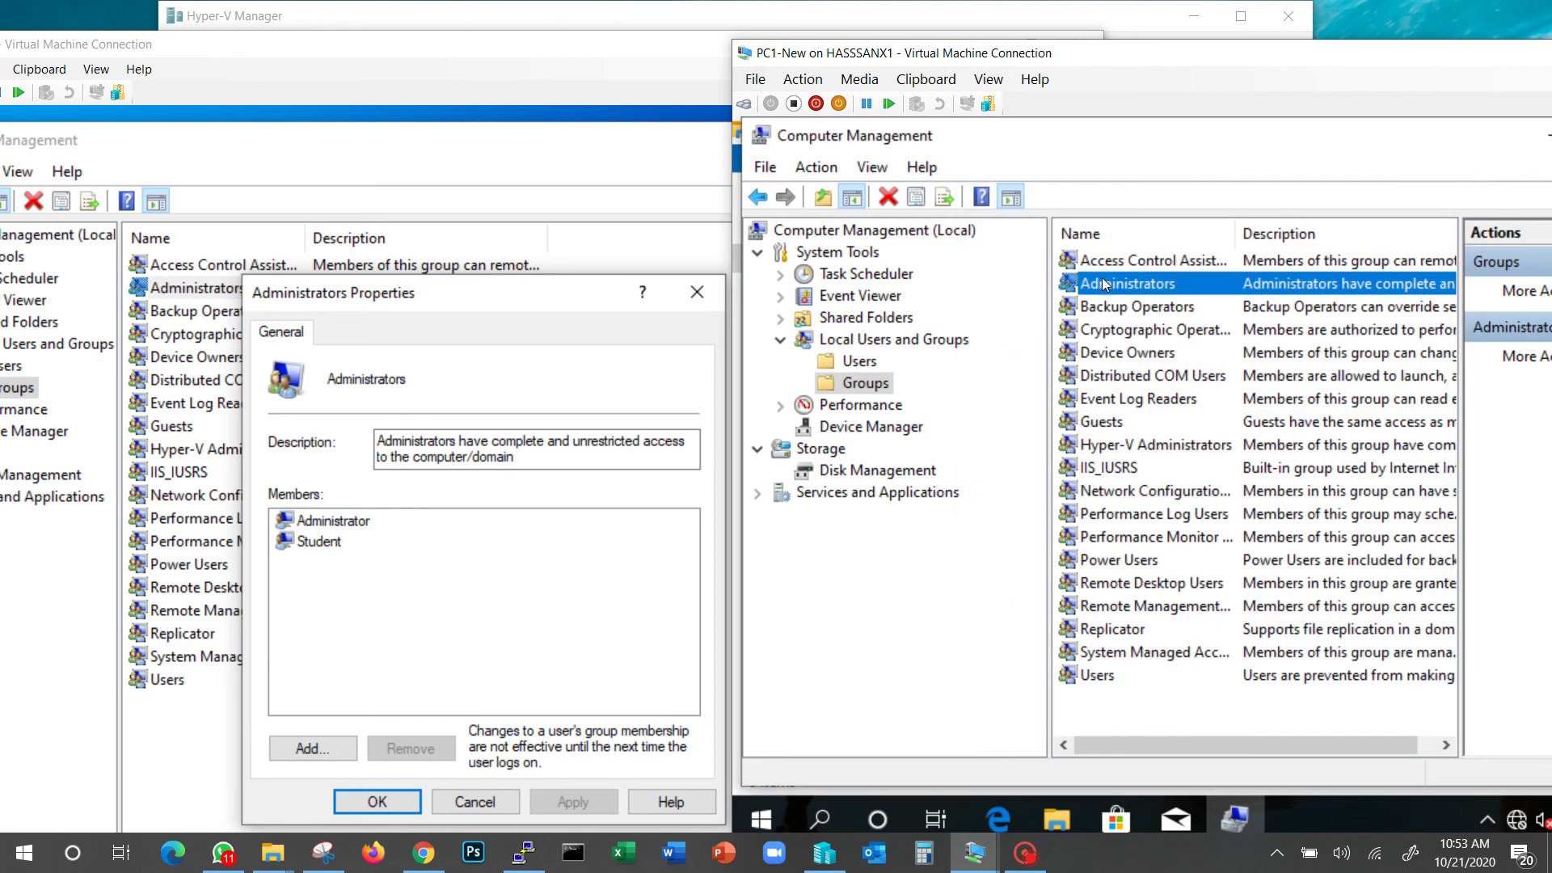
# Reopen the Administrators group, cancel it again, and select the Users group
pyautogui.click(1112, 285)
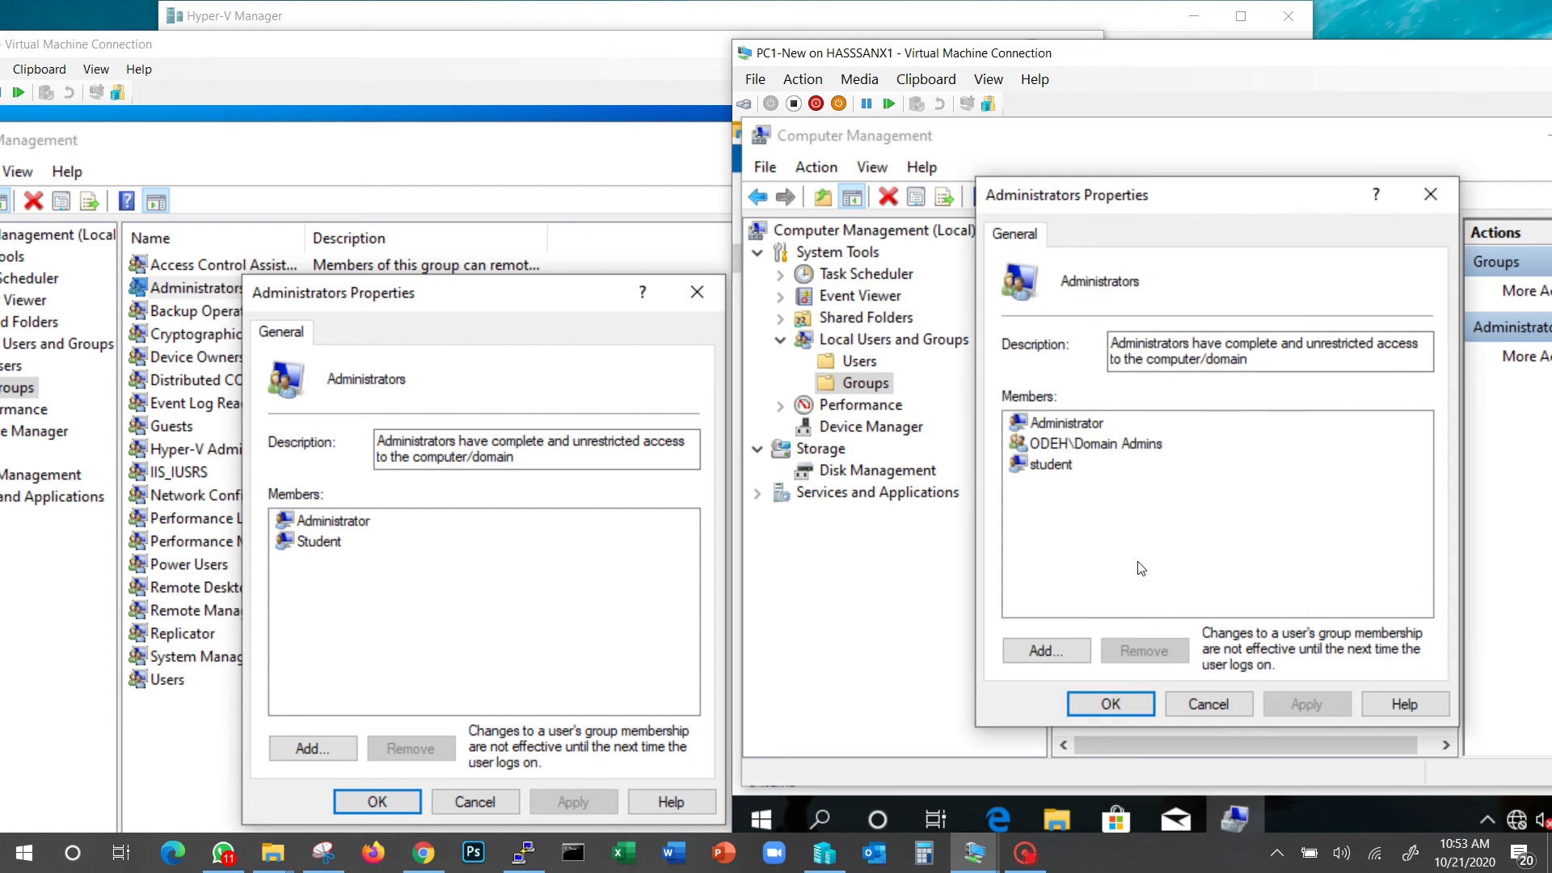
pyautogui.click(1201, 704)
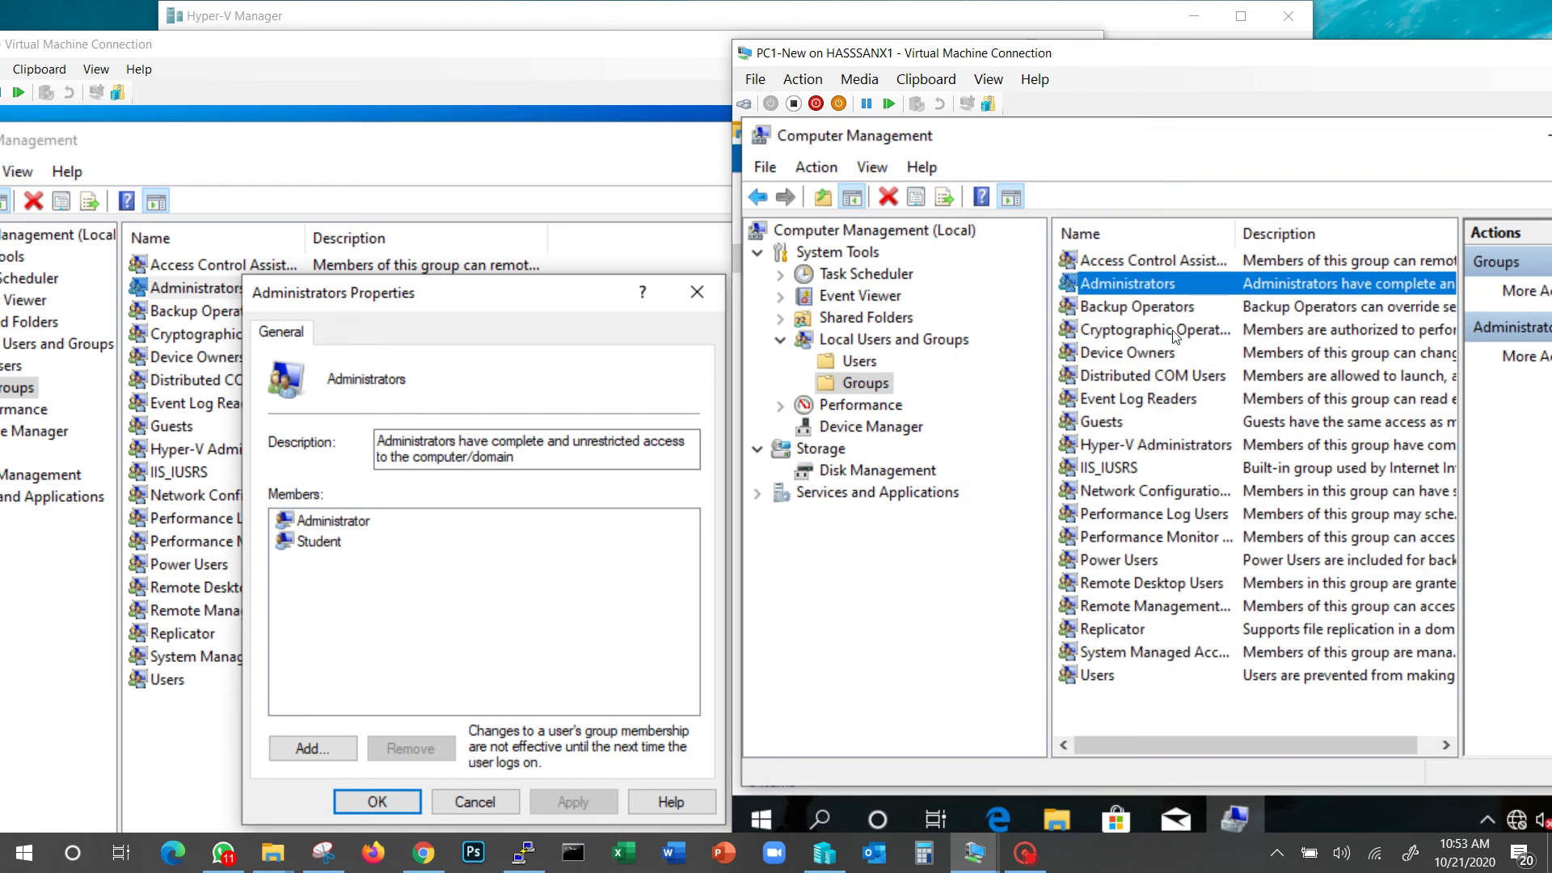
pyautogui.click(1162, 356)
# Open the Users group and select its ODEH\Domain Users member, then bring up the Start menu
pyautogui.doubleClick(1111, 675)
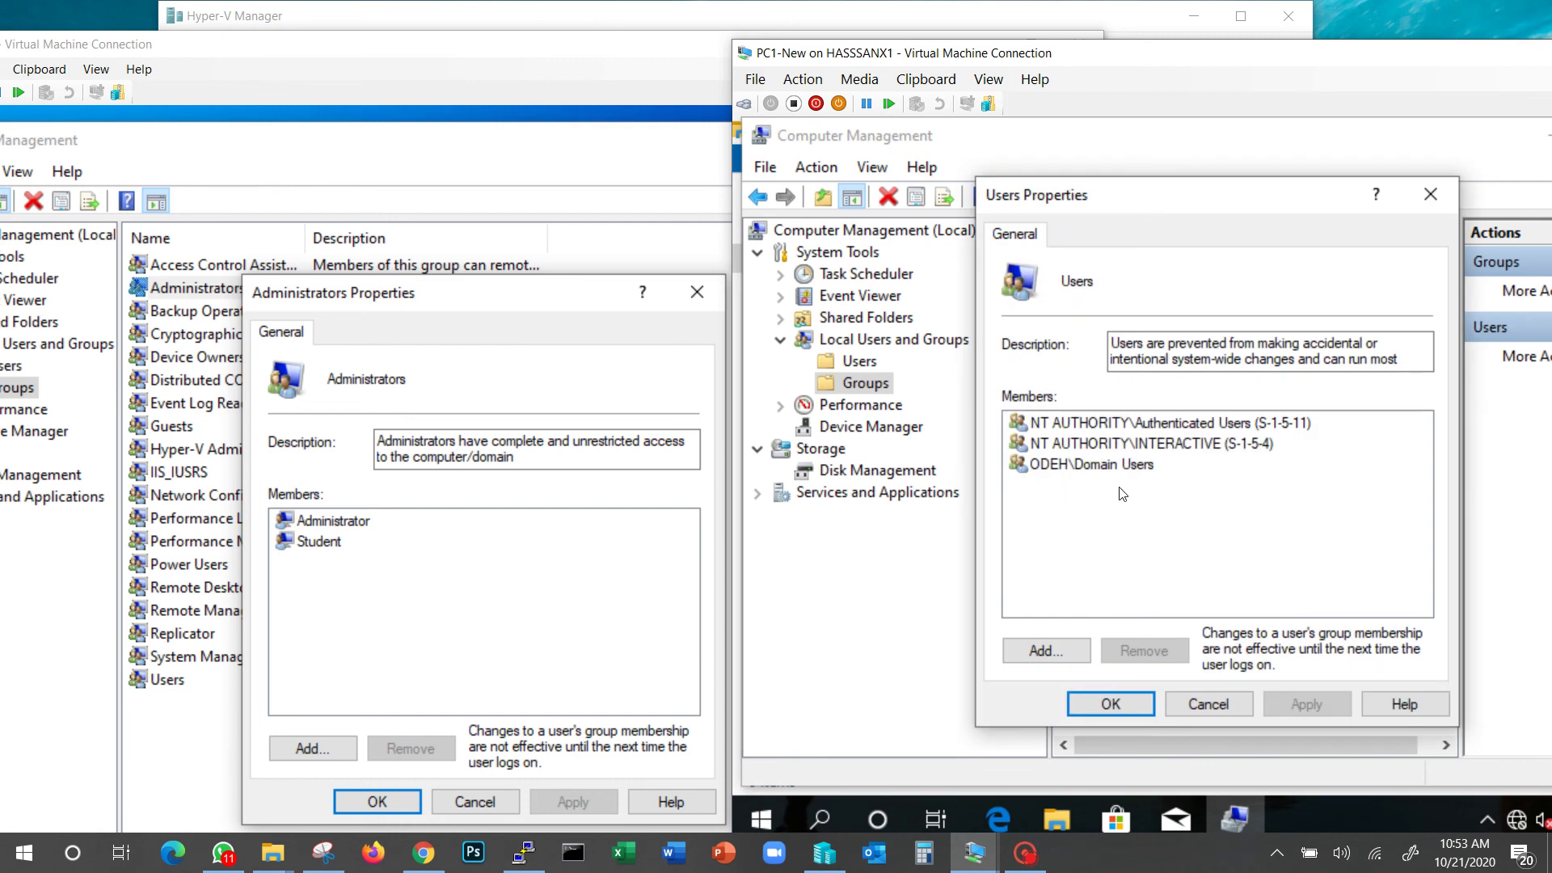
pyautogui.click(1071, 465)
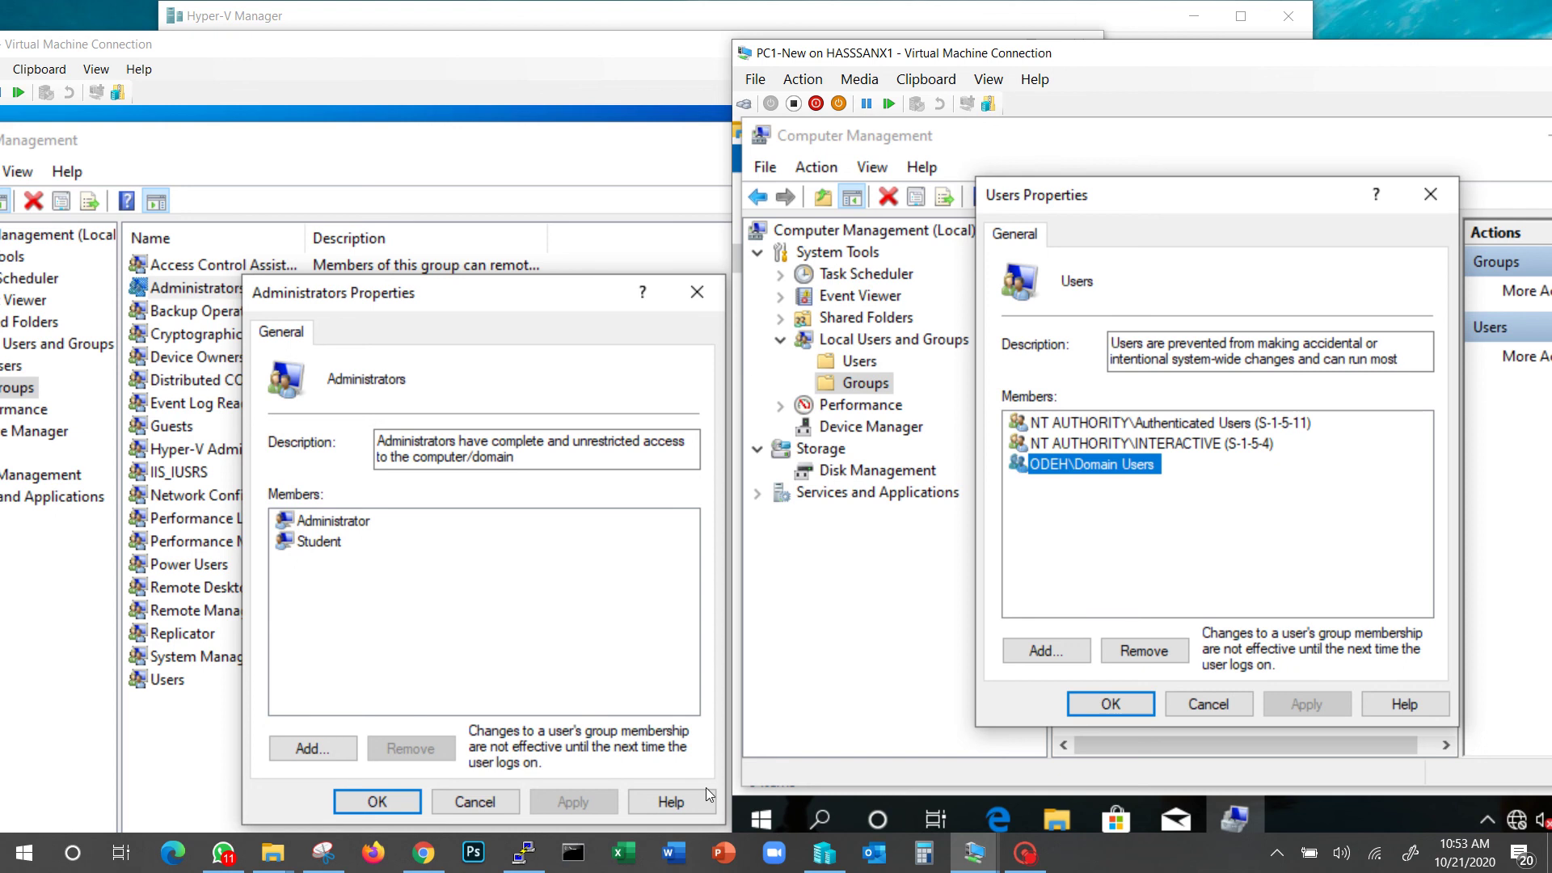
pyautogui.click(757, 821)
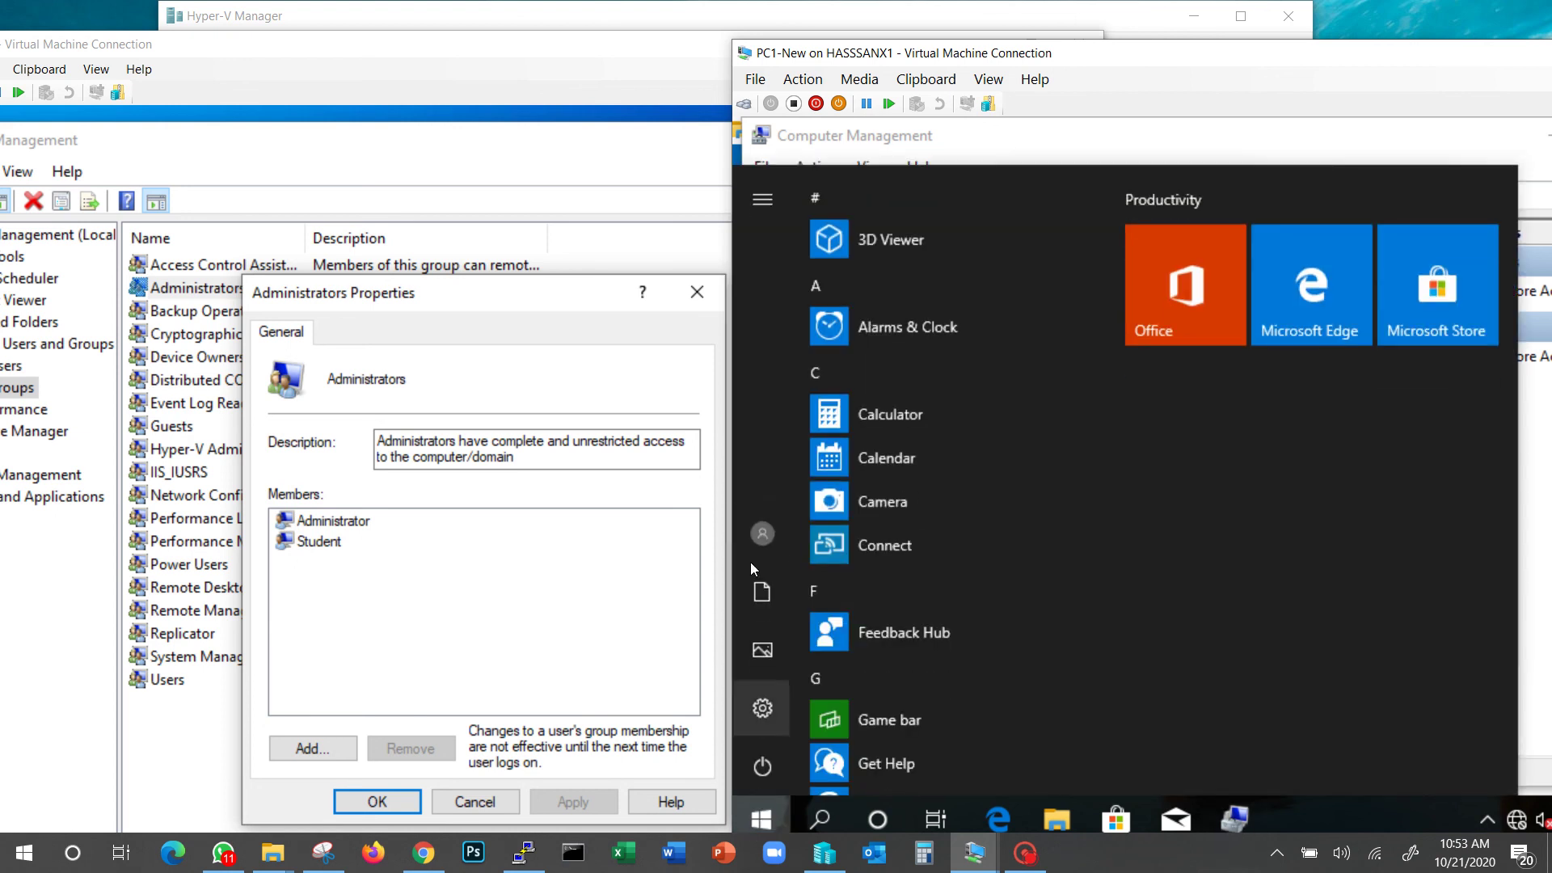
pyautogui.moveTo(768, 535)
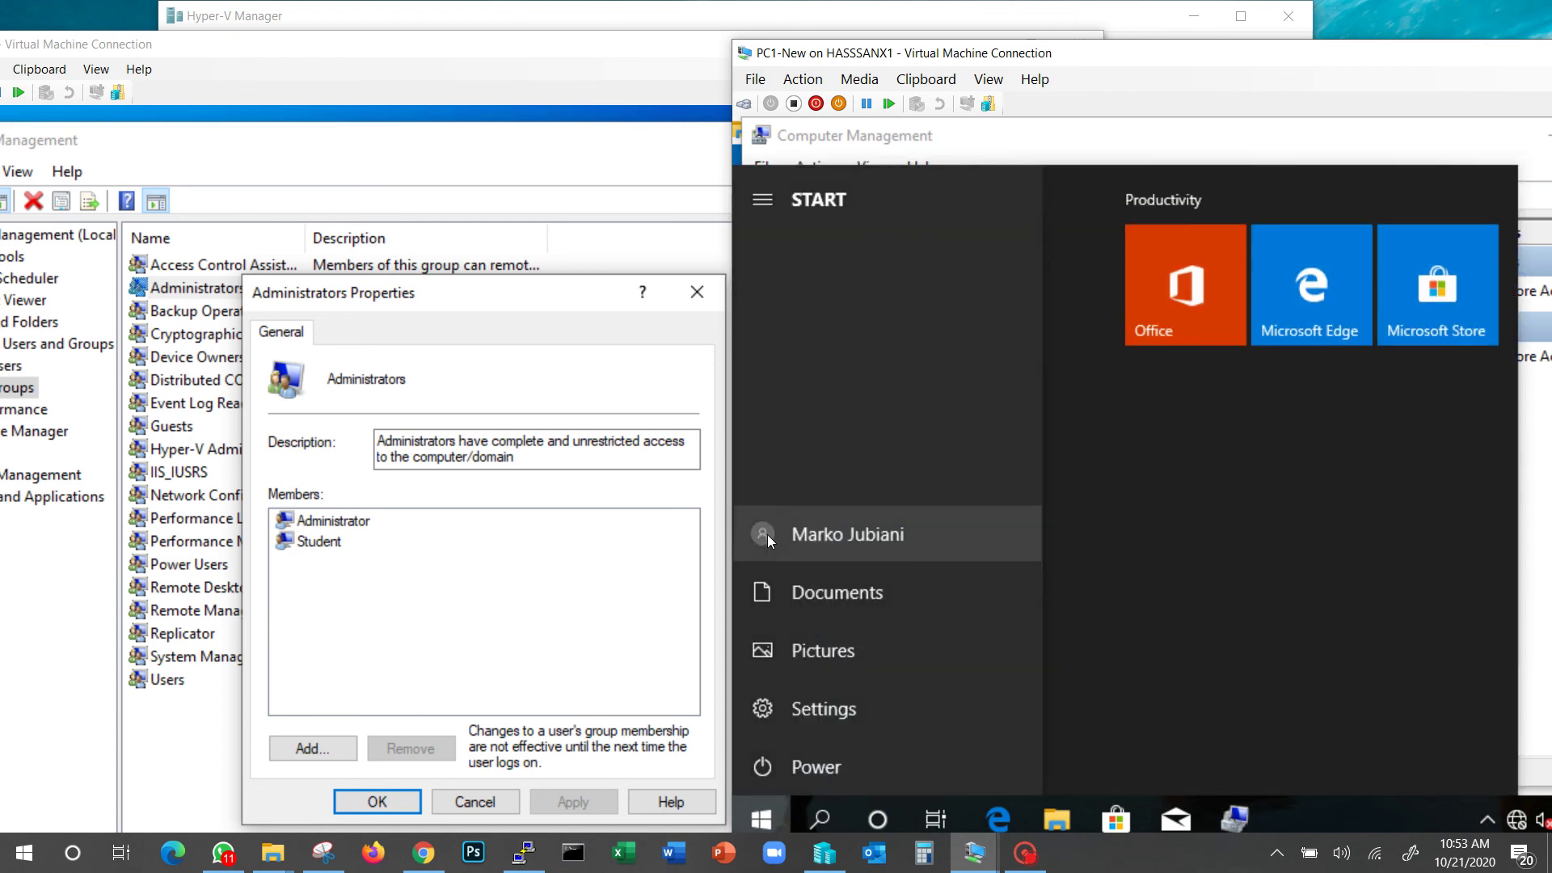
pyautogui.moveTo(1201, 65); pyautogui.dragTo(977, 36)
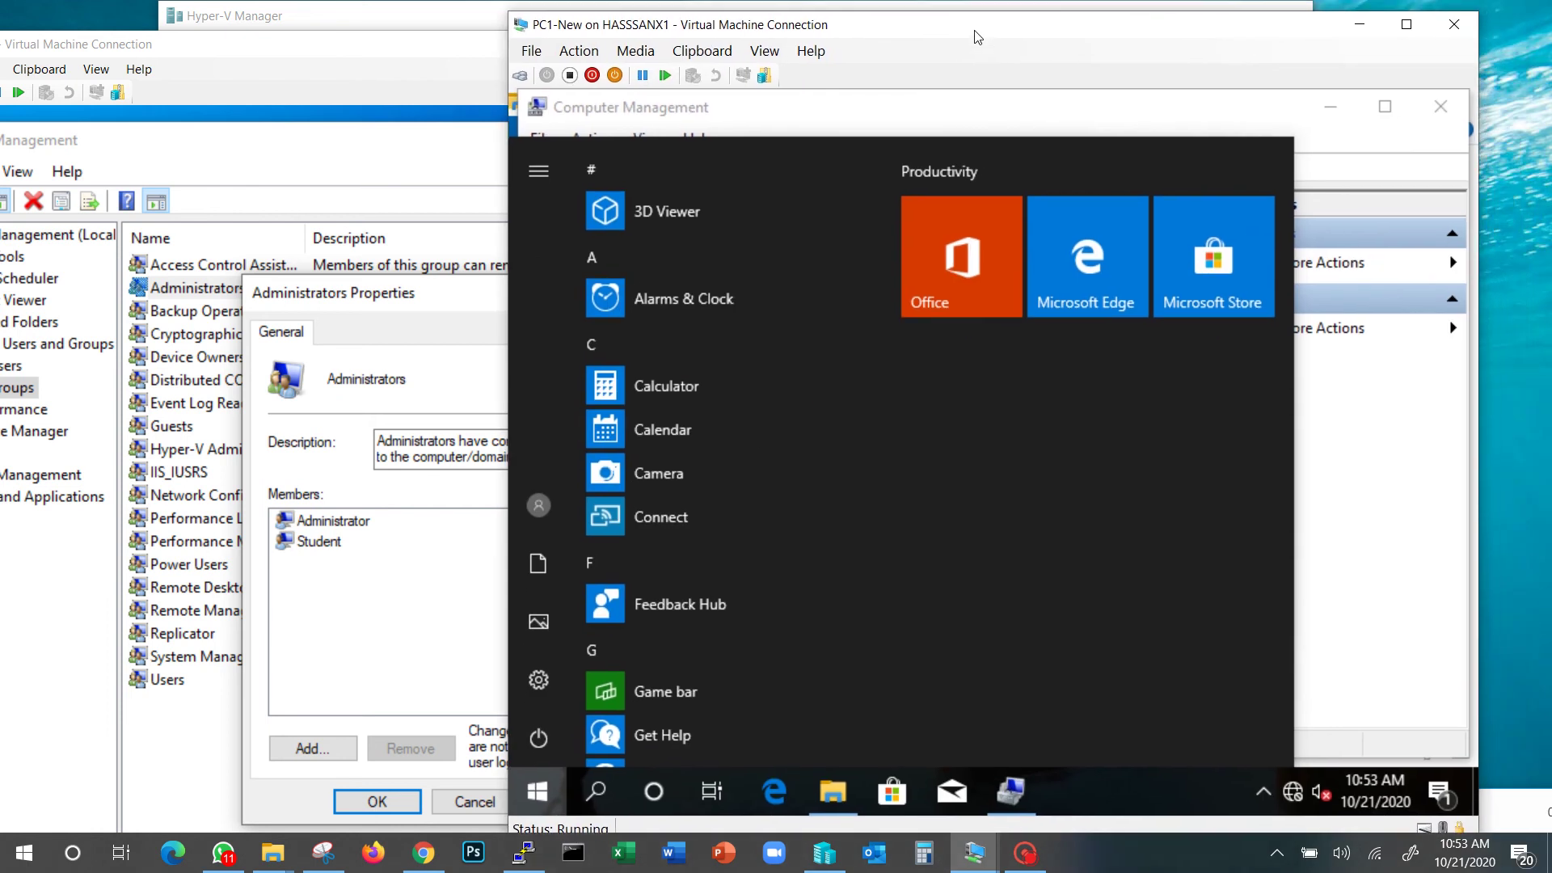
pyautogui.rightClick(1376, 787)
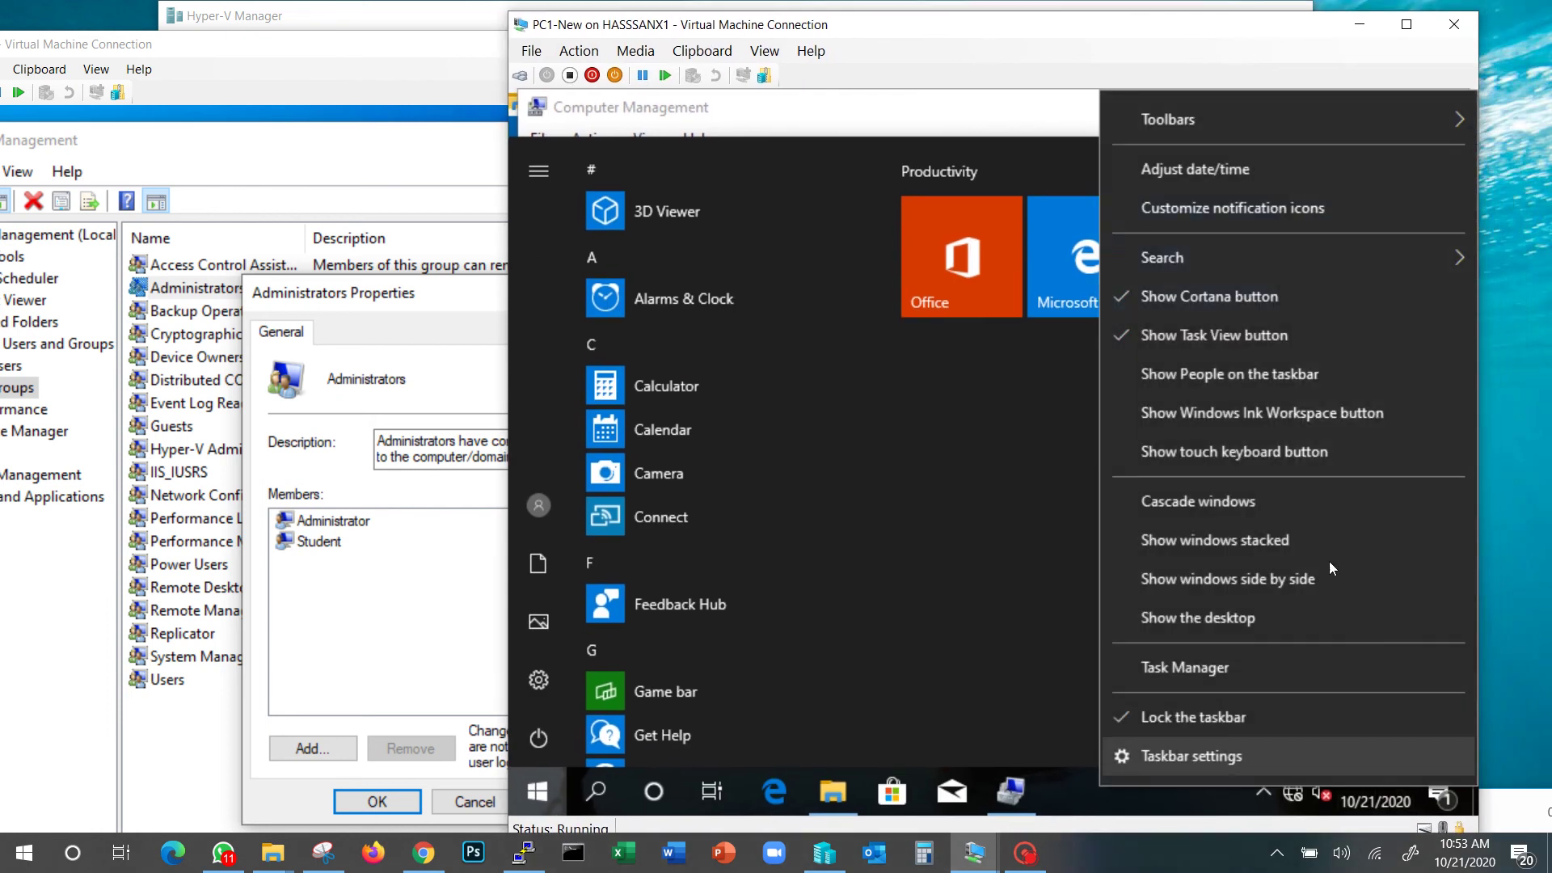
pyautogui.click(1209, 171)
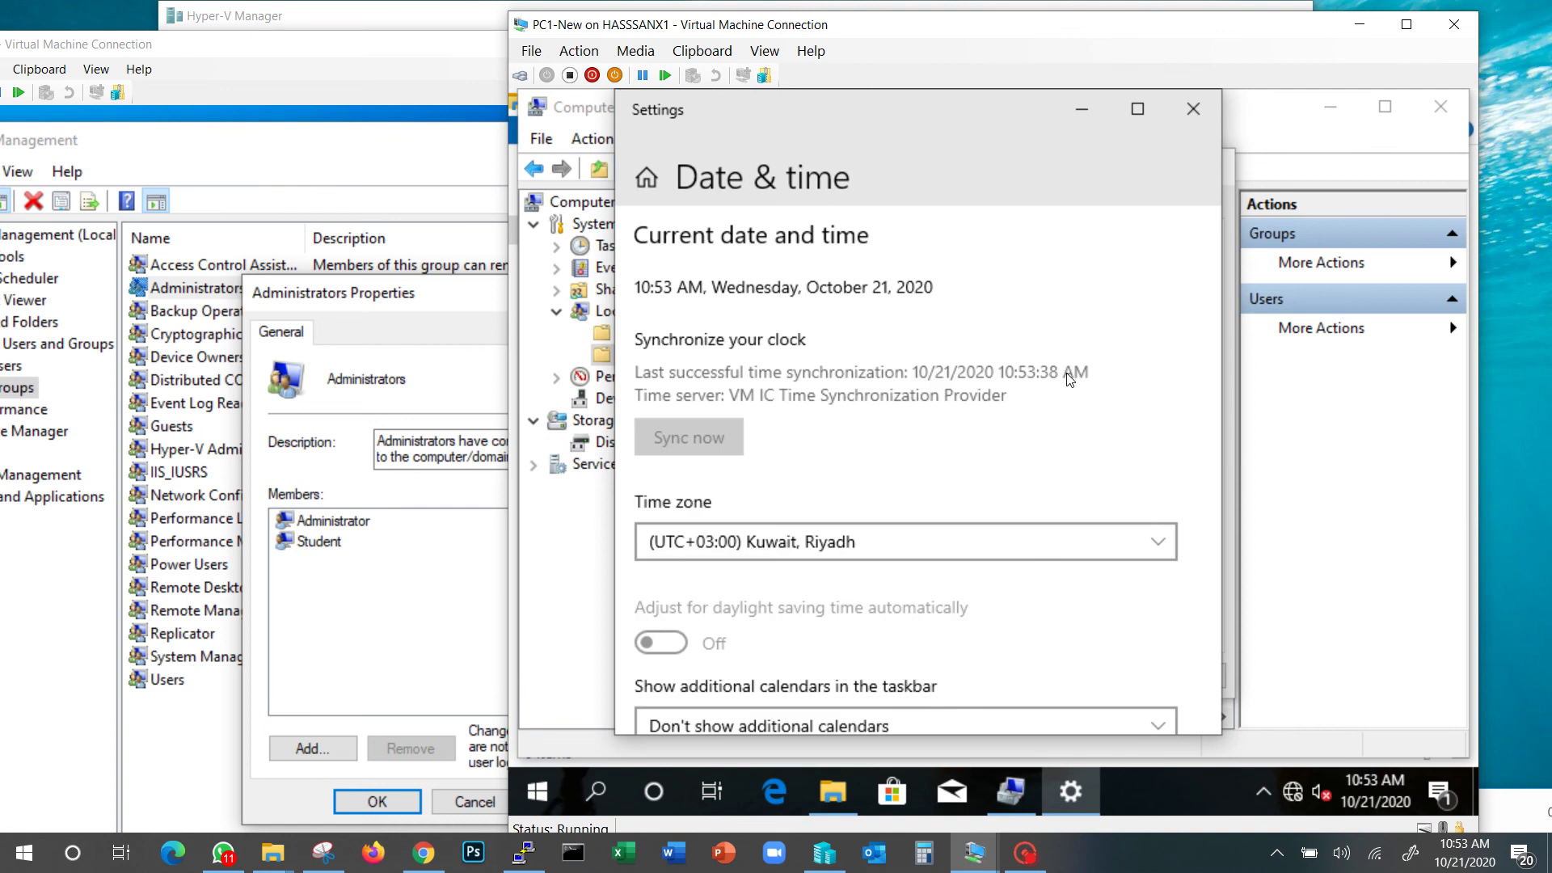
pyautogui.scroll(-3, 782, 558)
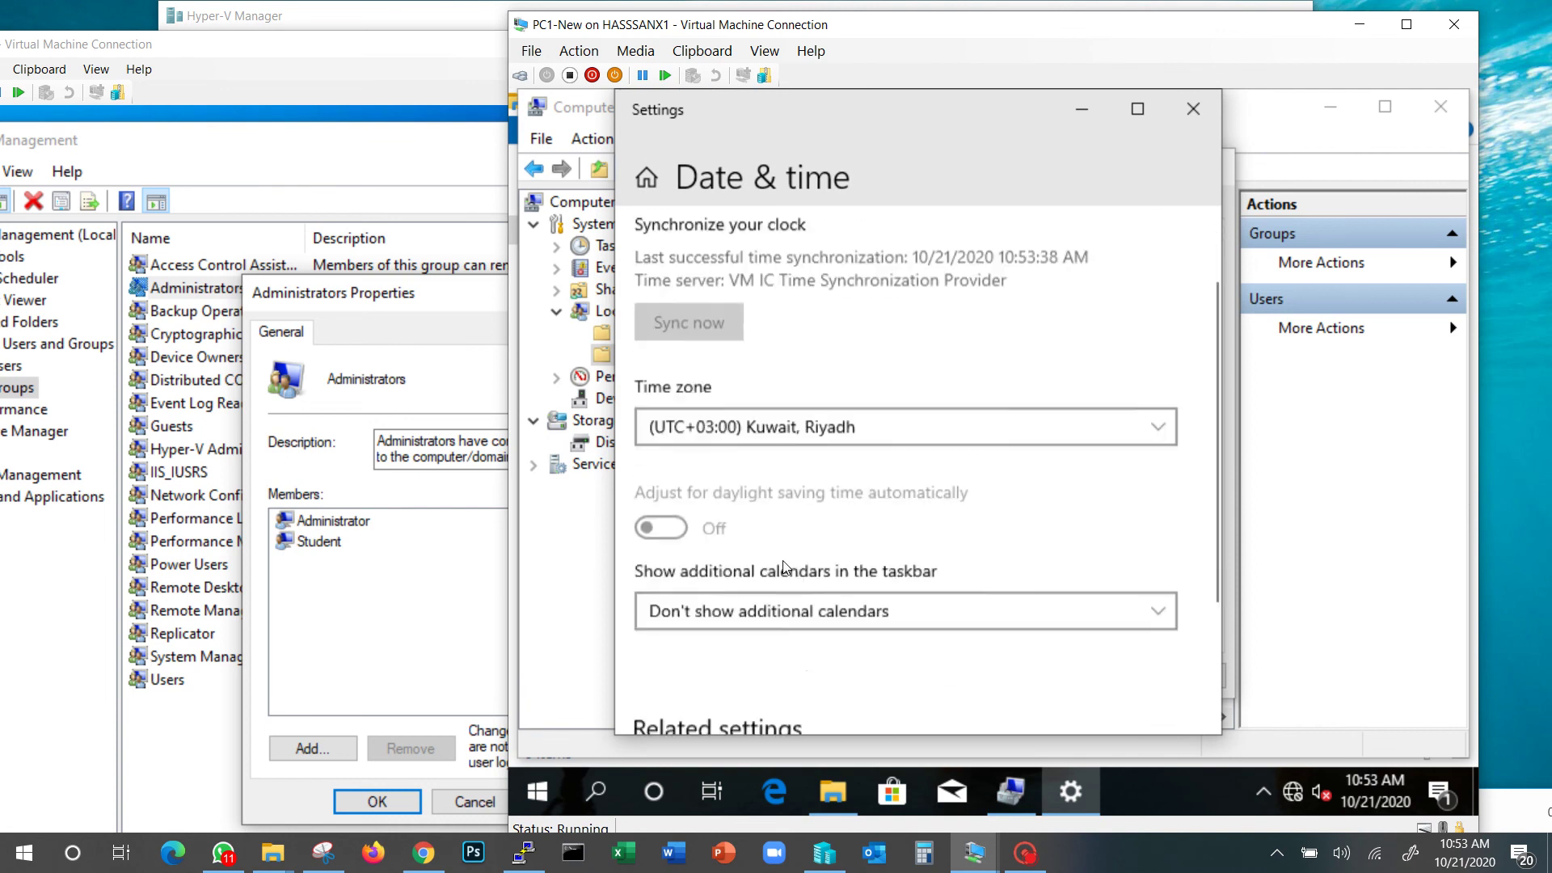
pyautogui.scroll(3, 769, 405)
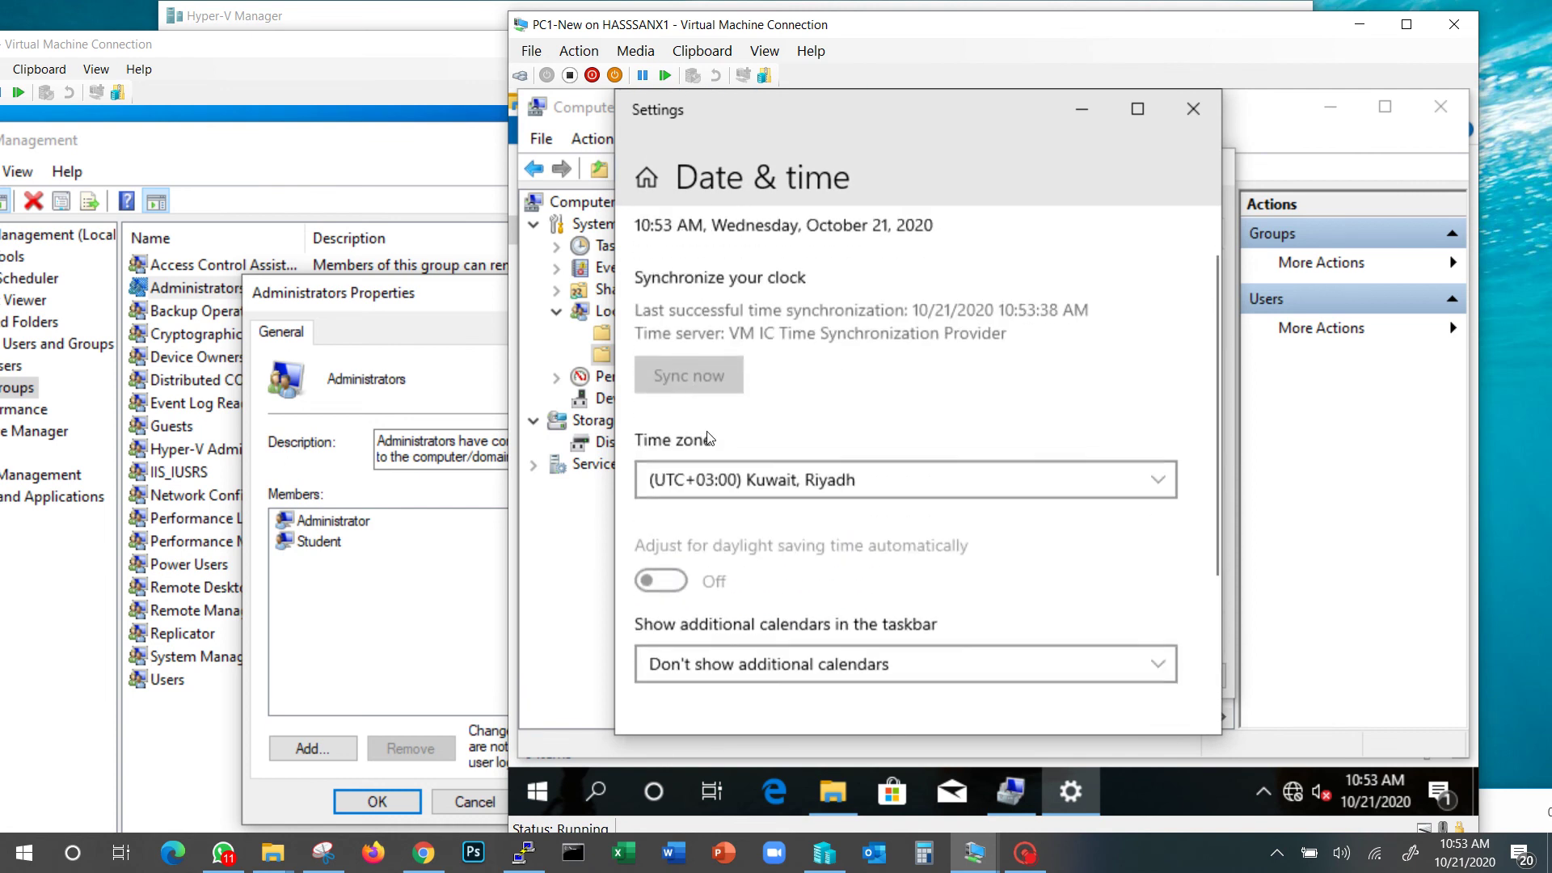
pyautogui.scroll(-4, 711, 485)
pyautogui.click(712, 535)
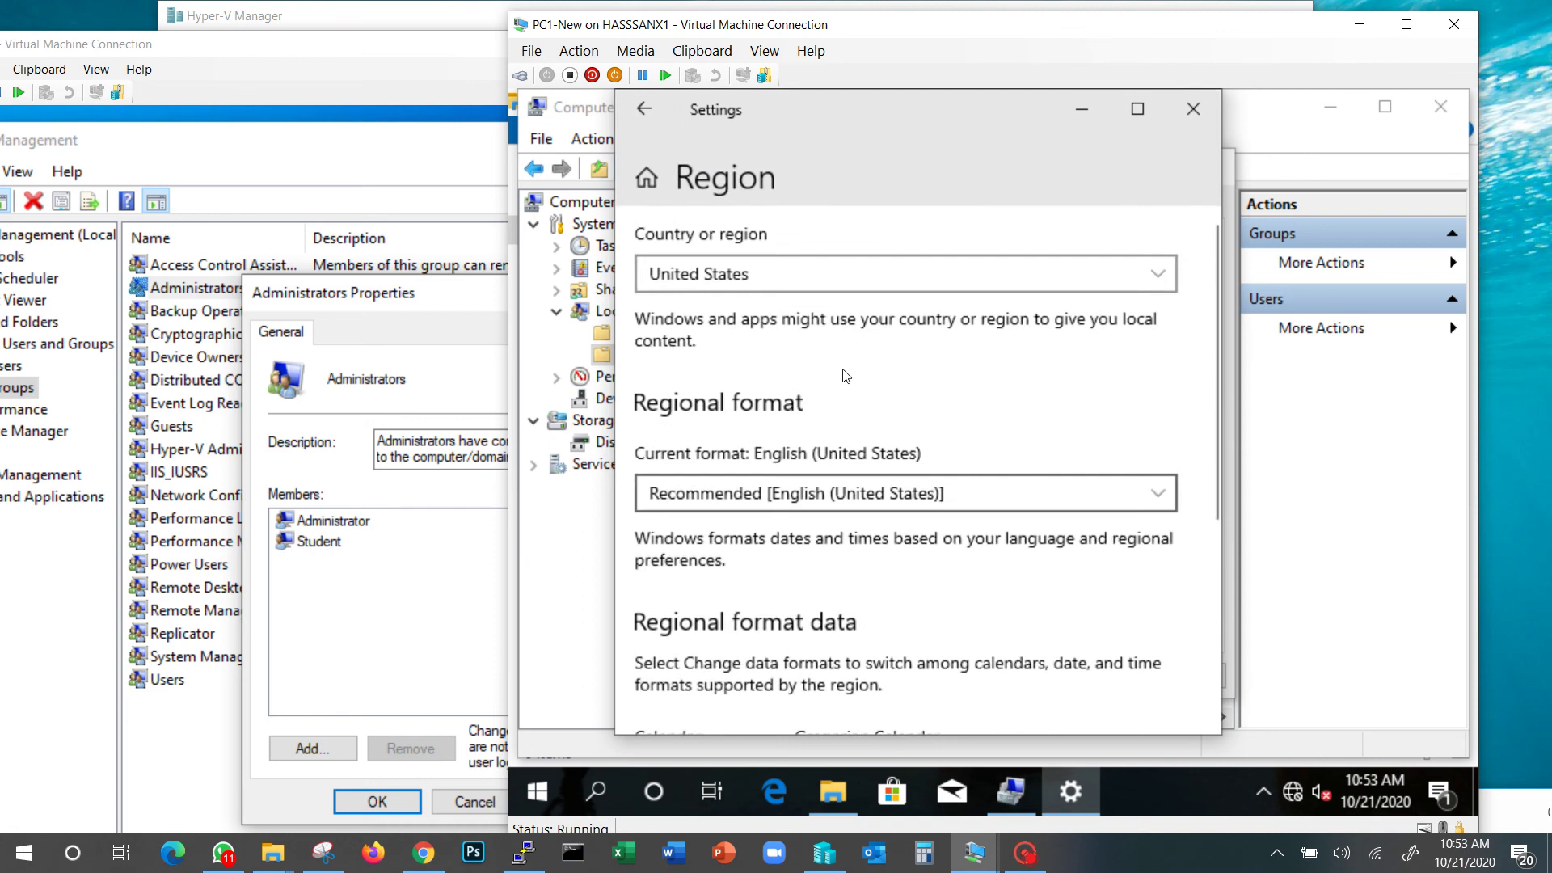
pyautogui.click(1193, 113)
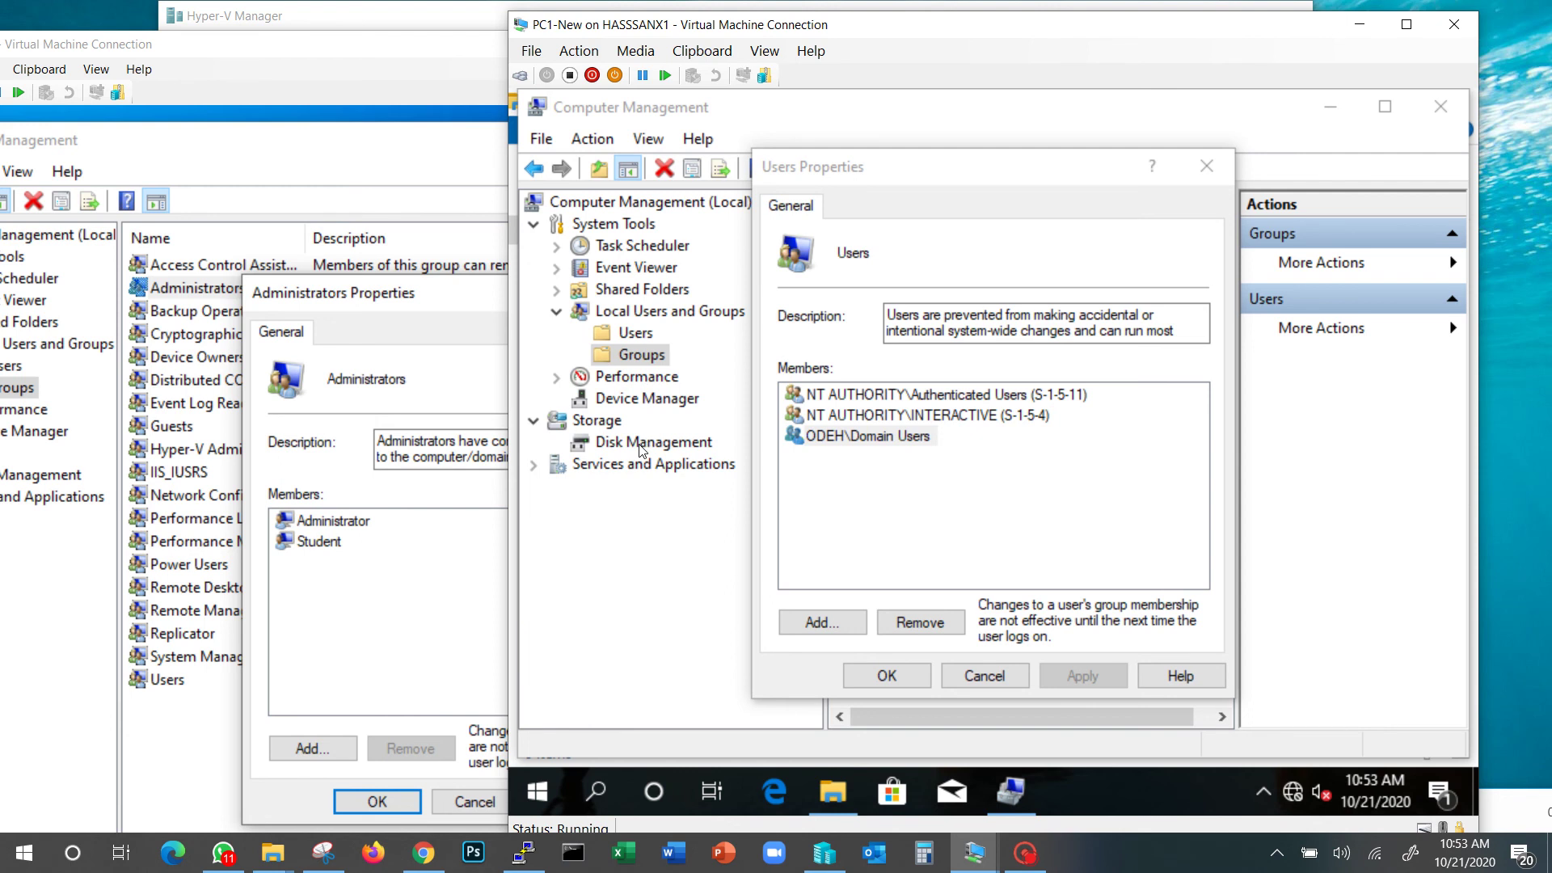
# Cancel Users Properties, try Disk Management, dismiss the access-rights error, and return to Groups
pyautogui.click(985, 676)
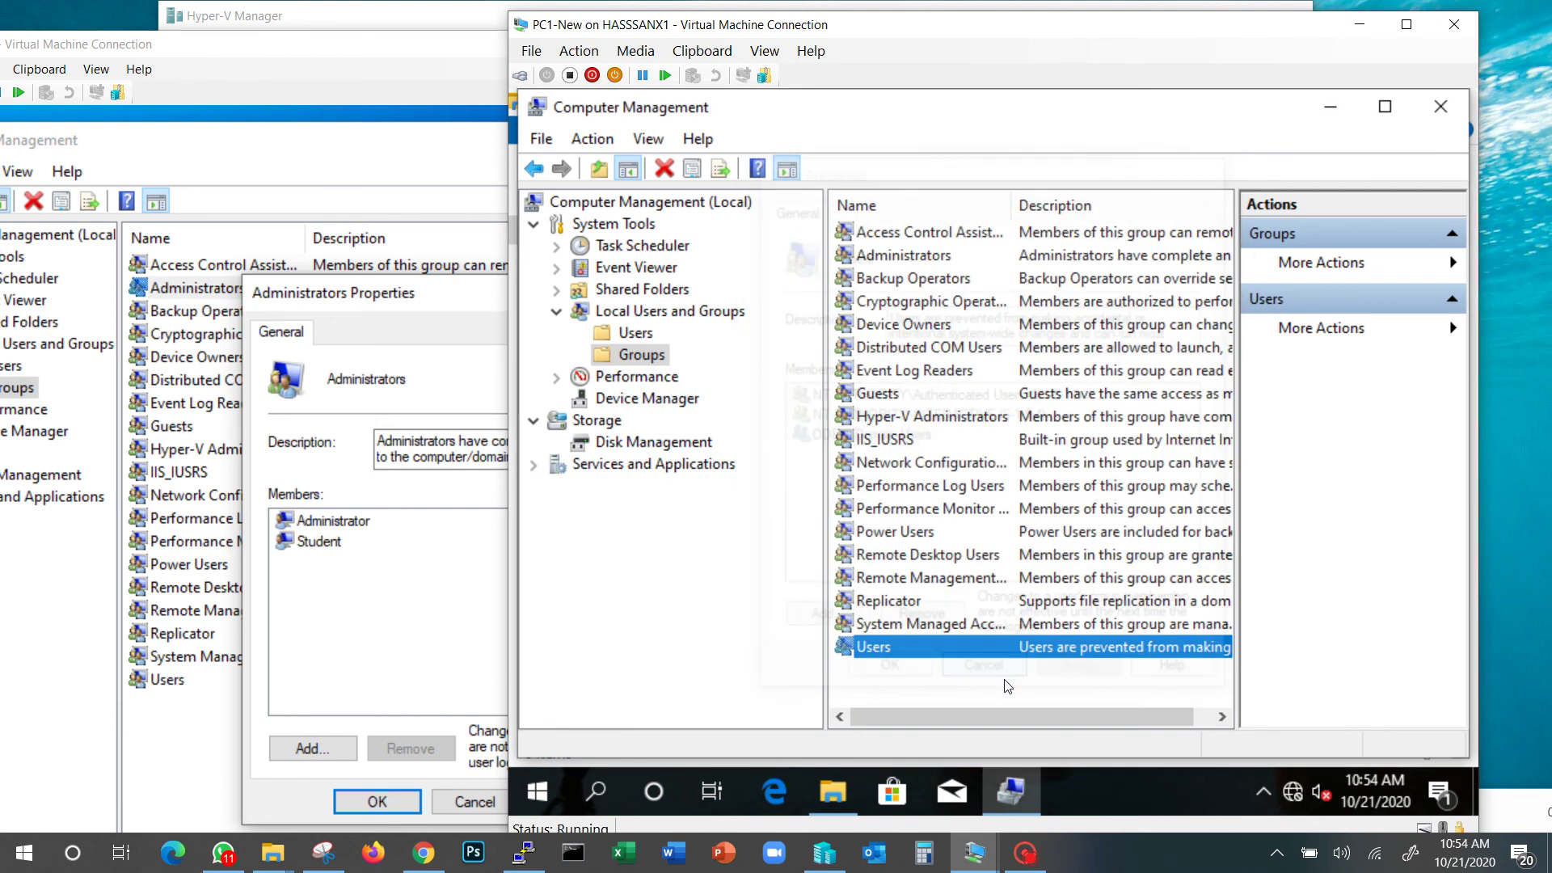
pyautogui.click(639, 449)
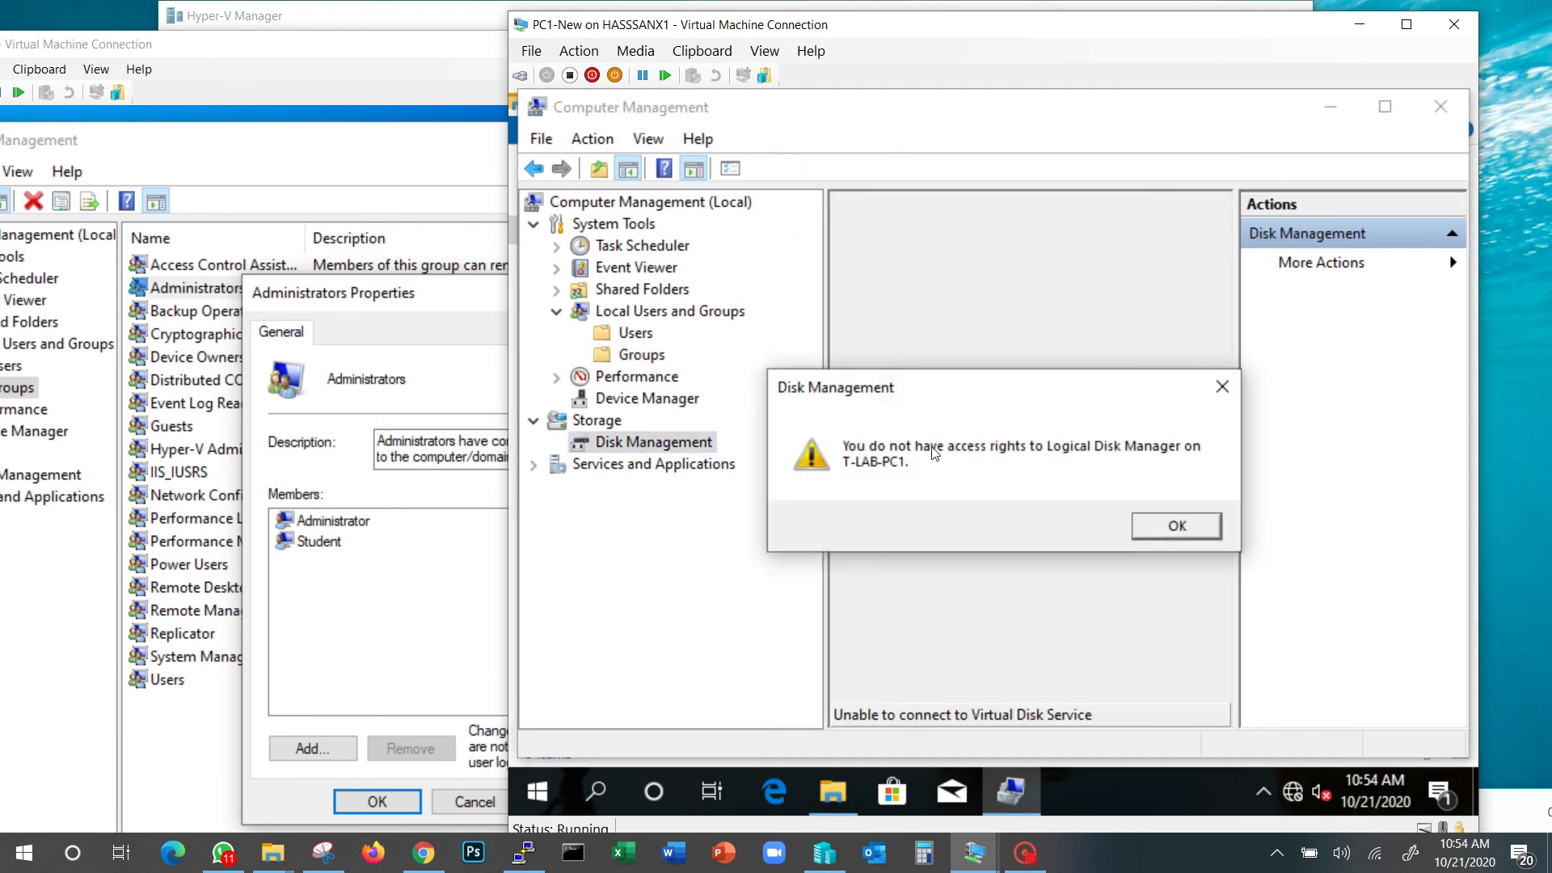
pyautogui.click(1167, 530)
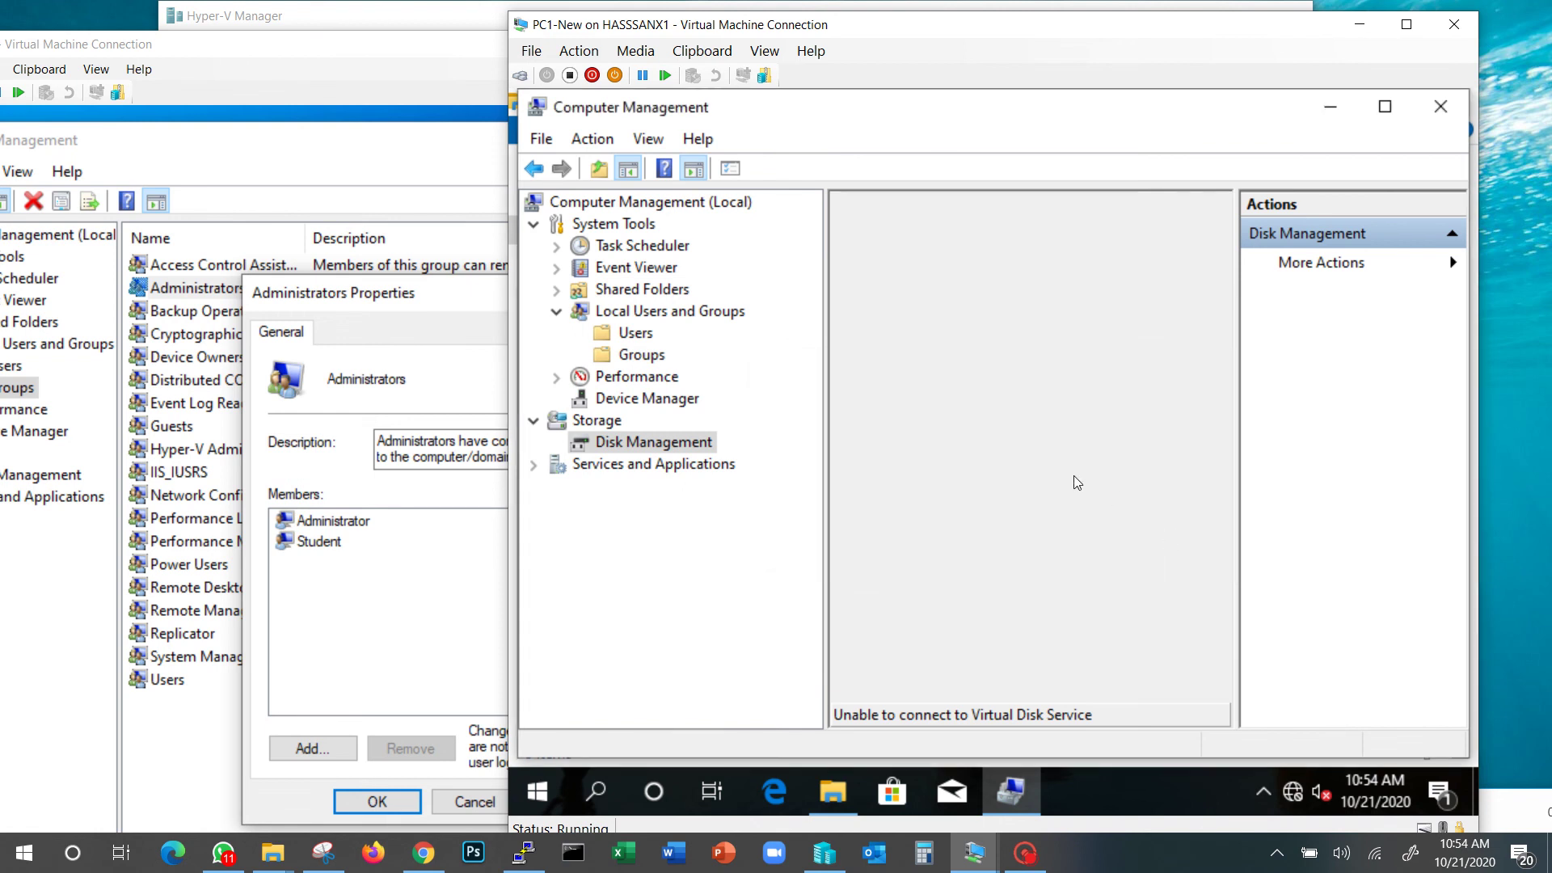
pyautogui.click(639, 356)
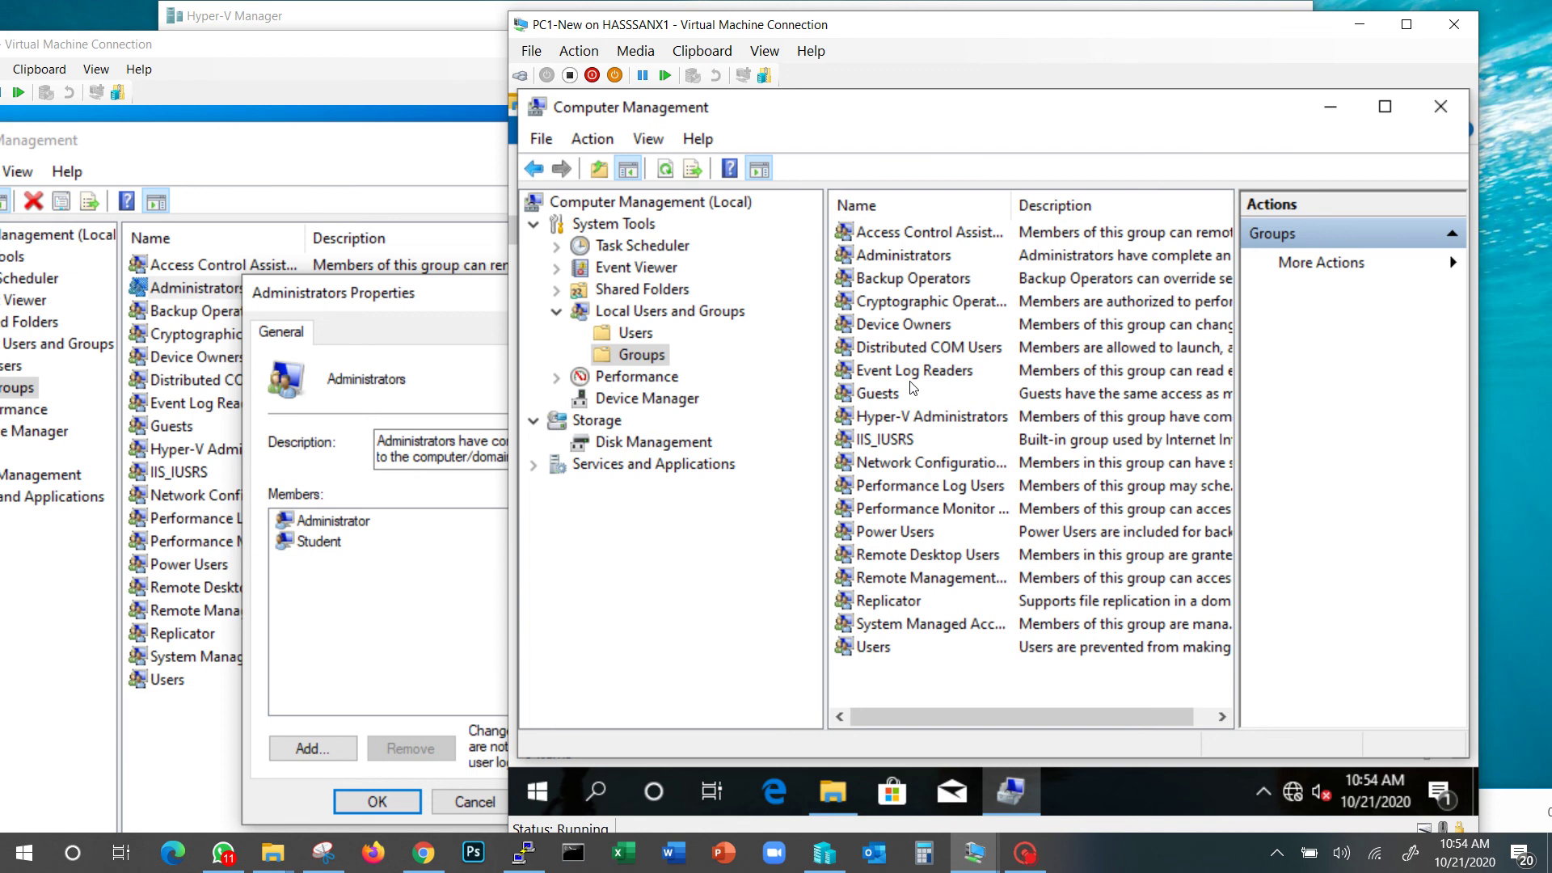
# Recheck the Administrators group's ODEH\Domain Admins member, close it, and minimize Computer Management
pyautogui.click(945, 260)
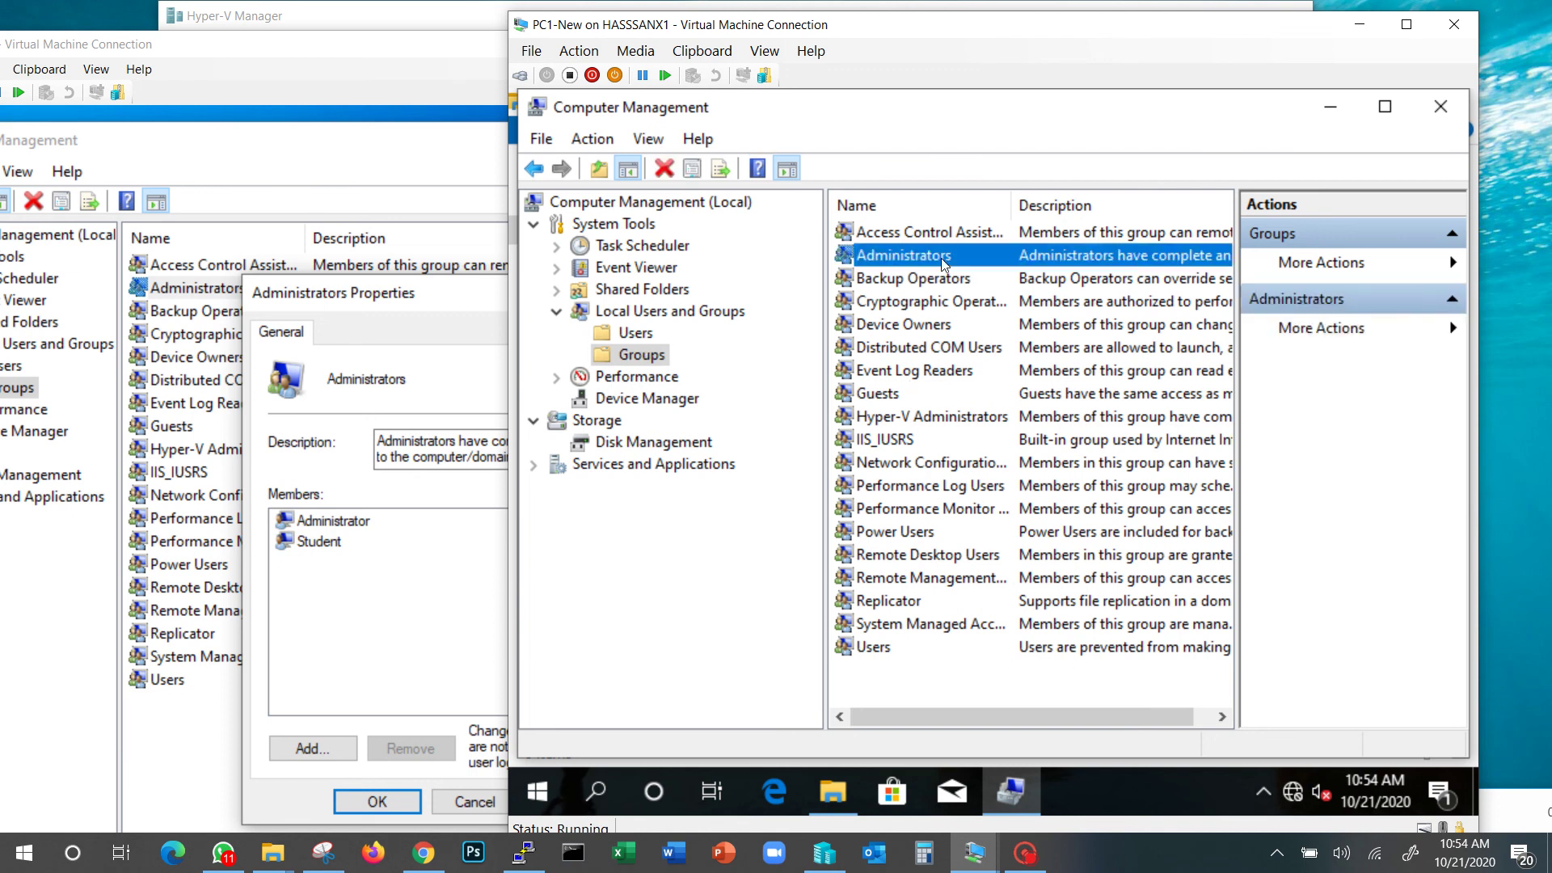
pyautogui.doubleClick(943, 260)
pyautogui.click(873, 417)
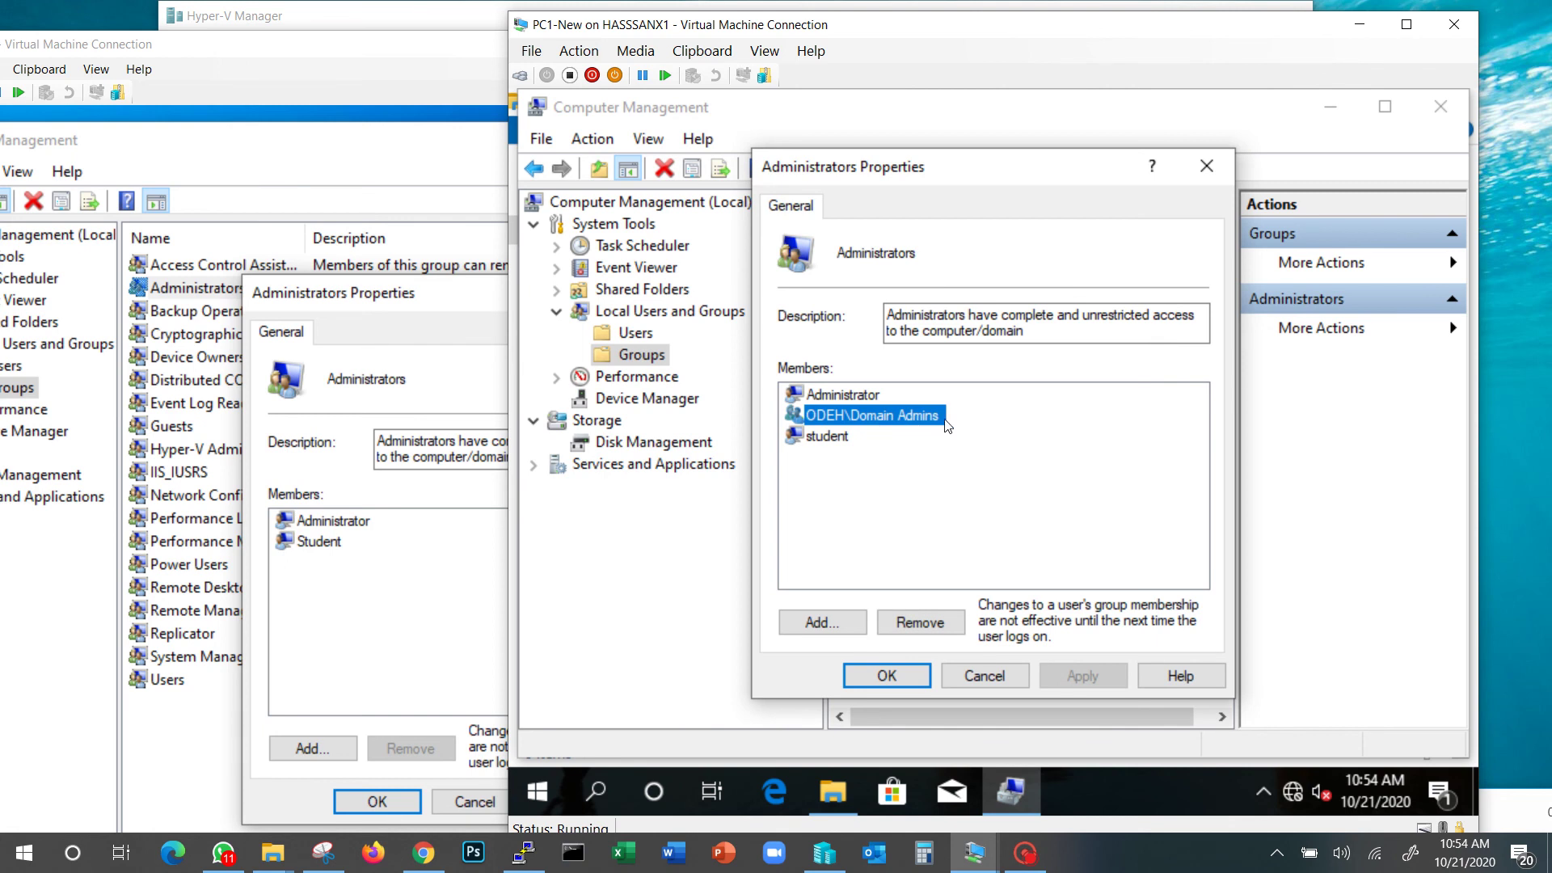
pyautogui.click(899, 678)
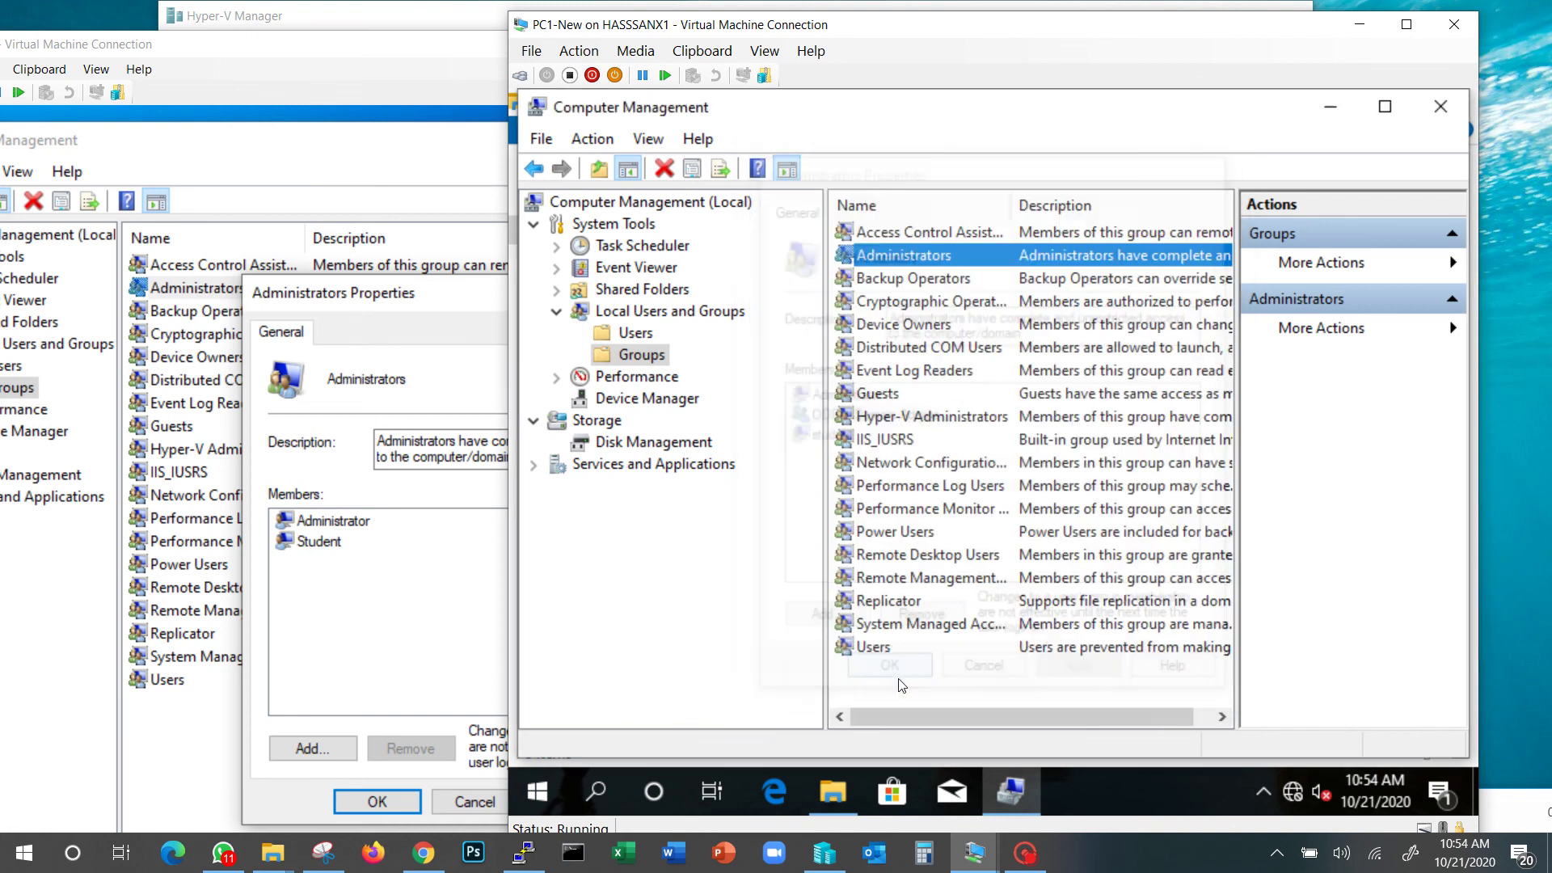
pyautogui.click(1334, 110)
pyautogui.click(540, 792)
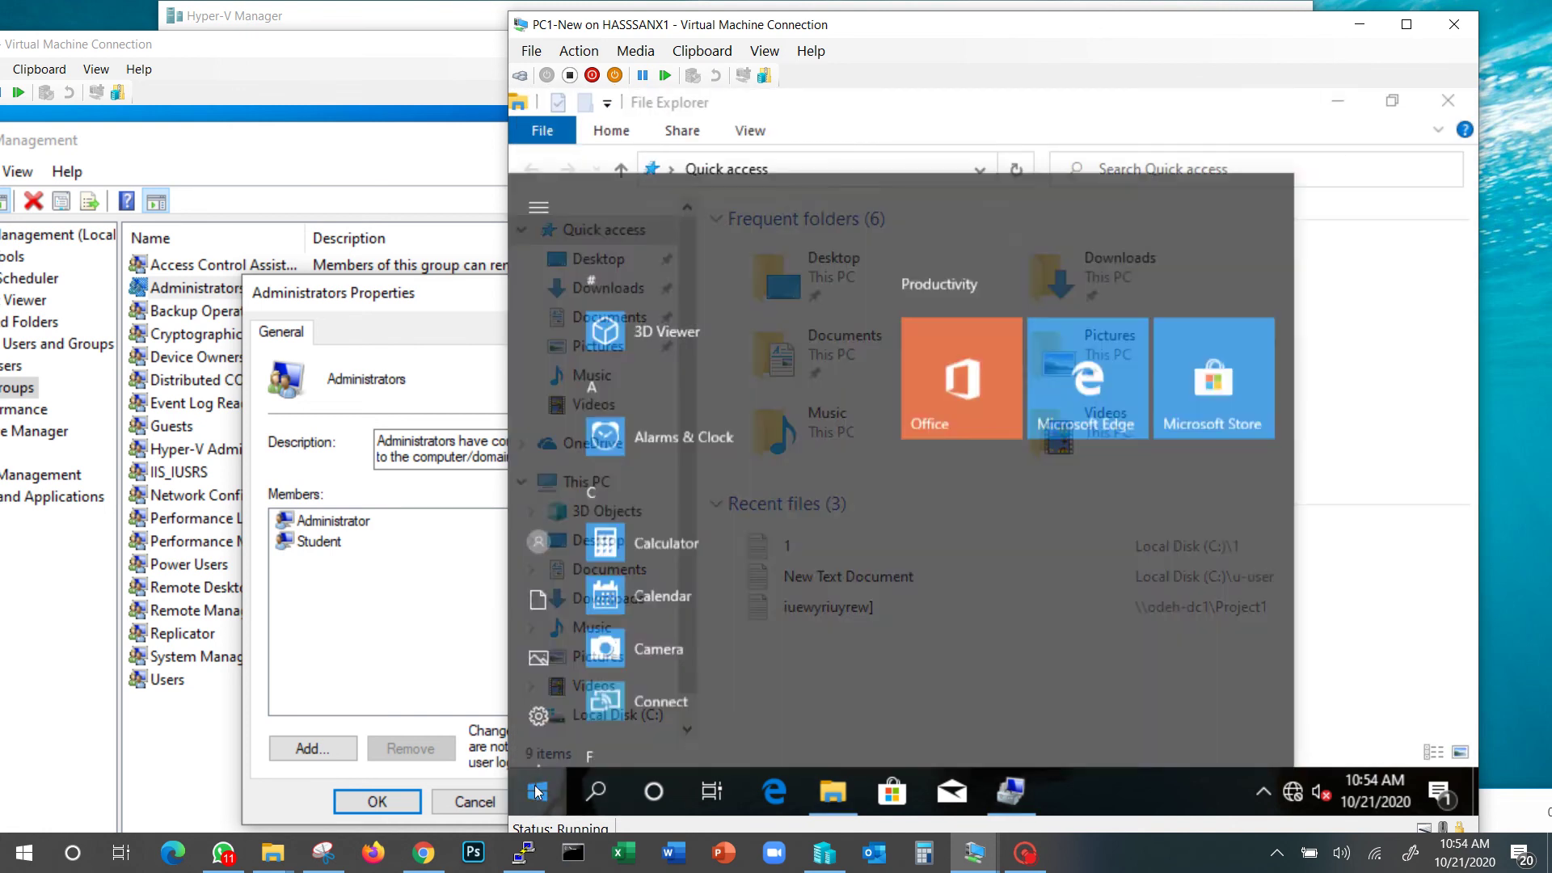
# Run Computer Management as administrator from a 'computer' search, entering a domain admin's user name and password
pyautogui.write('computer')
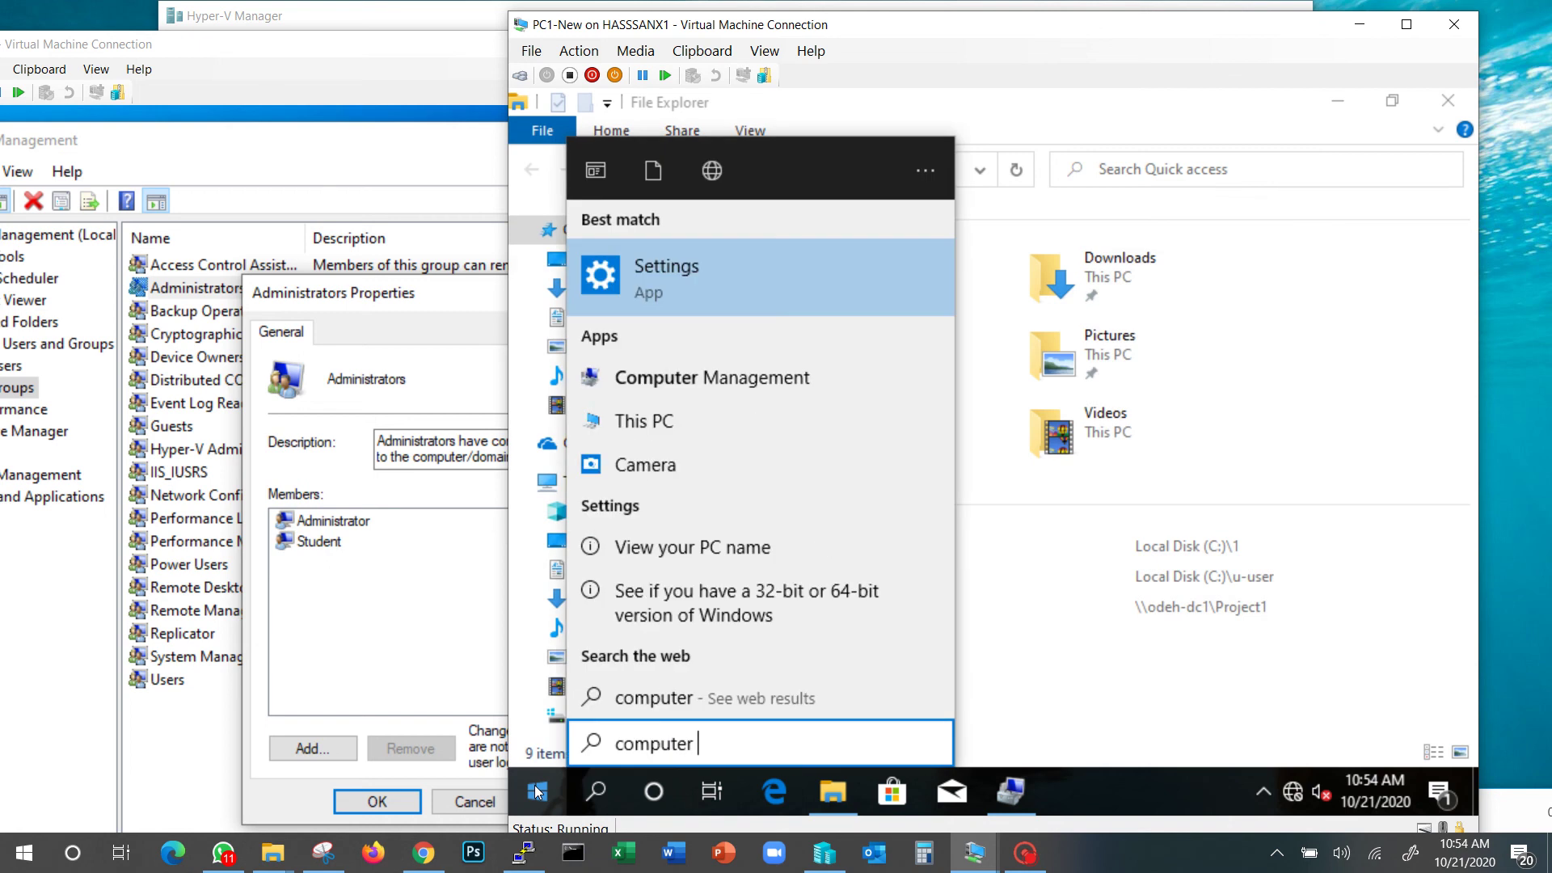
pyautogui.rightClick(769, 376)
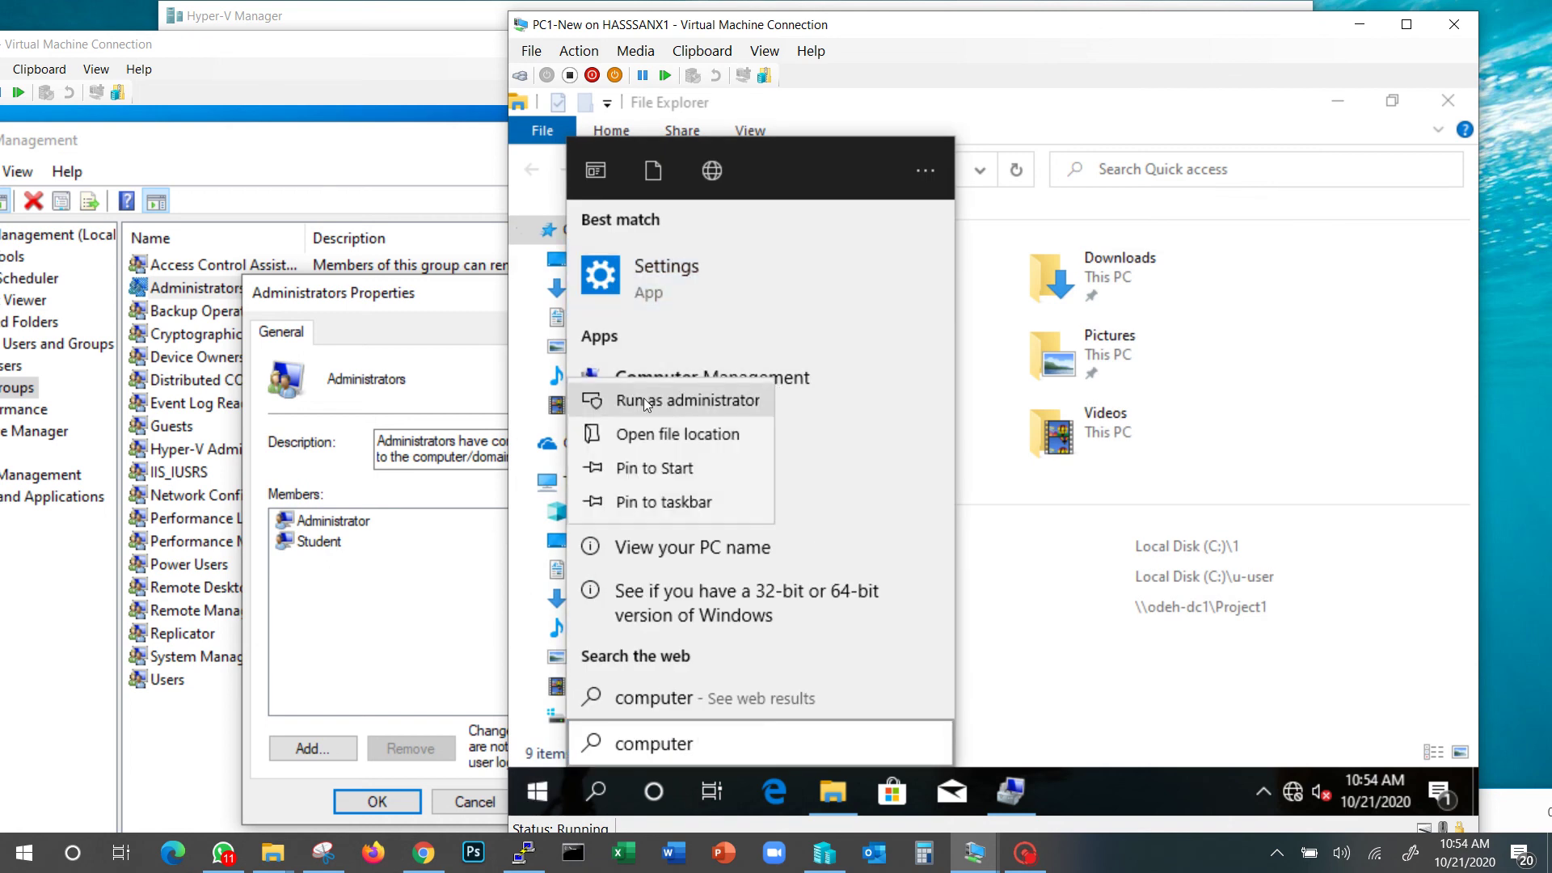
pyautogui.click(748, 399)
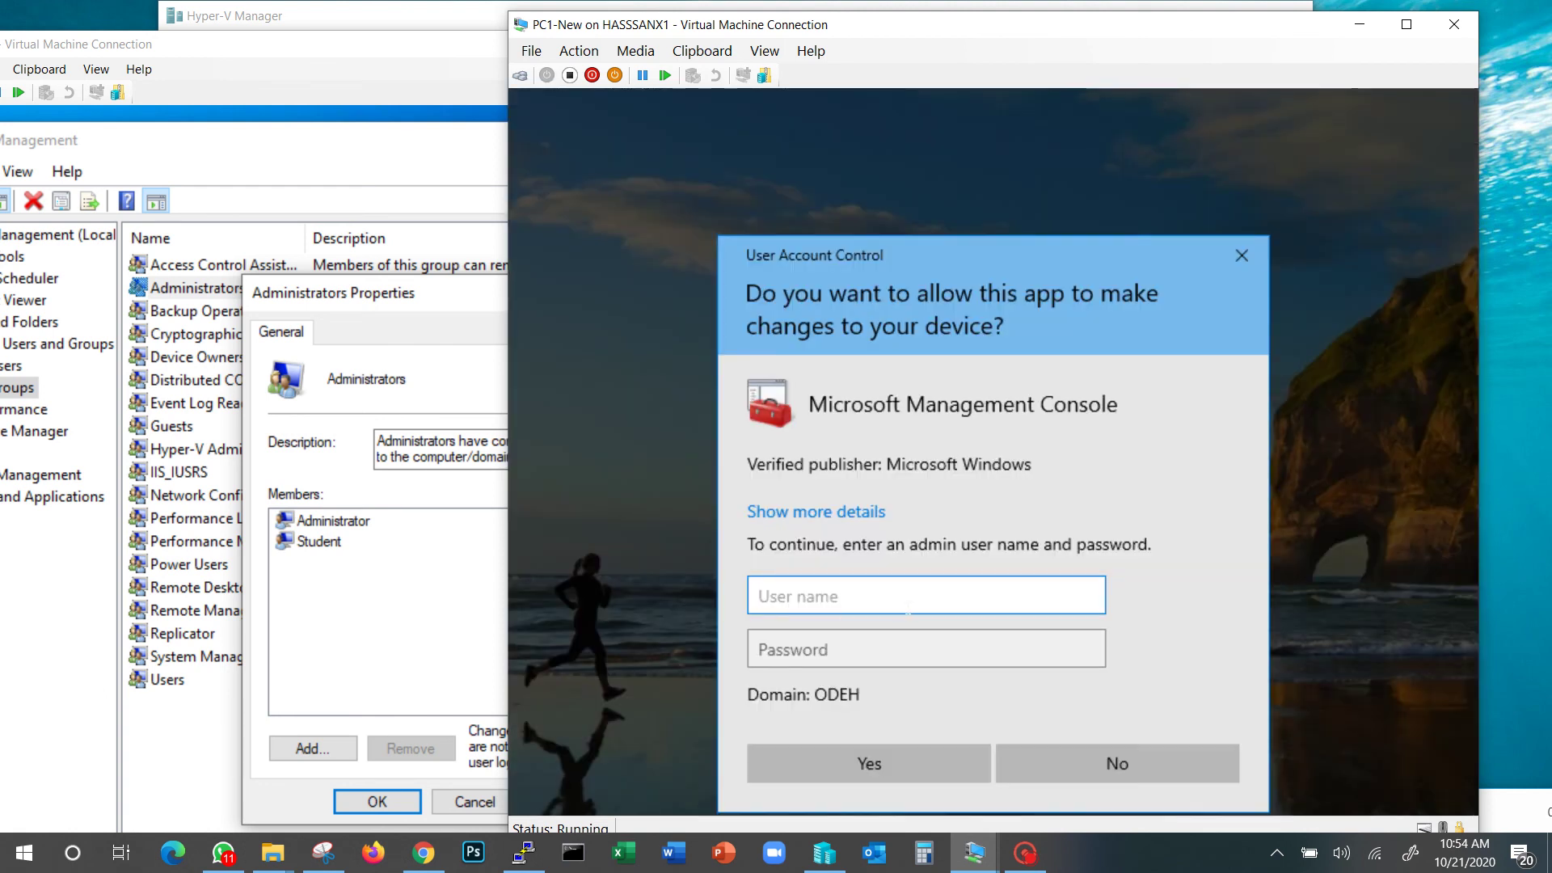
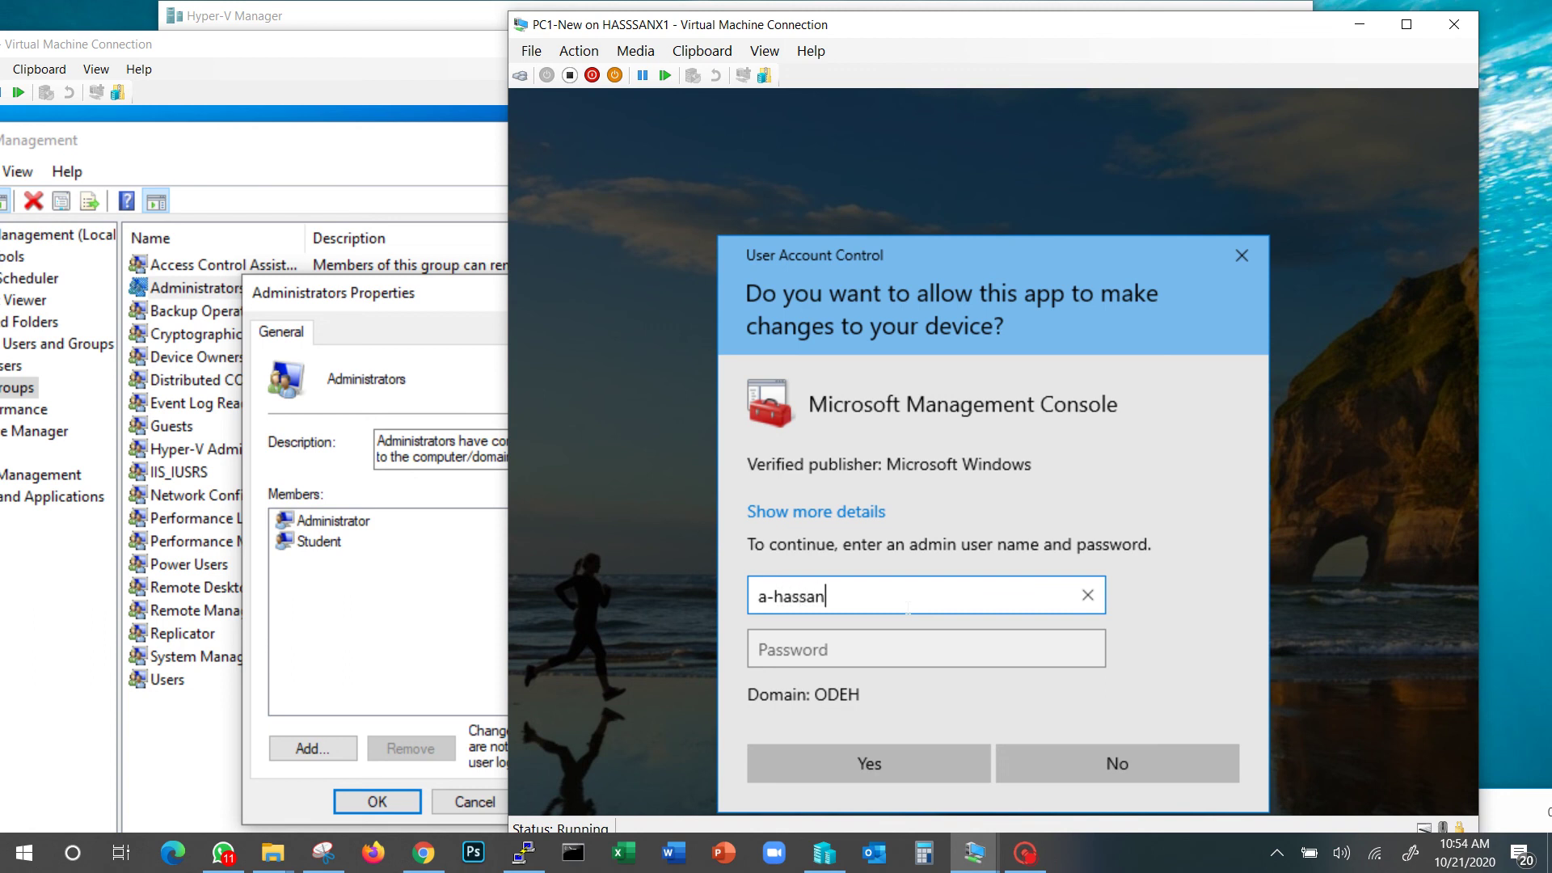
pyautogui.press('Tab')
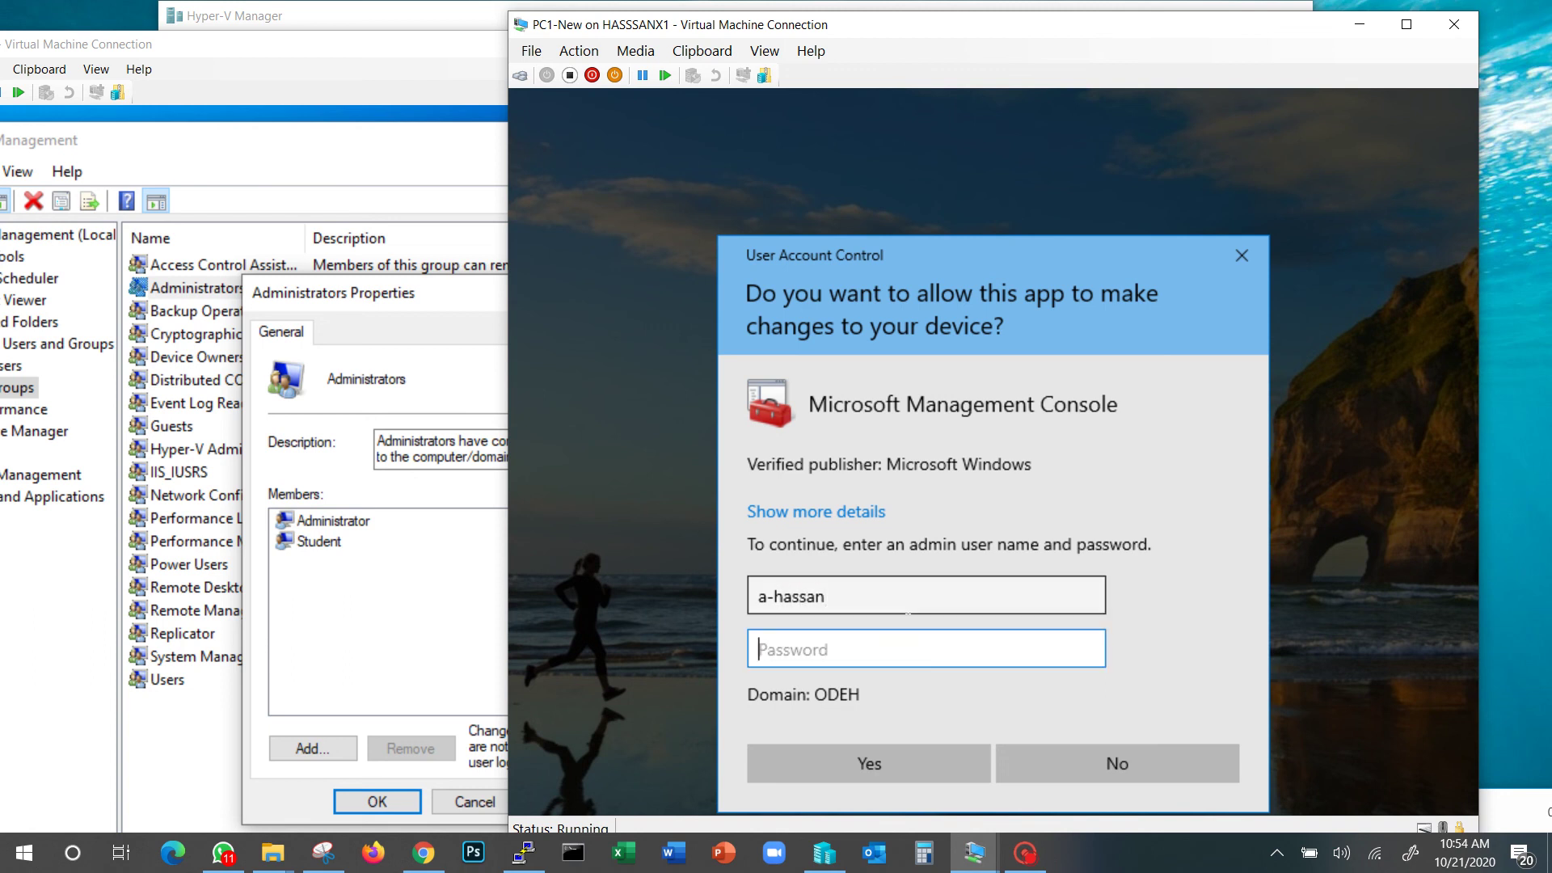
pyautogui.write('•••••••••')
pyautogui.click(913, 759)
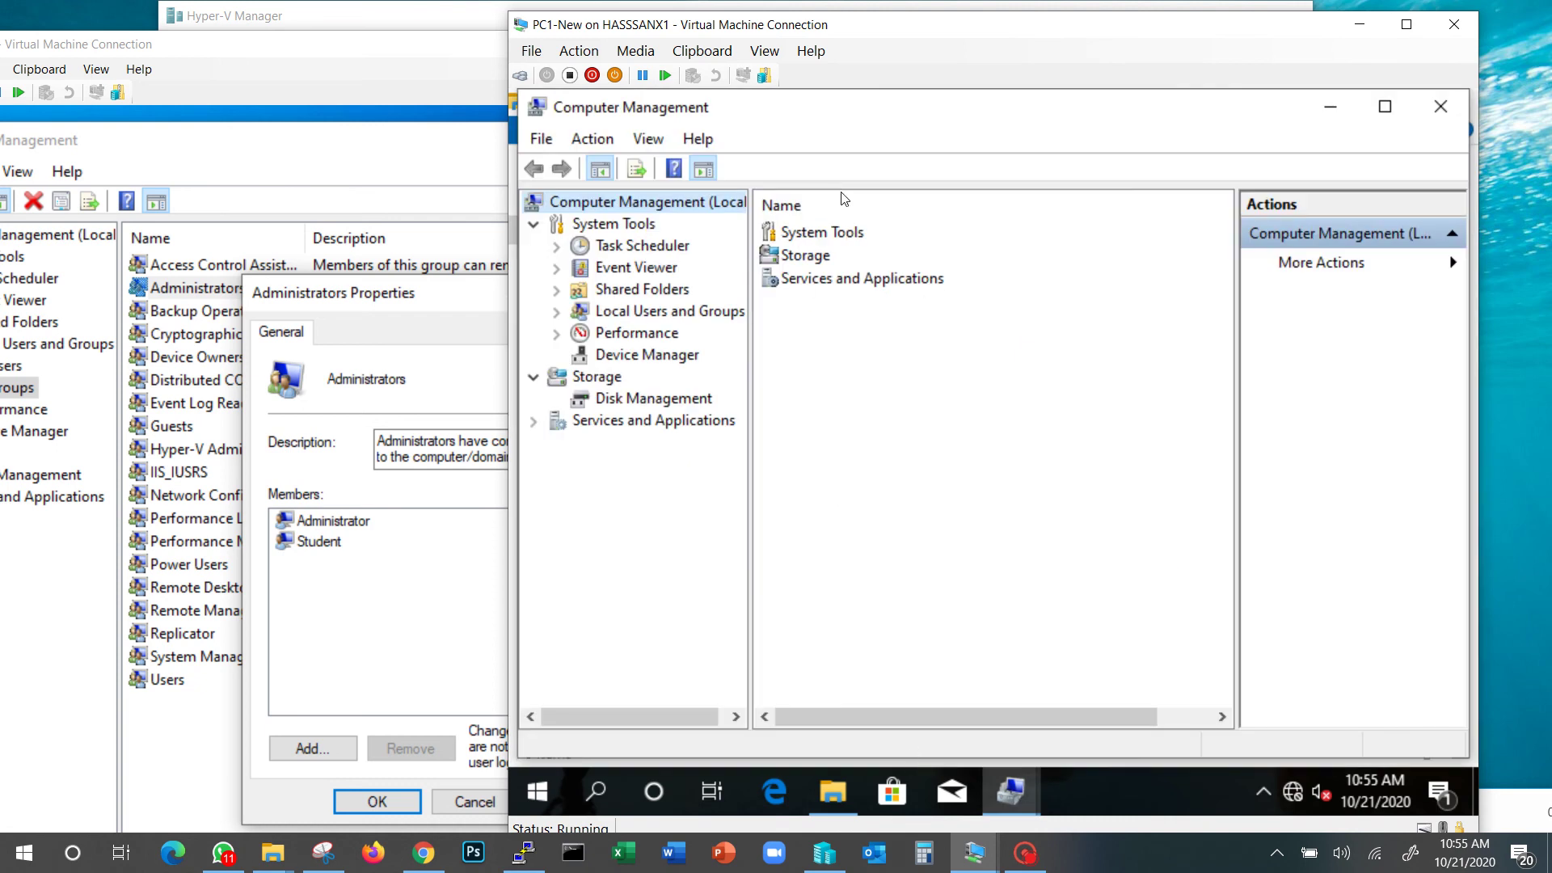
# View Disk 0's C: and System Reserved volumes in Disk Management, then the Device Manager list
pyautogui.click(641, 402)
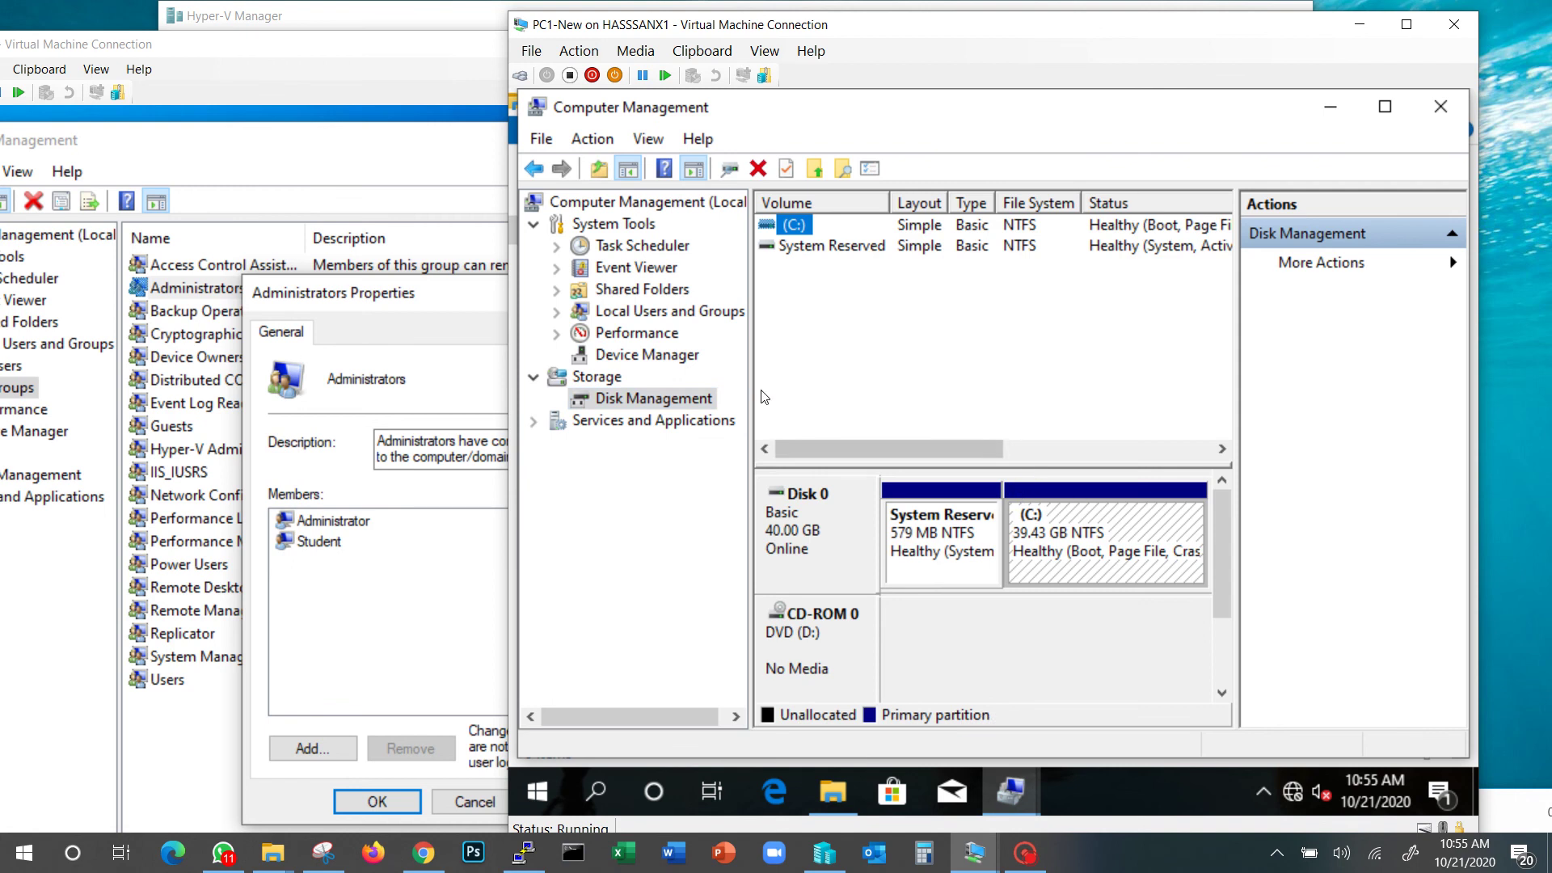
pyautogui.click(635, 355)
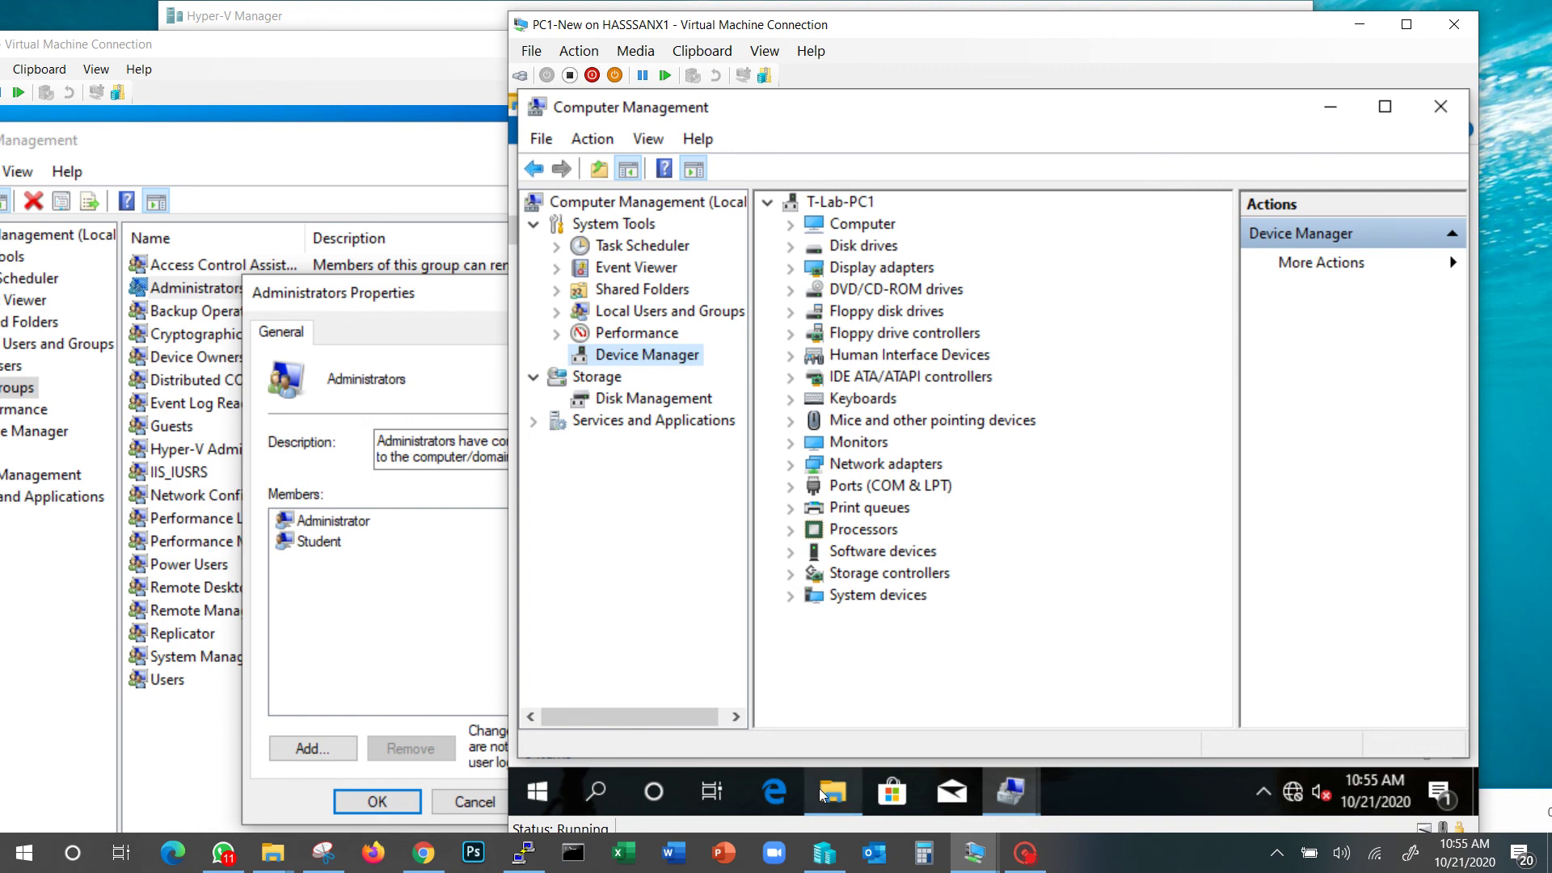
# Close the elevated Computer Management window, leaving File Explorer's Quick access in view
pyautogui.moveTo(826, 793)
pyautogui.click(1432, 111)
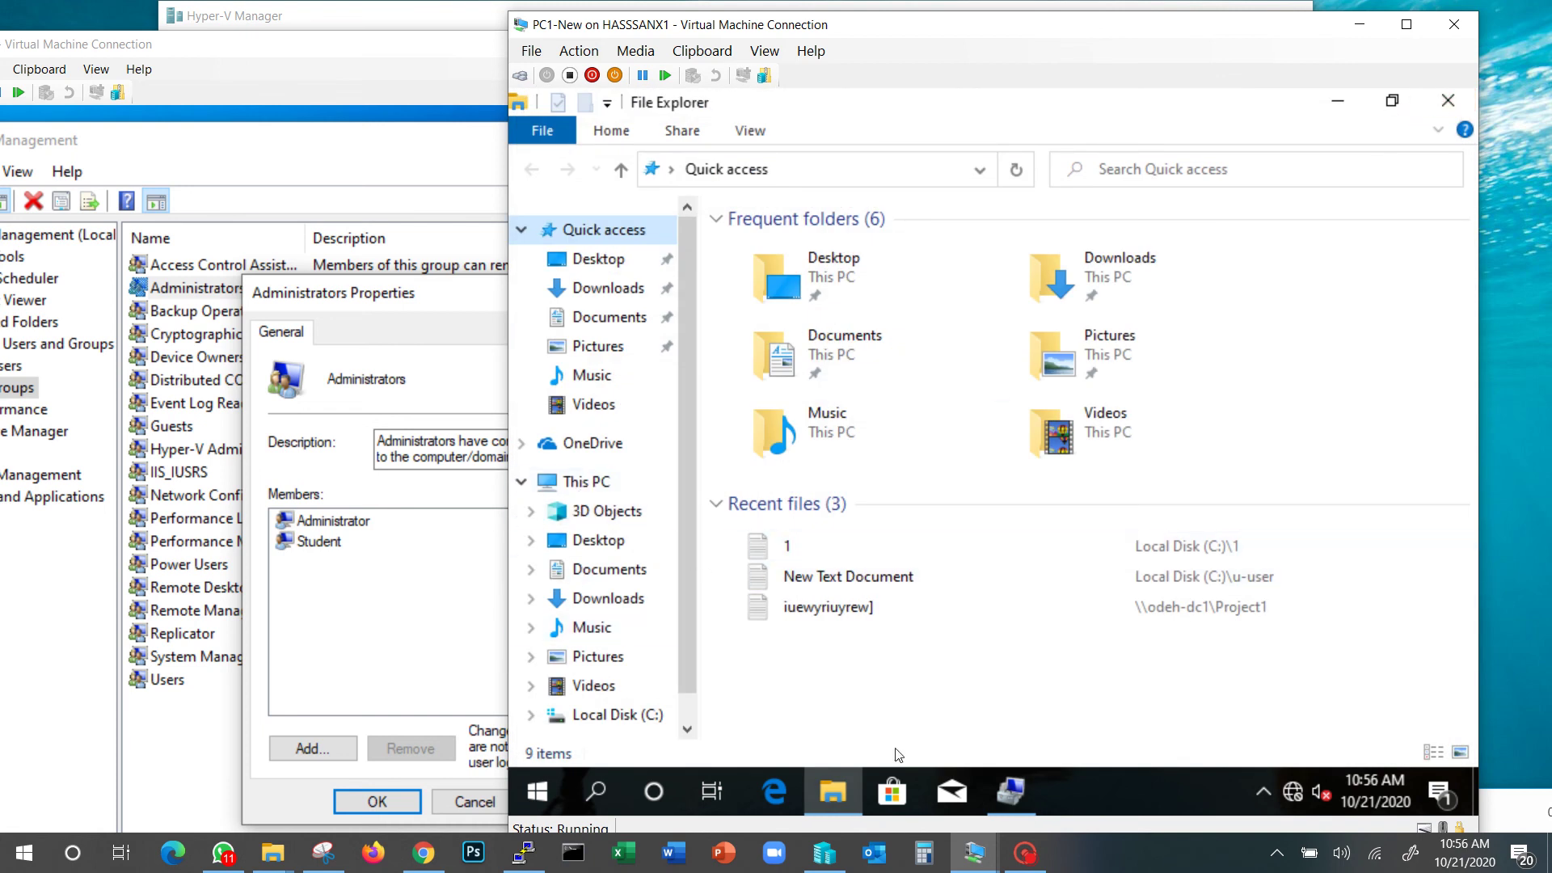
pyautogui.click(1049, 849)
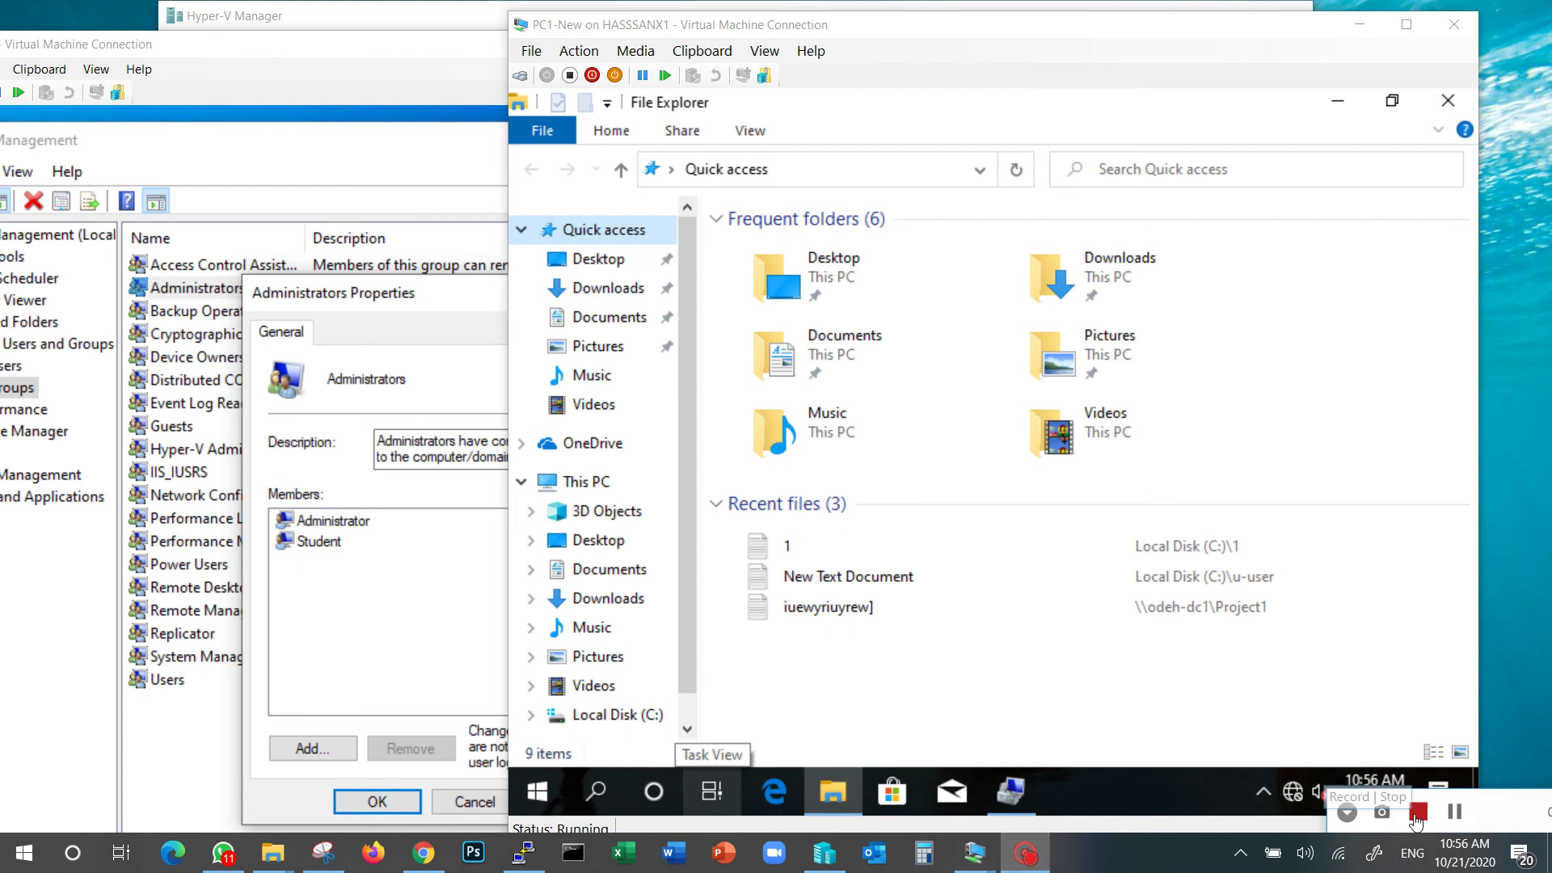